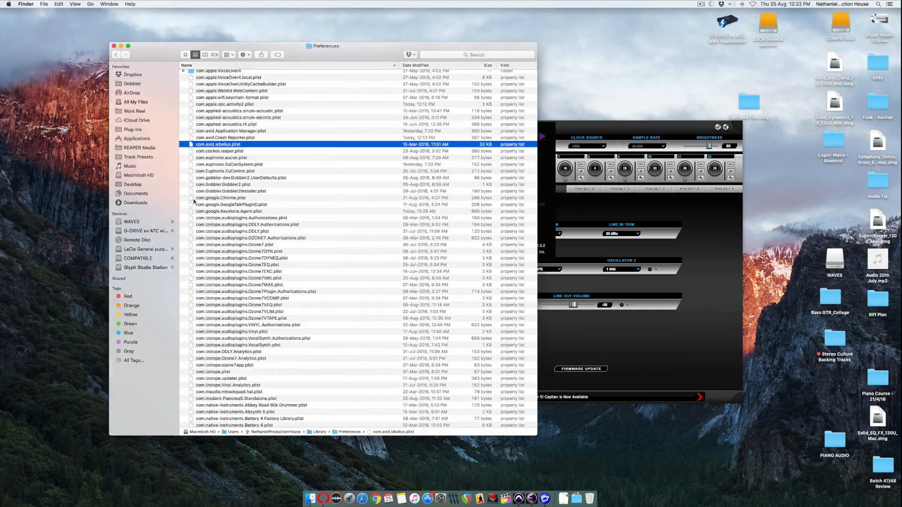
Step: Browse in Finder to the Alive folder inside PT - Stereo Culture > Stereo Culture_Alive
double_click(207, 76)
double_click(225, 78)
double_click(225, 79)
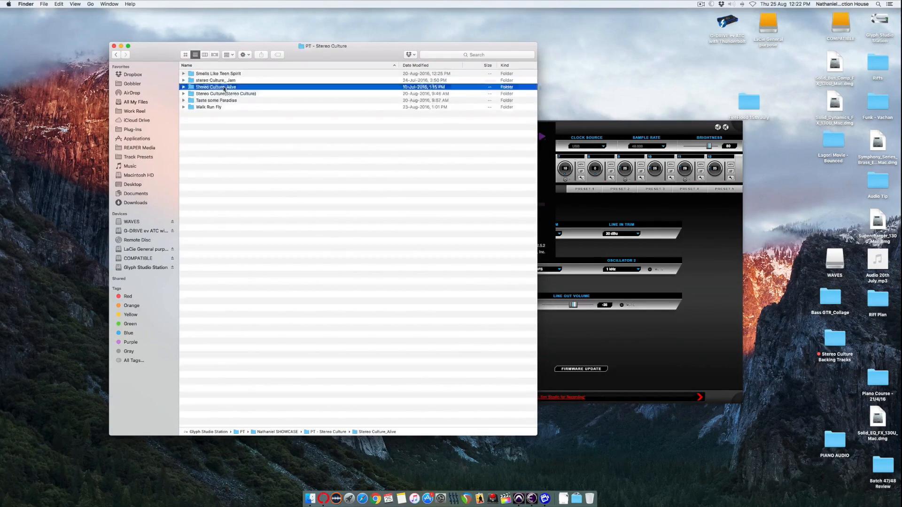
double_click(230, 87)
double_click(223, 73)
Step: Switch to Pro Tools and check the recent sessions list in the Dashboard
click(701, 4)
click(718, 19)
key(super+Tab)
key(super+Tab)
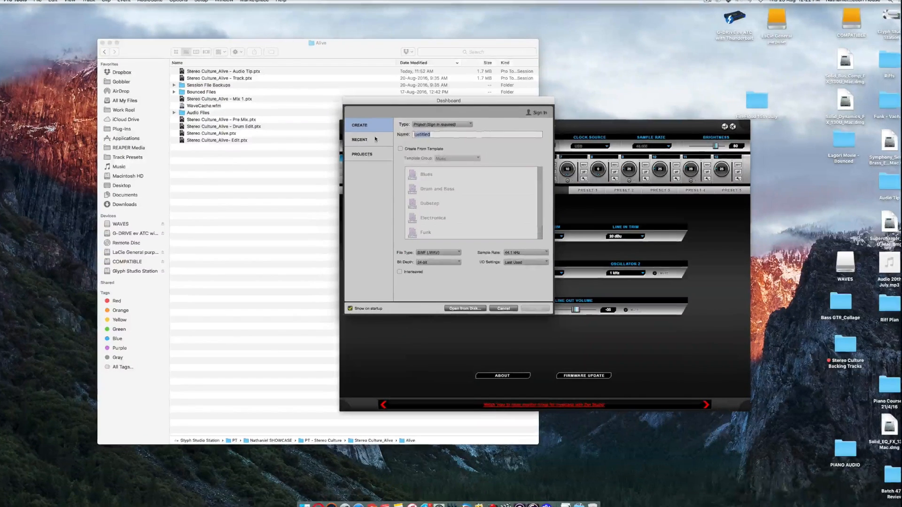
click(364, 140)
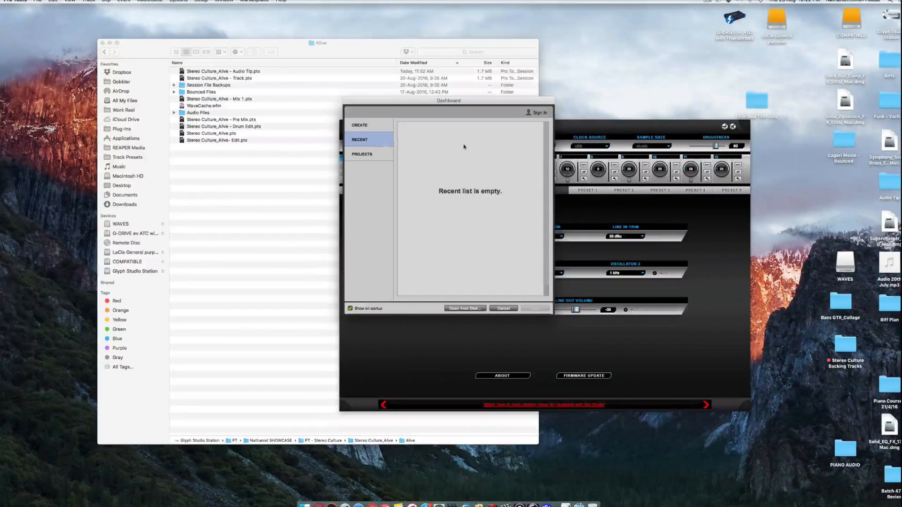
click(306, 165)
click(292, 133)
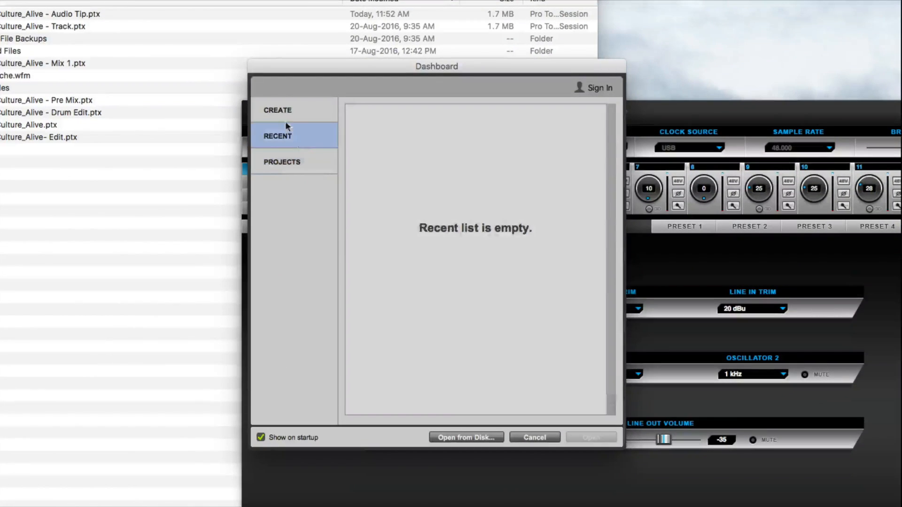
click(285, 119)
click(289, 138)
Step: Open the session Stereo Culture_Alive - Audio Tip.ptx from the Alive folder on the Glyph Studio Station drive
click(474, 438)
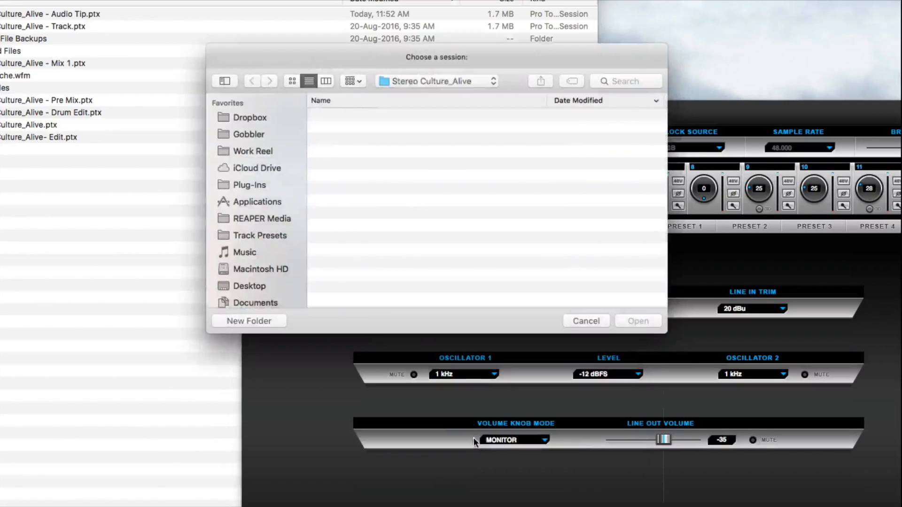
scroll(257, 221, down, 10)
scroll(257, 221, up, 5)
scroll(258, 221, up, 1)
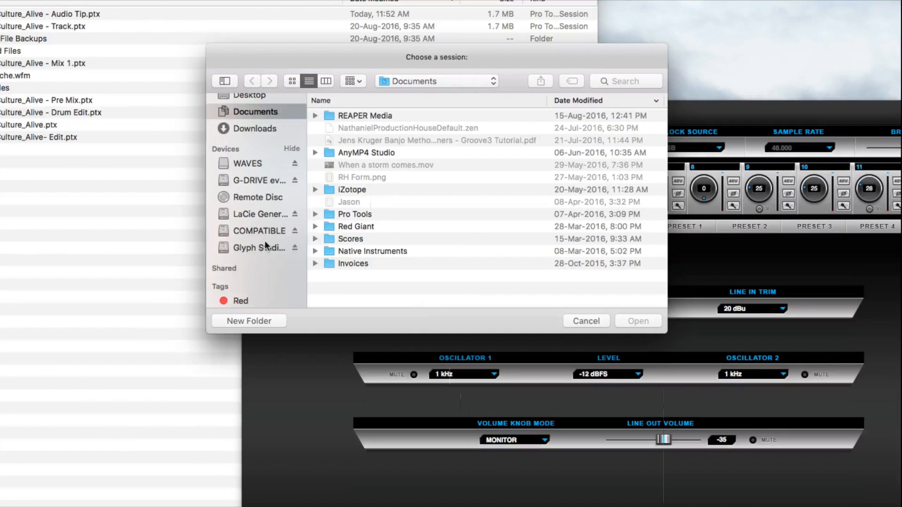
click(263, 247)
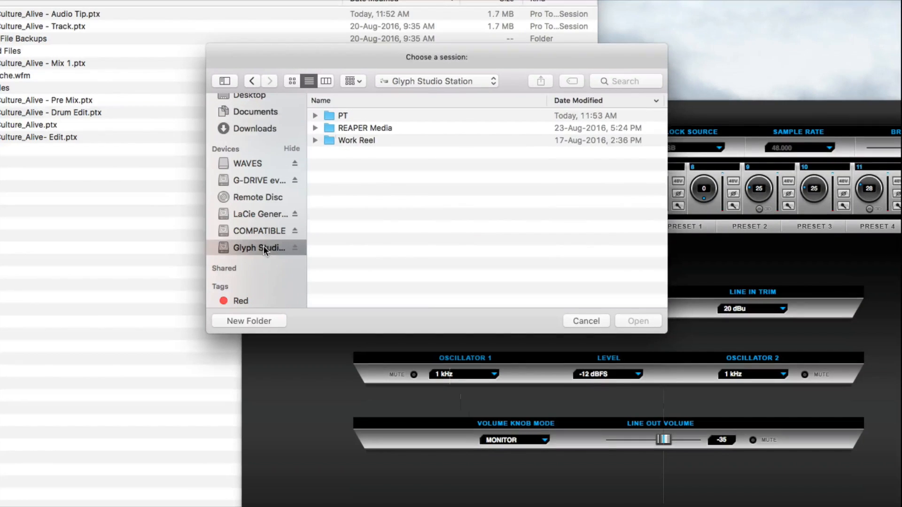
double_click(348, 114)
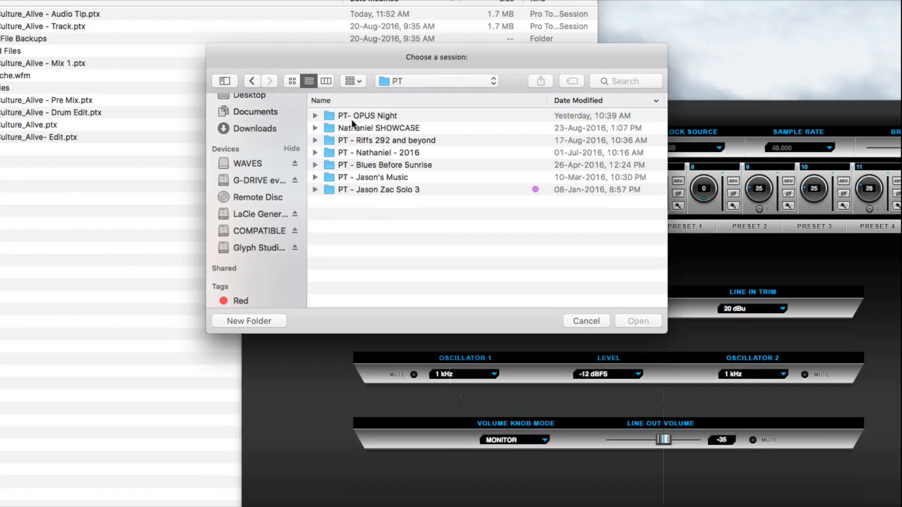
double_click(381, 128)
double_click(384, 132)
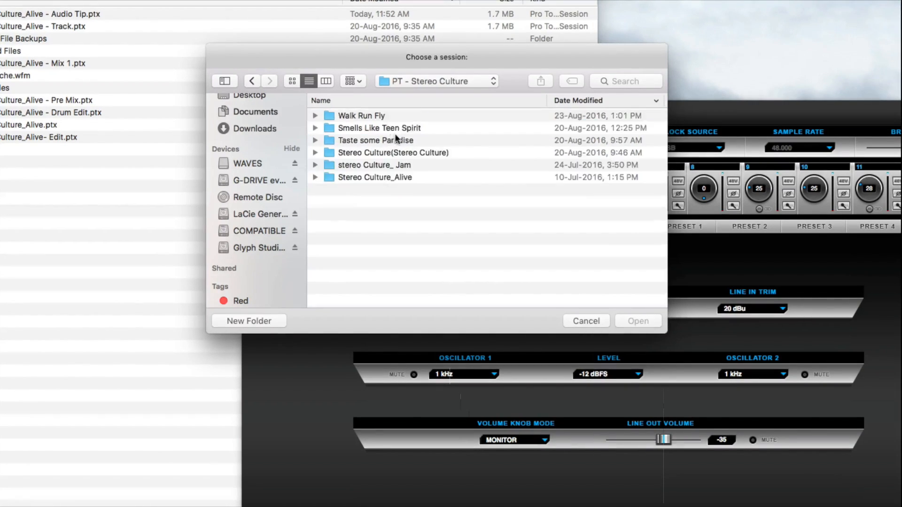
double_click(397, 177)
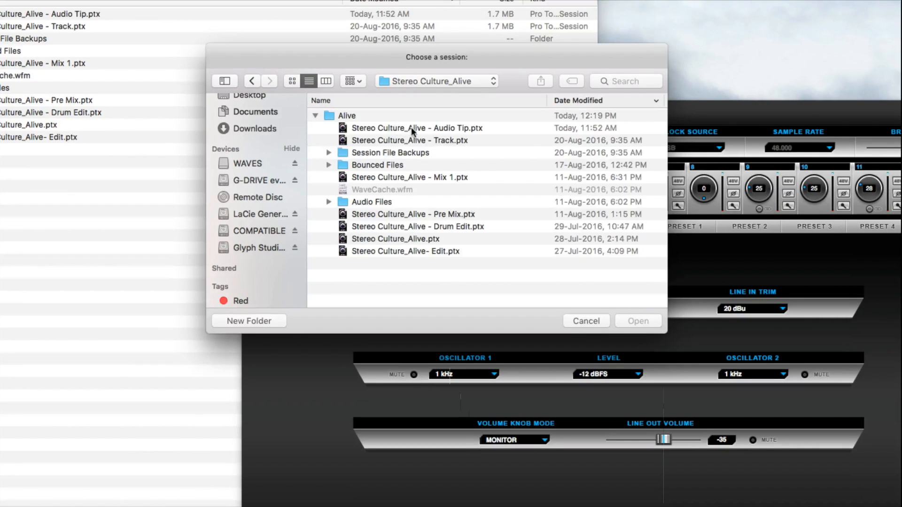
double_click(413, 130)
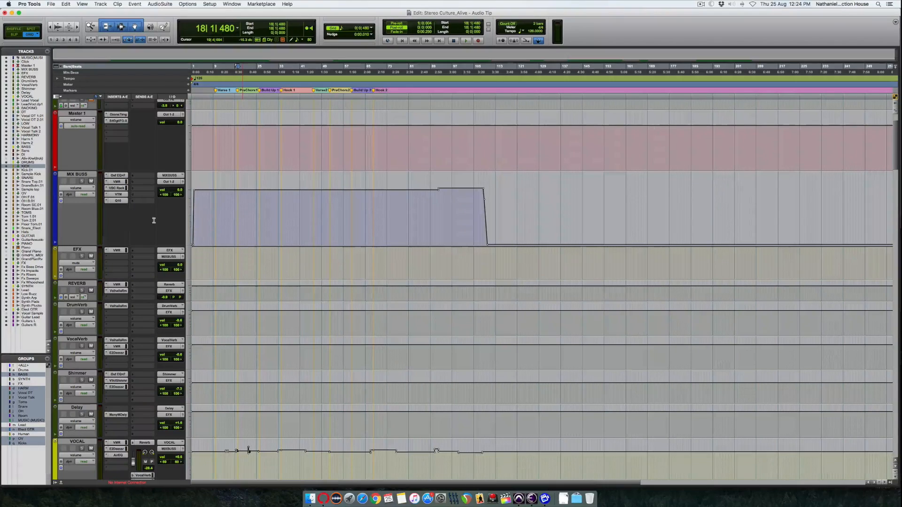
Step: Place the edit cursor at bar 29 beat 2 on the MIX BUSS track, in the Build Up 1 section
key(t)
key(t)
click(214, 208)
key(t)
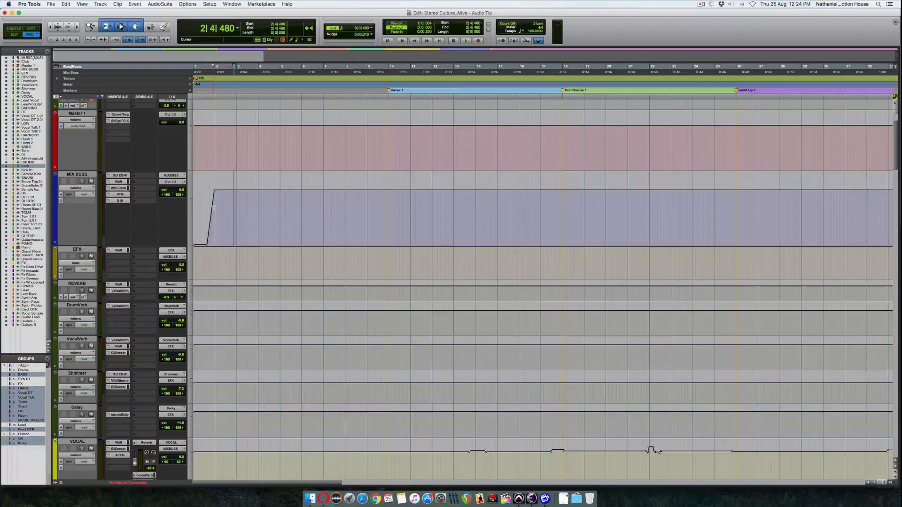
key(r)
key(r)
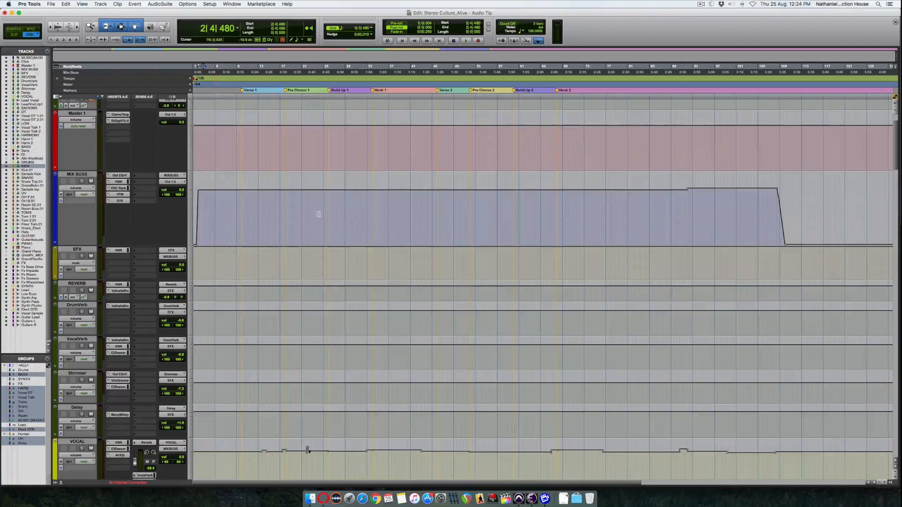
click(336, 211)
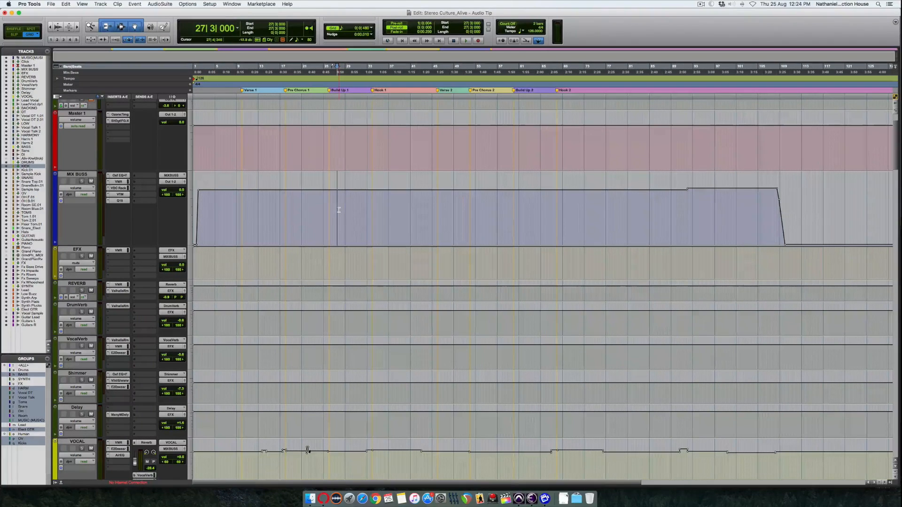
click(315, 207)
click(328, 207)
click(337, 207)
click(346, 206)
Step: Play the session from the edit cursor, look over the tracks during playback, and stop it
key(space)
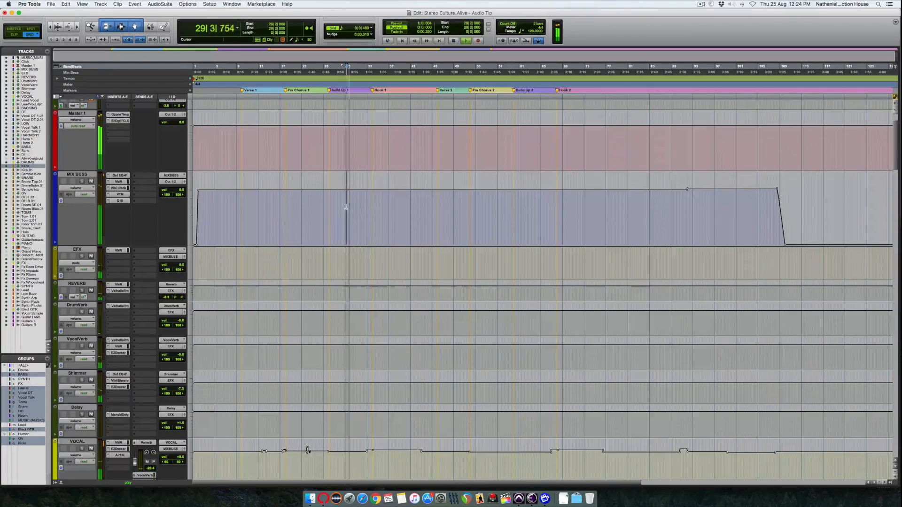
scroll(346, 206, up, 2)
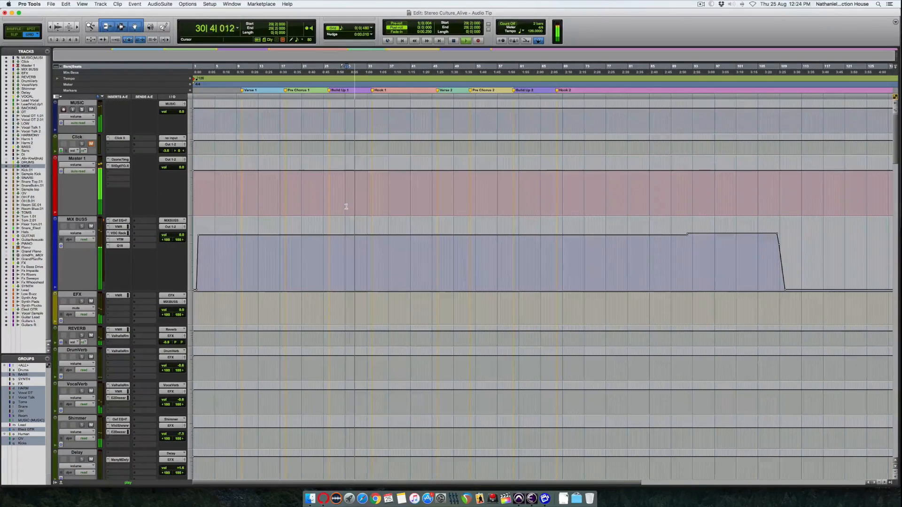
scroll(345, 207, down, 5)
scroll(346, 207, up, 5)
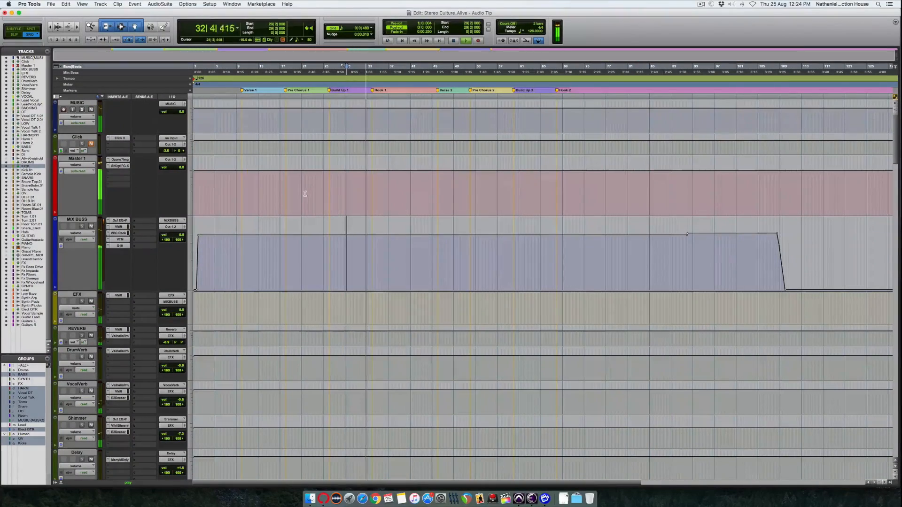
key(space)
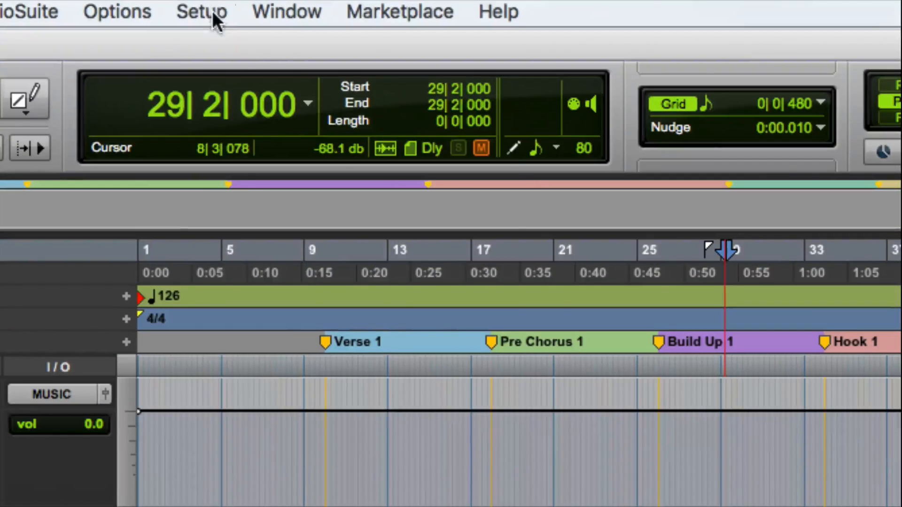
Step: Change the playback engine to Zen Studio and accept saving and closing the session
click(210, 4)
click(253, 69)
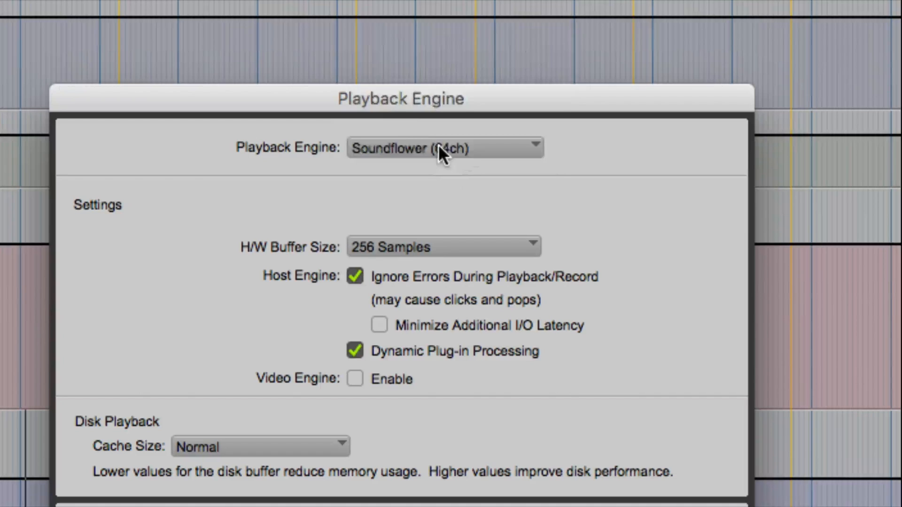
click(438, 144)
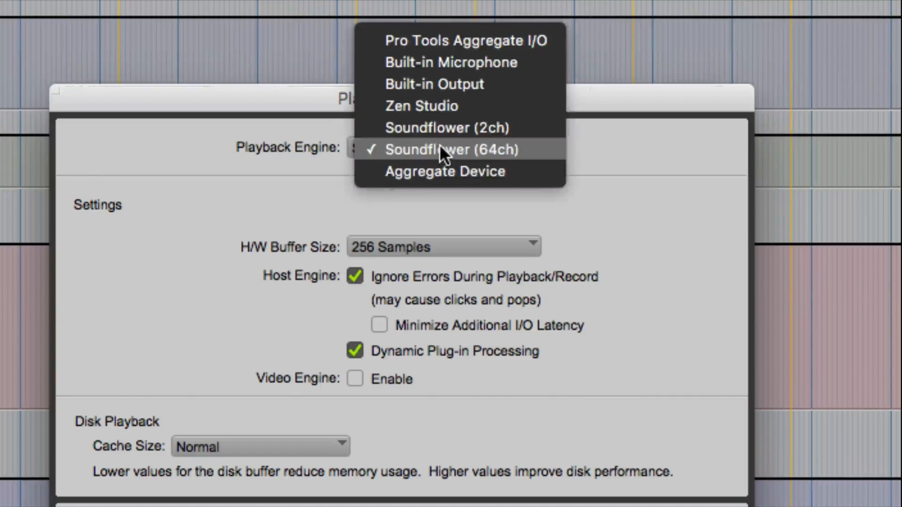
click(447, 107)
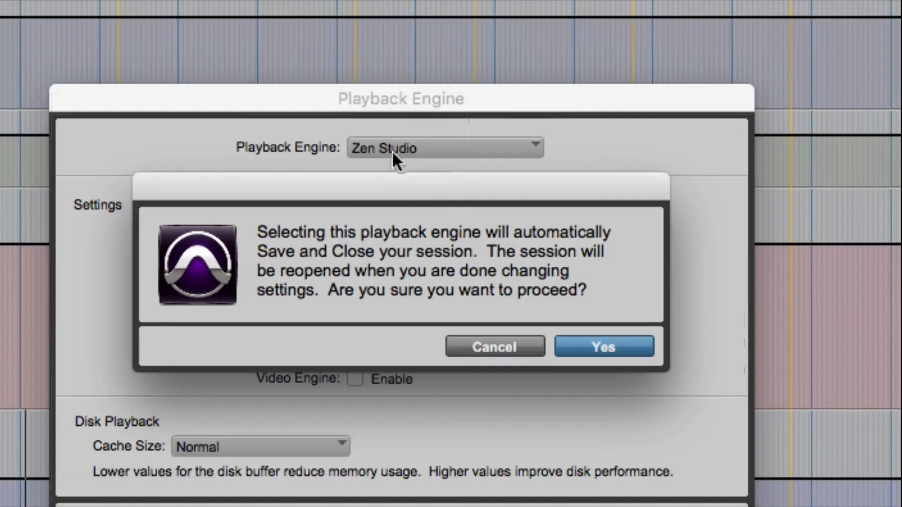
click(579, 345)
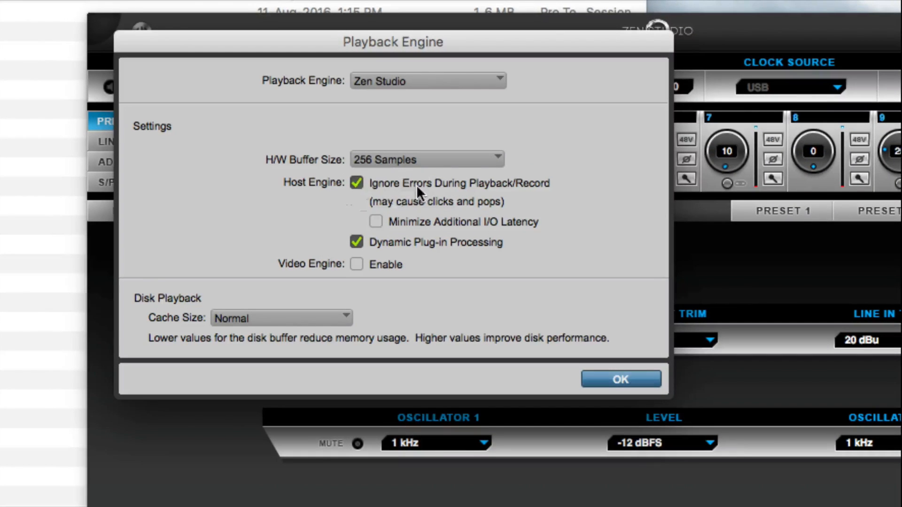
Step: Turn off ignoring errors during playback/record, set the H/W buffer size to 1024 samples, and apply the engine settings
click(356, 183)
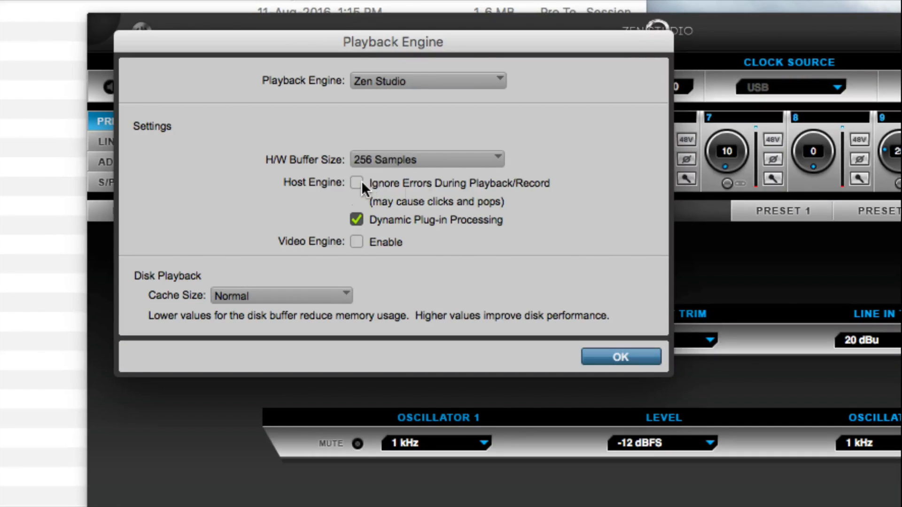
click(396, 160)
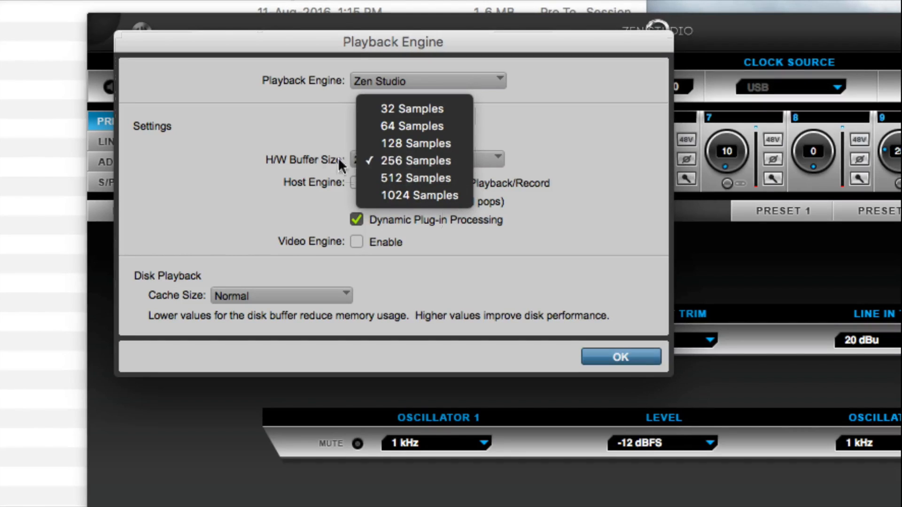
click(414, 193)
click(382, 159)
click(306, 159)
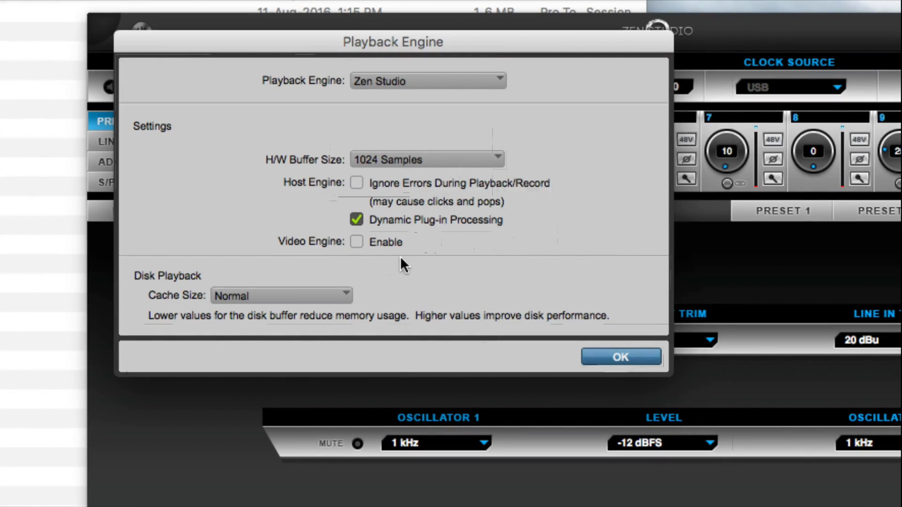
key(Return)
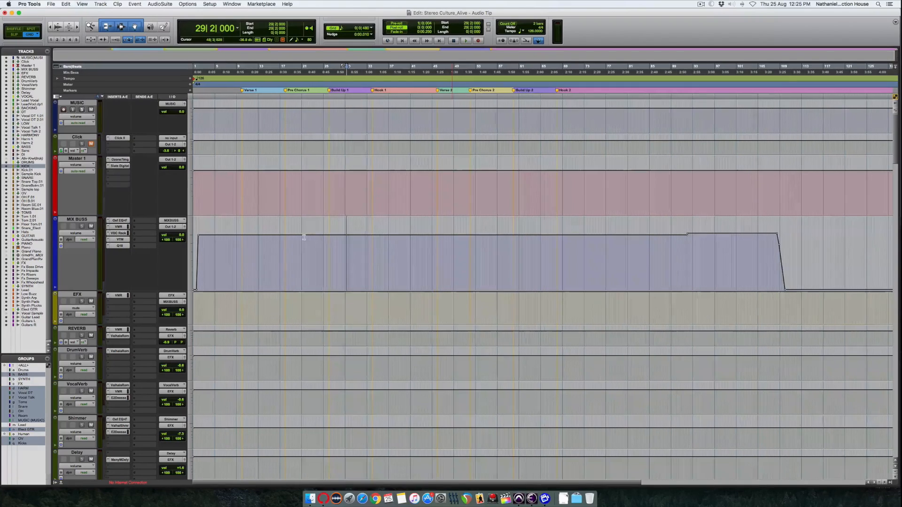
Step: Switch the transport's record mode to QuickPunch
key(super+bracketright)
click(358, 252)
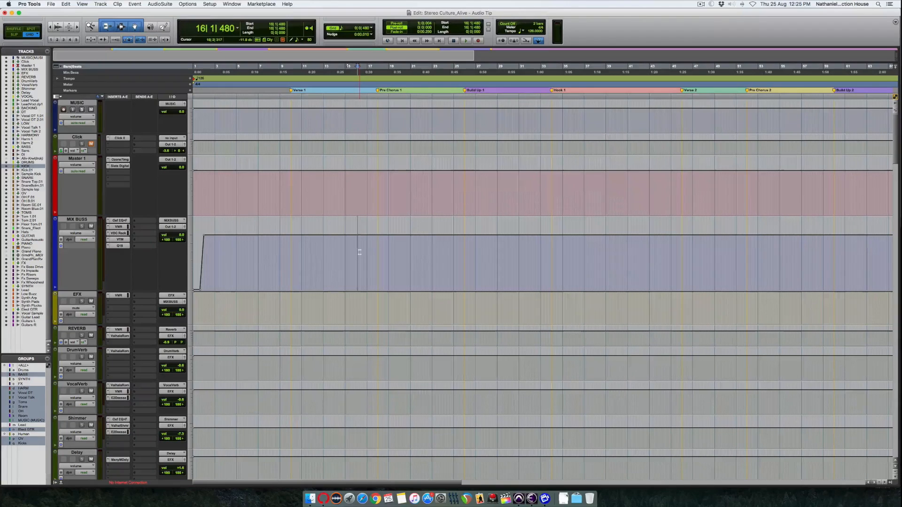
key(super+bracketleft)
click(359, 252)
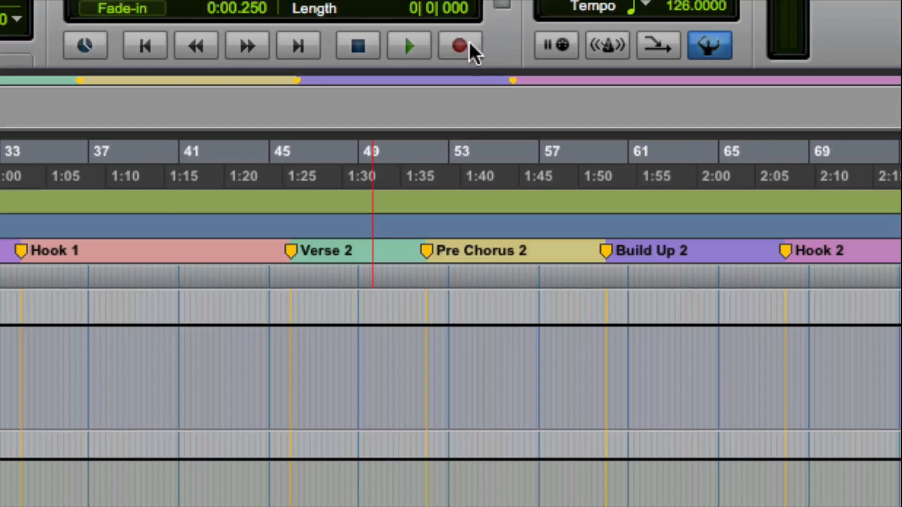
ctrl+click(459, 45)
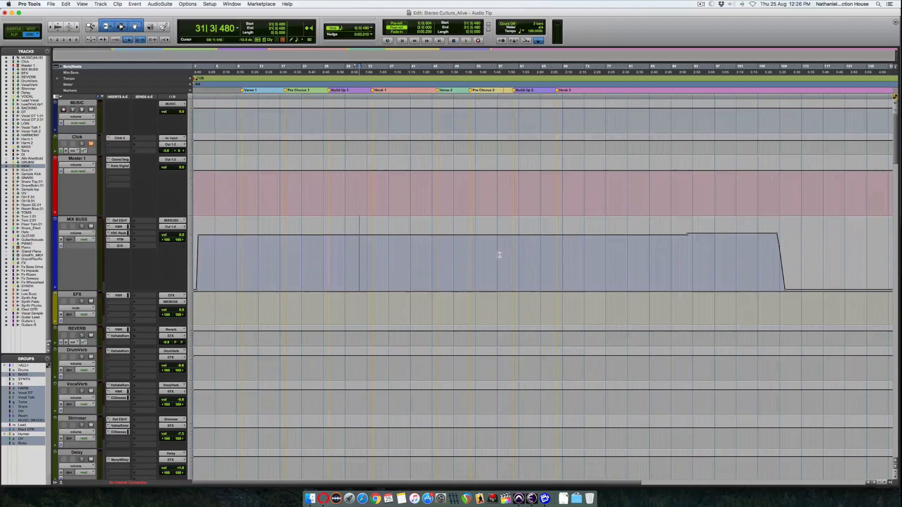
Step: Enable loop playback and place the edit cursor at bar 40 beat 1 on the Master 1 track, in Hook 1
click(486, 257)
click(388, 248)
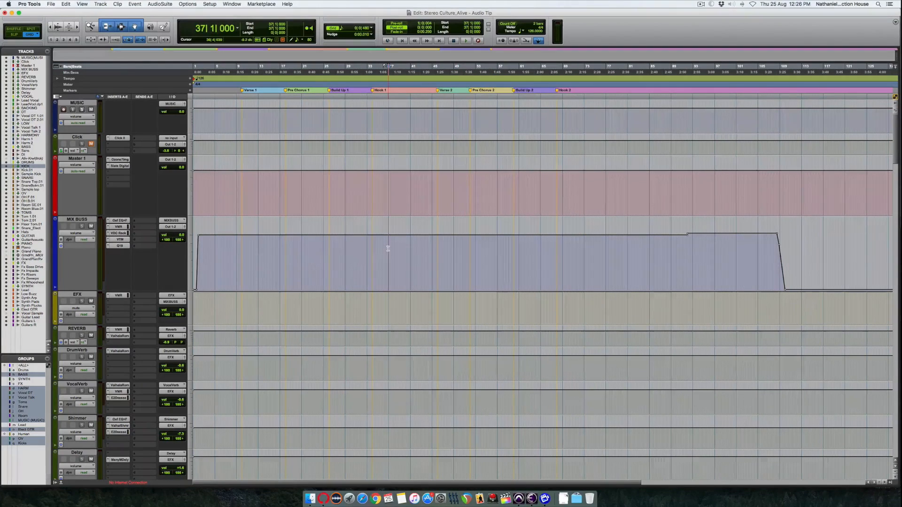
click(388, 248)
click(389, 248)
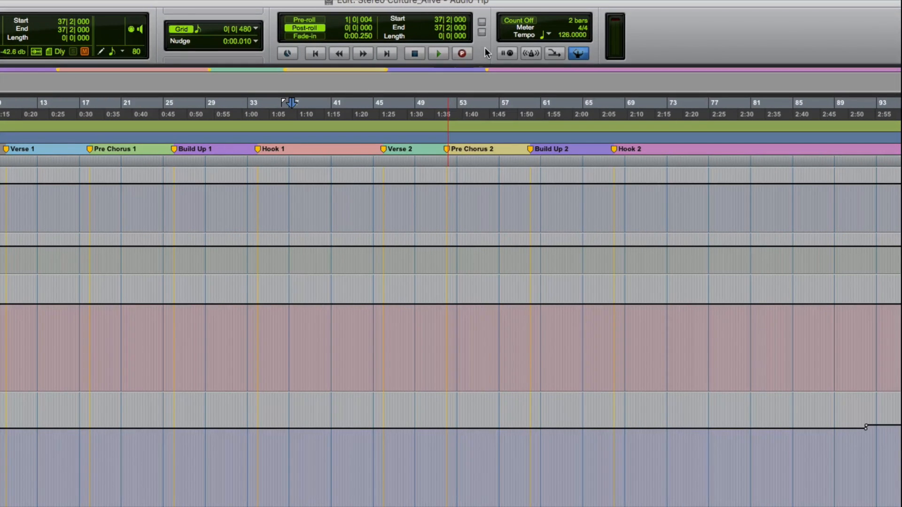
key(shift+super+l)
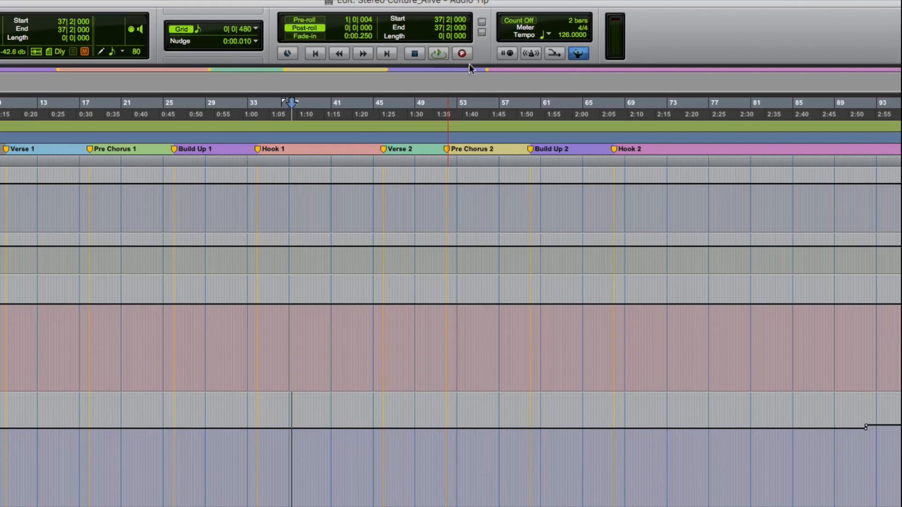
click(348, 316)
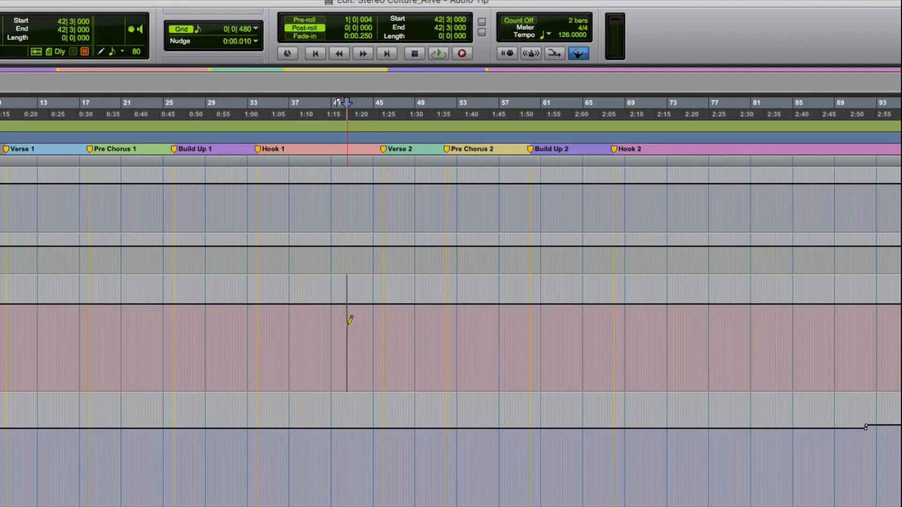
click(404, 185)
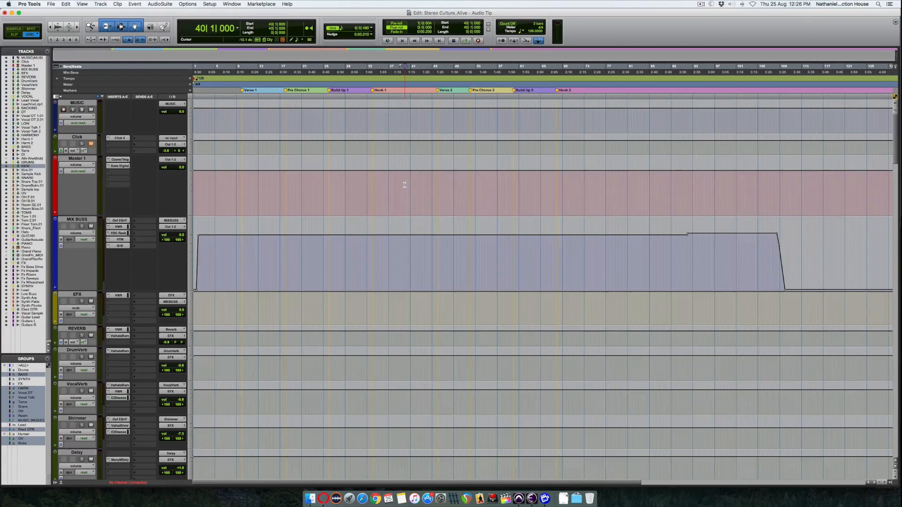
Step: Start playback from the edit cursor and switch to the Zen Studio control panel
key(space)
key(super+Tab)
key(super+Tab)
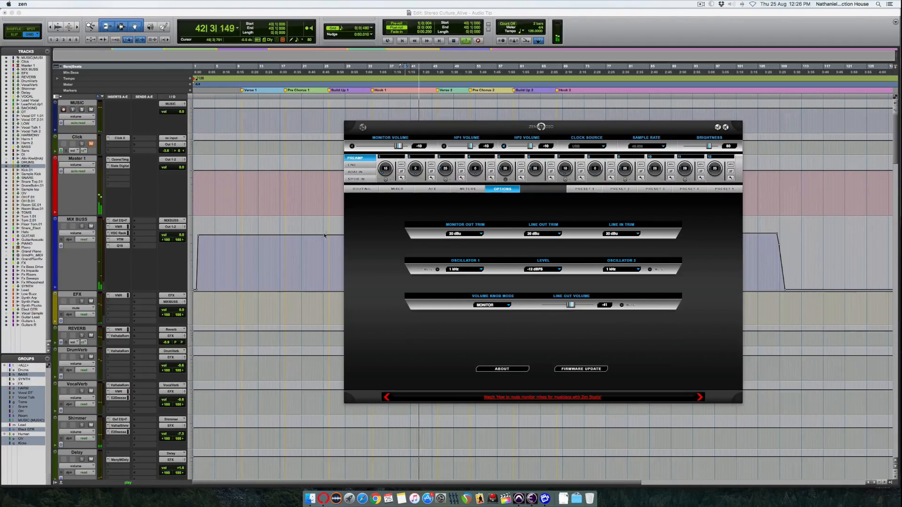
Step: Return to the Pro Tools session and loop playback of bar 42 on the MIX BUSS track, stopping it when done
click(327, 256)
key(space)
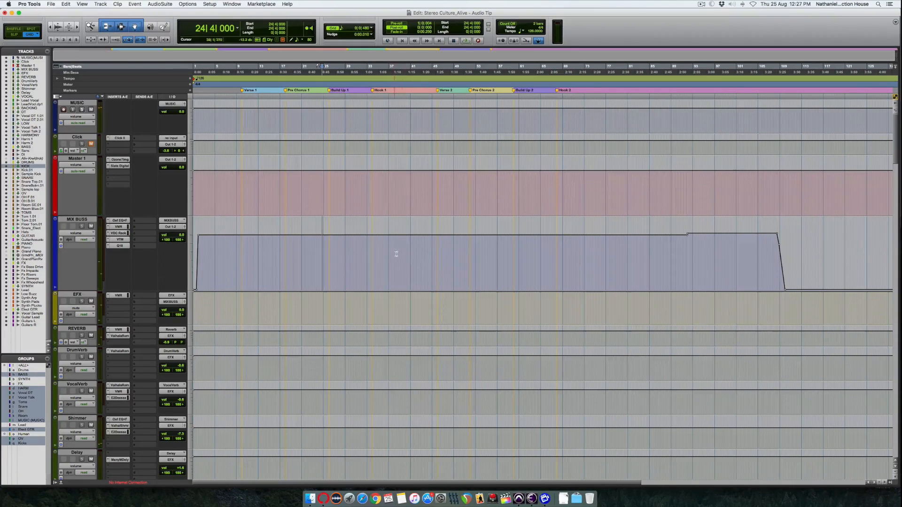
drag(412, 250, 426, 250)
key(super+bracketright)
key(super+bracketright)
key(super+bracketright)
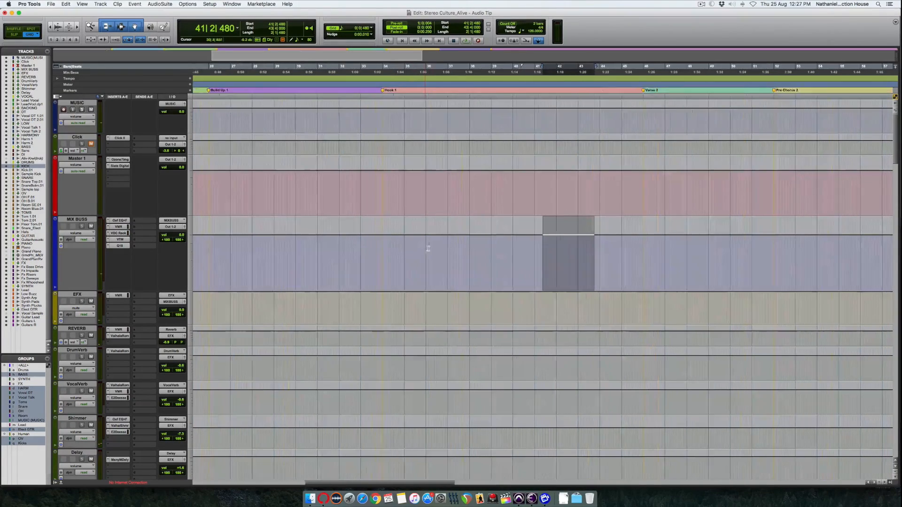
drag(571, 247, 624, 247)
key(space)
key(super+bracketright)
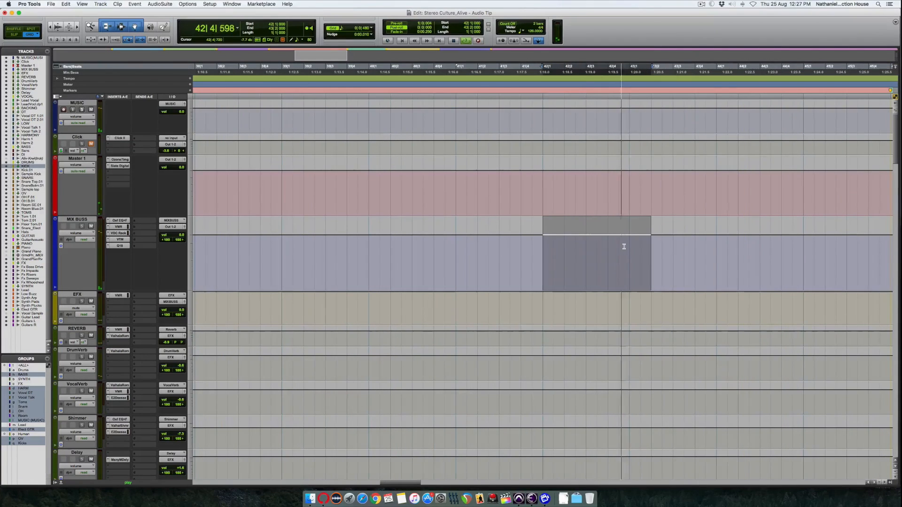
key(space)
Step: Clear the one-bar selection by placing the edit cursor at bar 38 beat 4 on the MIX BUSS track
key(super+bracketleft)
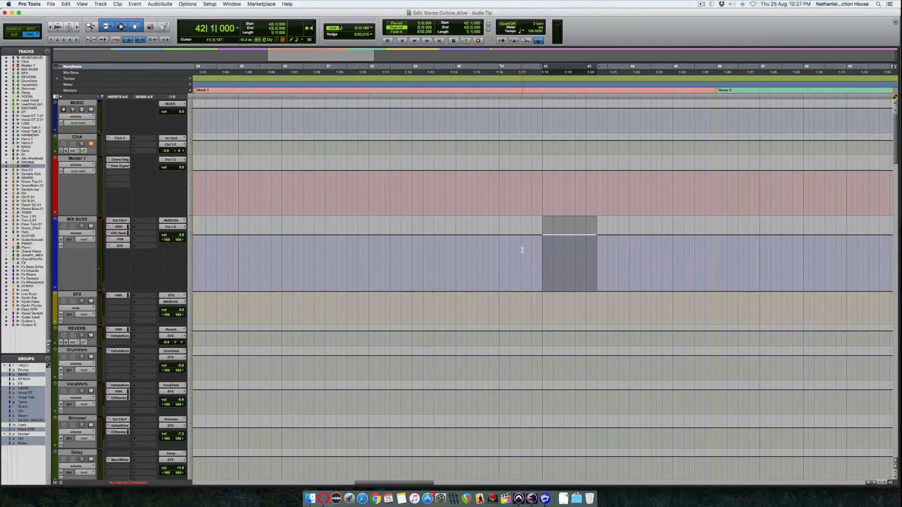
key(super+bracketleft)
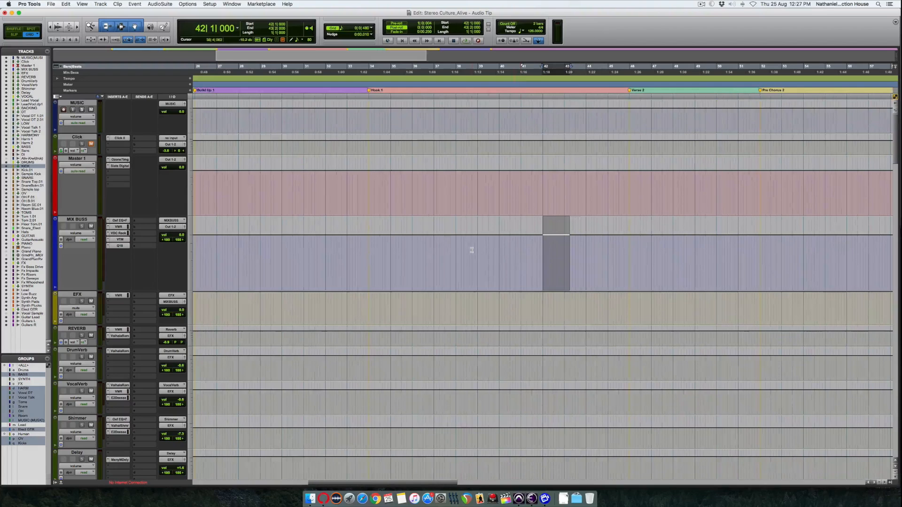
click(472, 250)
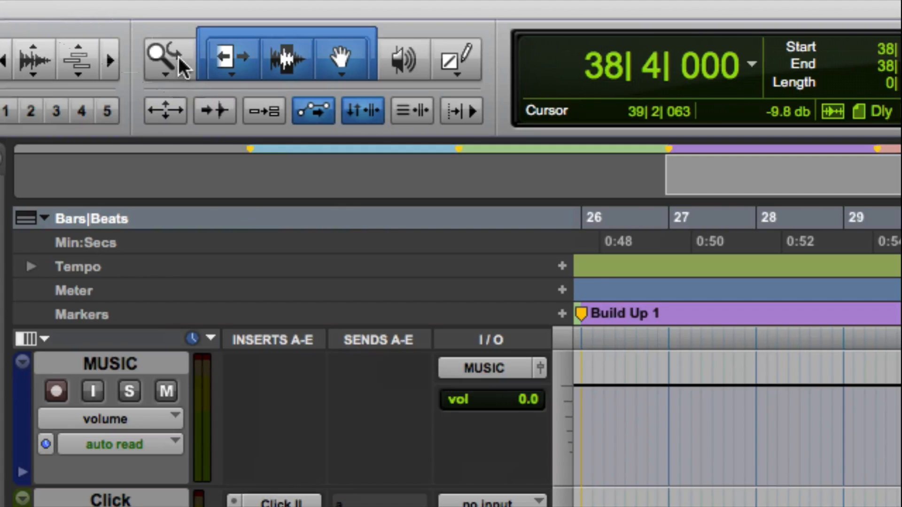
Step: Set the Zoomer tool to Single Zoom mode
click(178, 54)
click(249, 75)
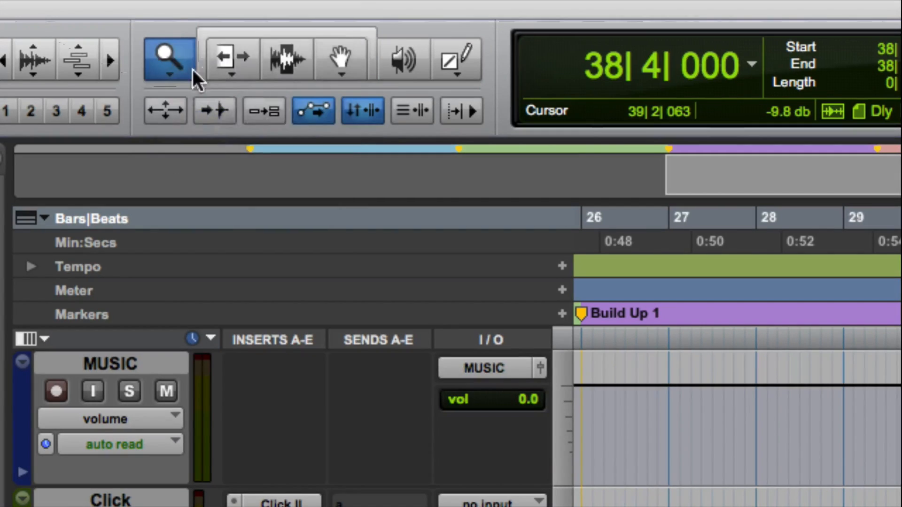
click(177, 72)
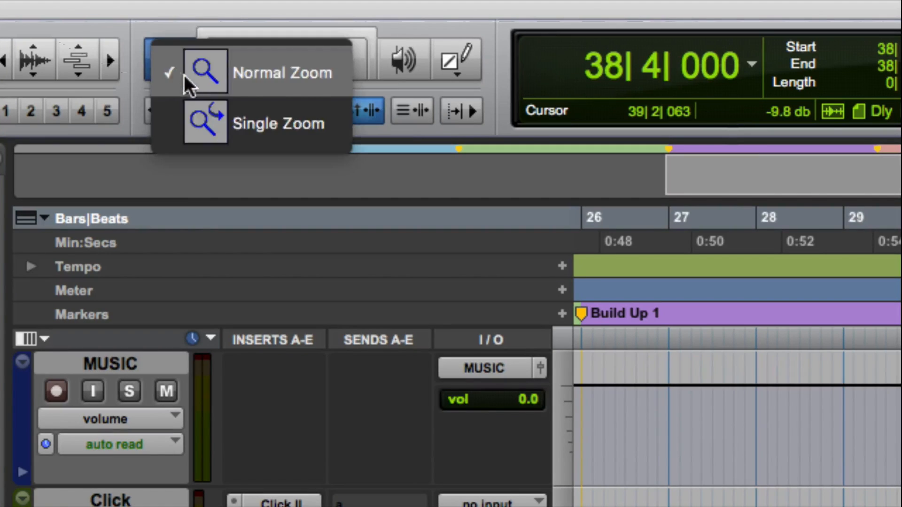
click(253, 120)
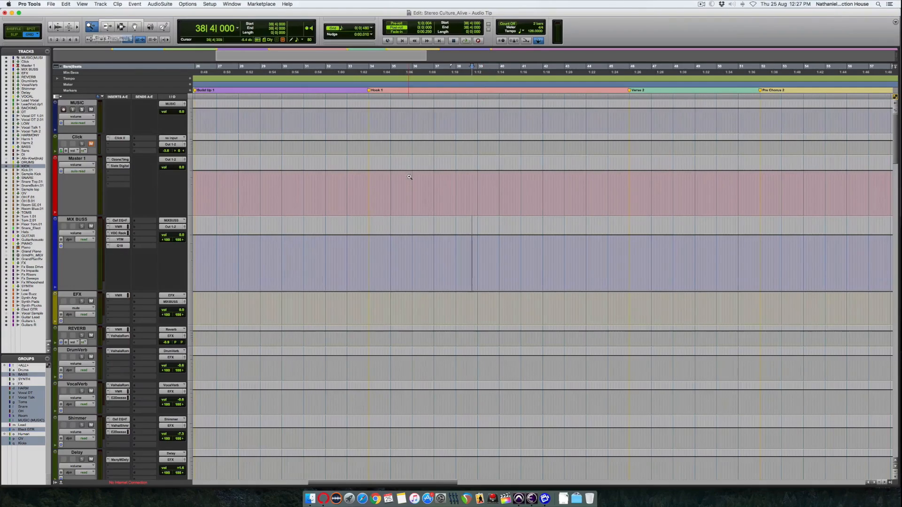
Step: Zoom in on the first LeadVocal.dup1 clip in Hook 1 and select a range starting at 34|3|480
scroll(409, 177, down, 15)
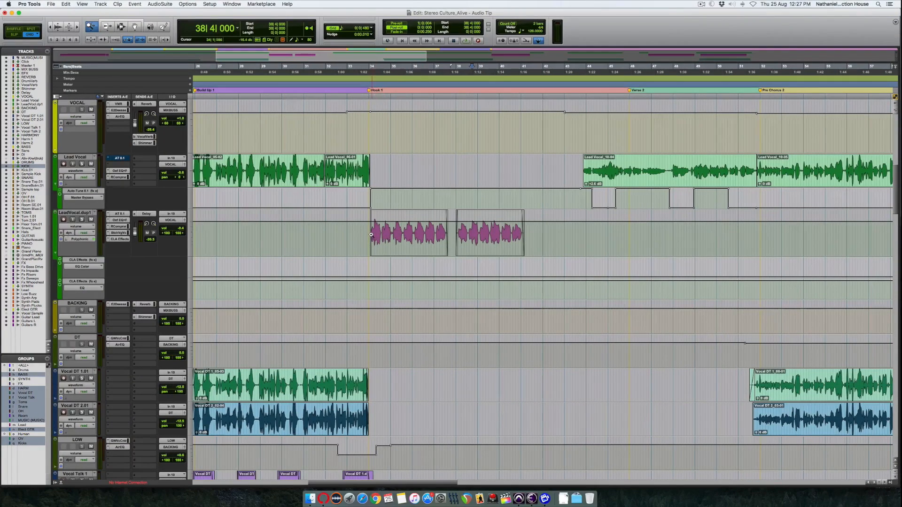
click(449, 238)
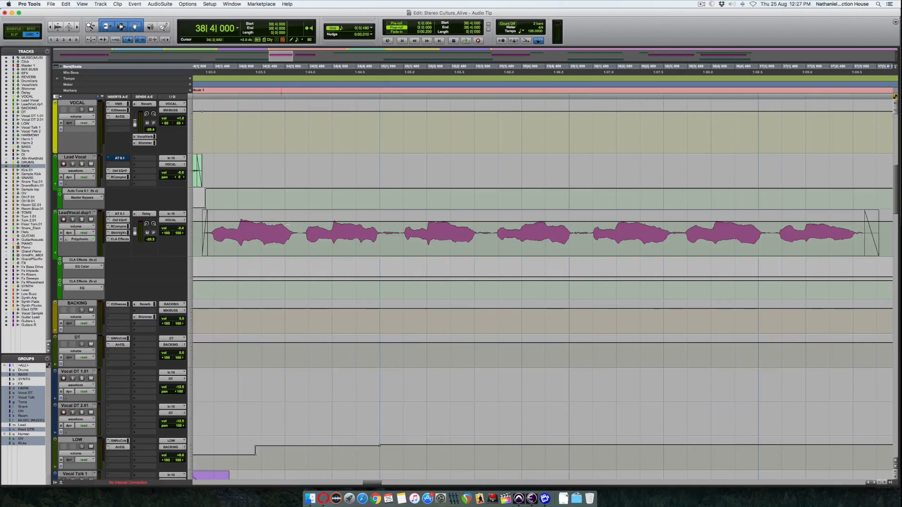
drag(302, 230, 533, 234)
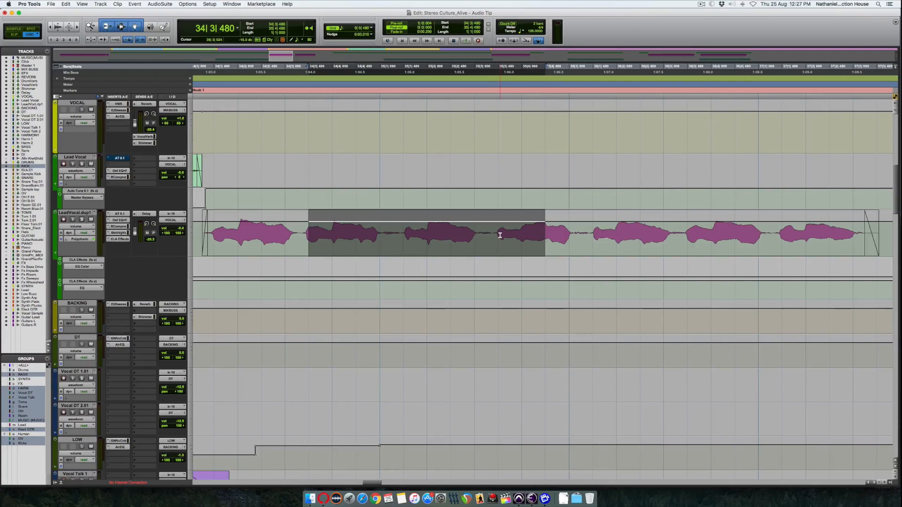
drag(496, 235, 575, 234)
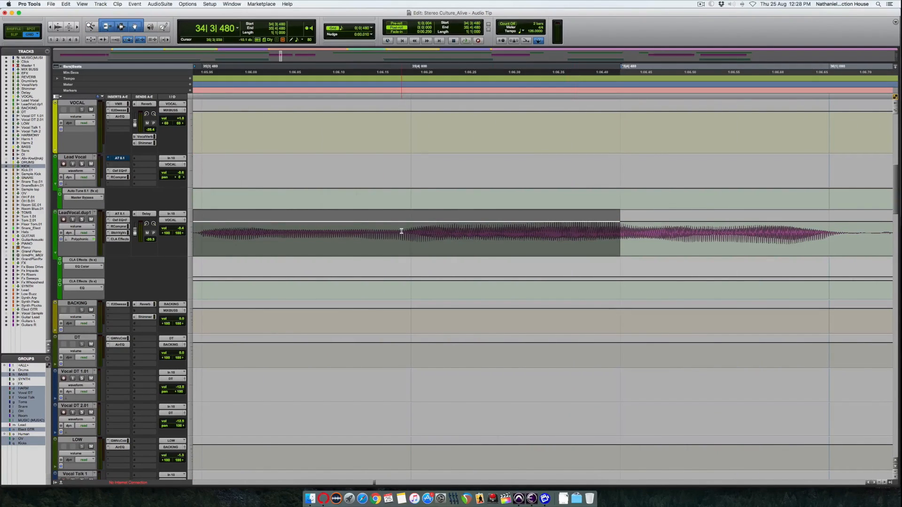
Step: Switch to Slip mode and place the edit cursor at 35|3|825 on the LeadVocal.dup1 track
click(474, 229)
key(F2)
drag(379, 230, 420, 233)
click(352, 232)
key(super+bracketleft)
key(super+bracketleft)
key(super+bracketleft)
key(super+bracketleft)
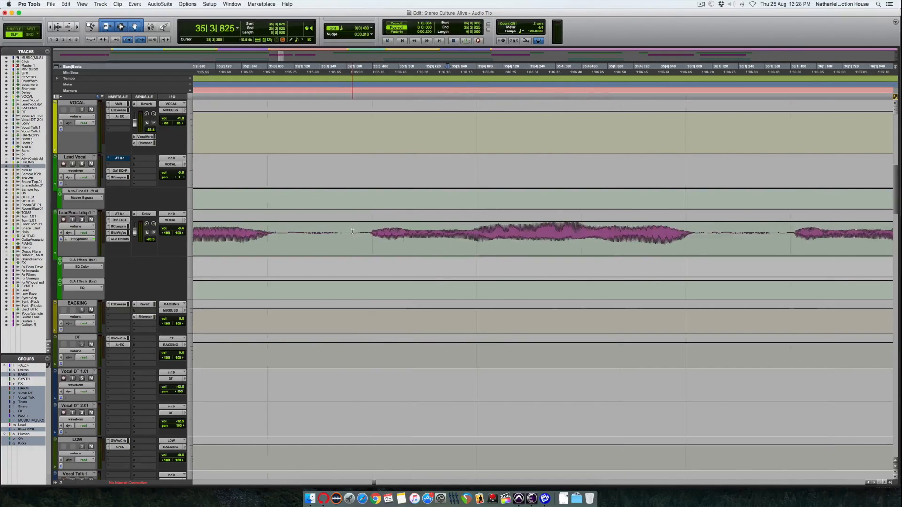
Step: Activate the Zoomer in Normal Zoom mode and magnify the first LeadVocal.dup1 clip in Hook 1 several times in a row
click(92, 26)
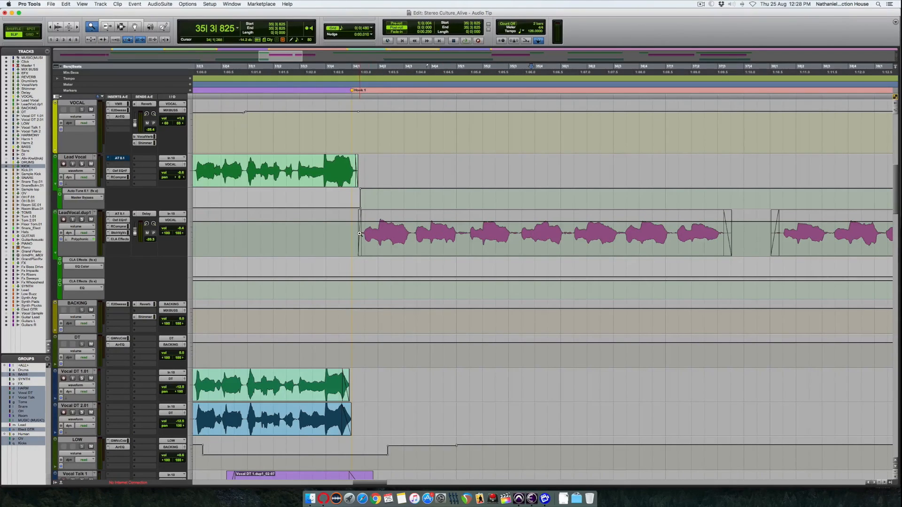
drag(357, 233, 730, 248)
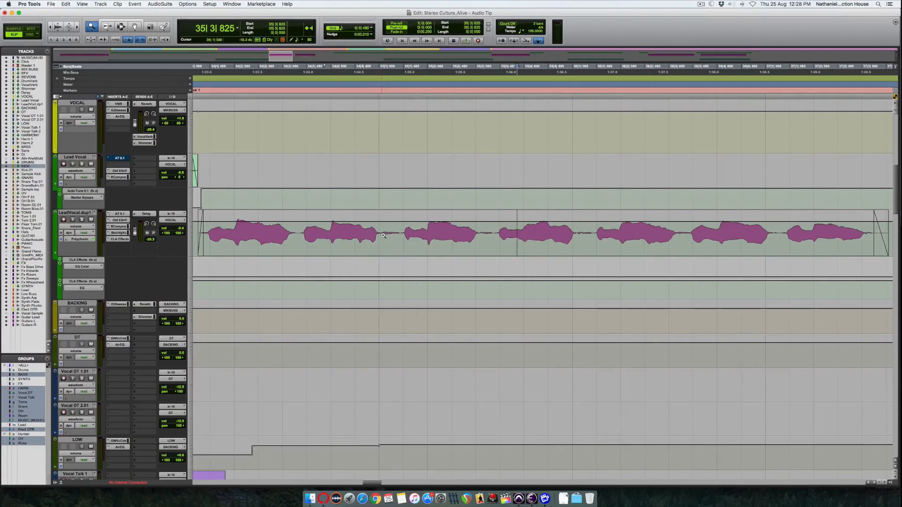
drag(335, 232, 564, 242)
click(607, 238)
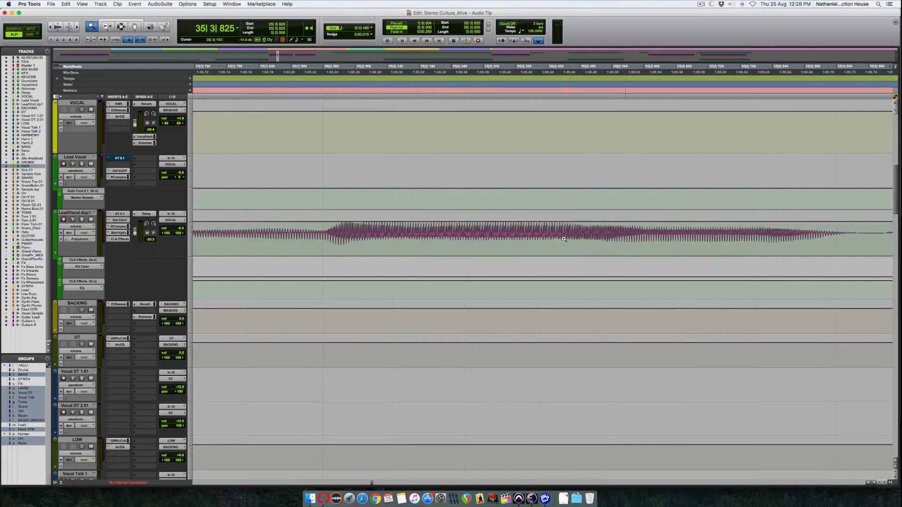
drag(400, 232, 653, 251)
Step: Zoom back out with the Zoomer until both LeadVocal.dup1 clips and the whole Hook 1 section are in view
alt+click(650, 241)
alt+click(650, 242)
alt+click(606, 237)
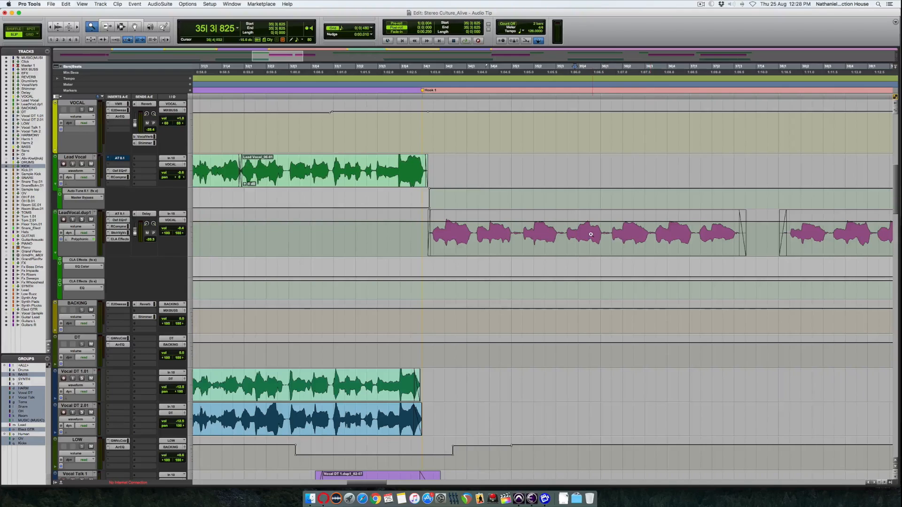
alt+click(571, 234)
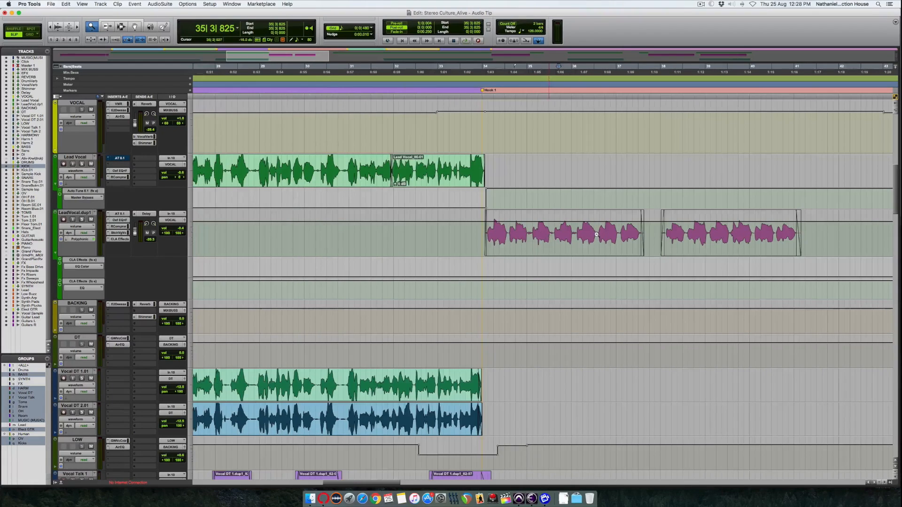
alt+click(571, 234)
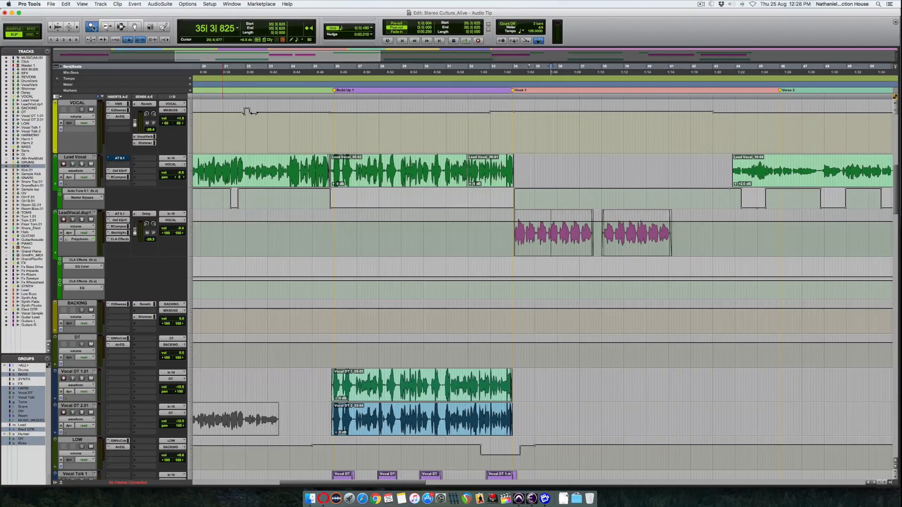
Step: Set the Zoomer back to Single Zoom and zoom in once on a phrase in the first LeadVocal.dup1 clip
click(93, 28)
click(115, 44)
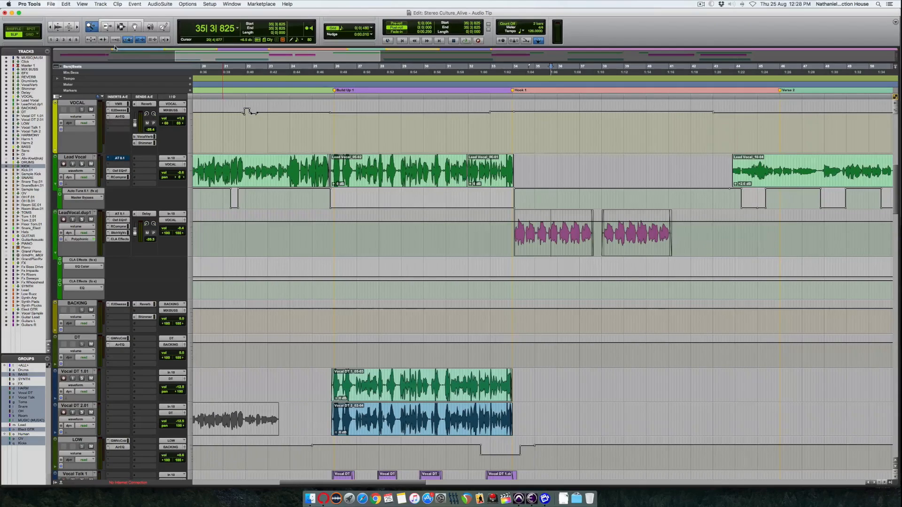
click(118, 21)
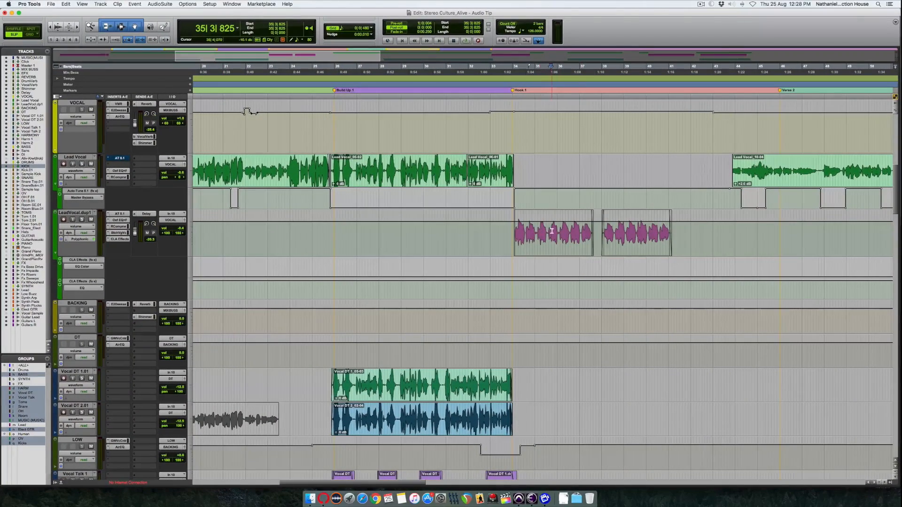
key(F5)
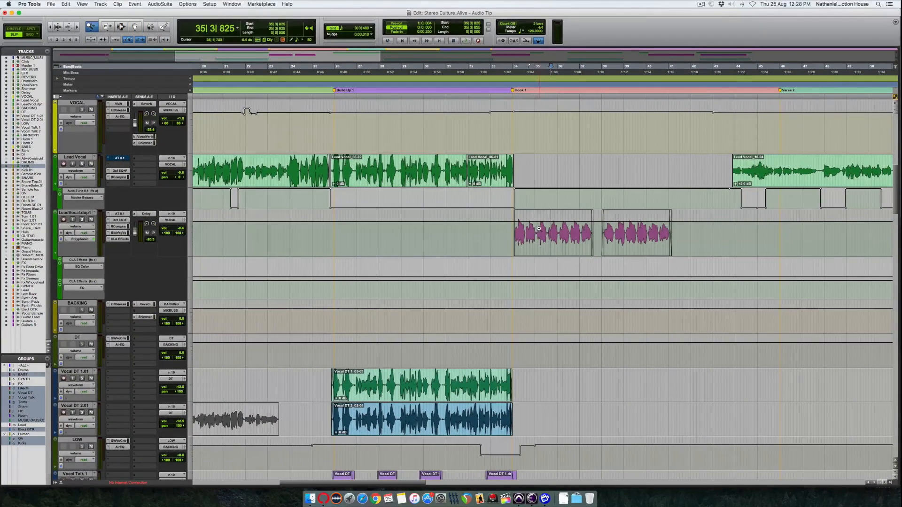
drag(536, 231, 547, 228)
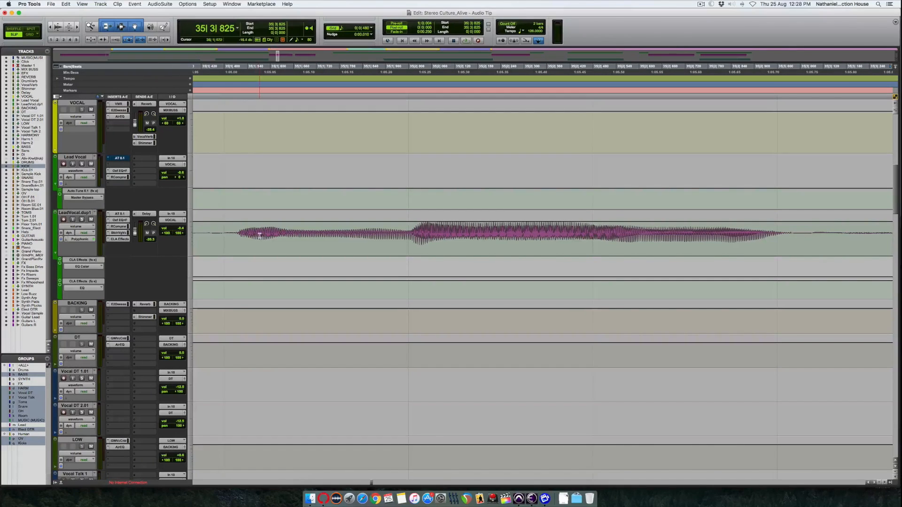
Step: Zoom the timeline out to view the song from Verse 1 to Build Up 2
key(super+bracketleft)
key(super+bracketleft)
key(super+bracketleft)
key(super+bracketleft)
key(super+bracketleft)
key(super+bracketleft)
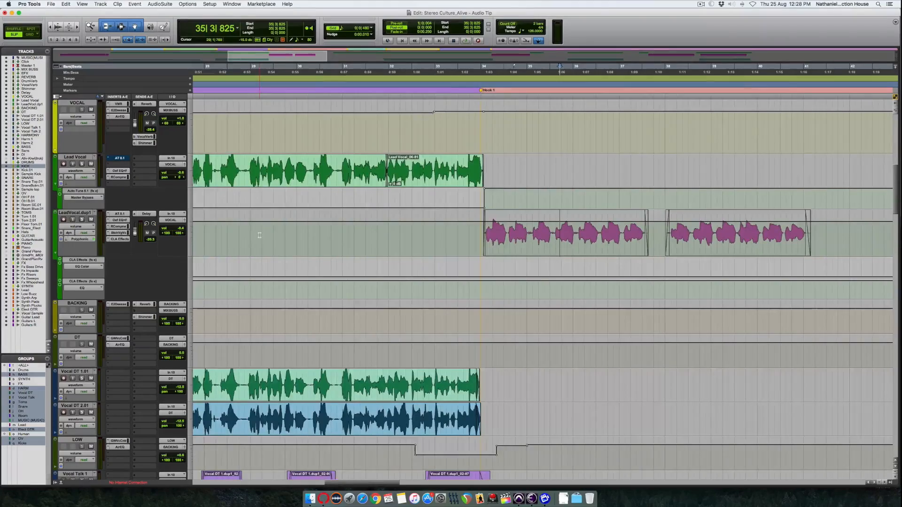
key(super+bracketleft)
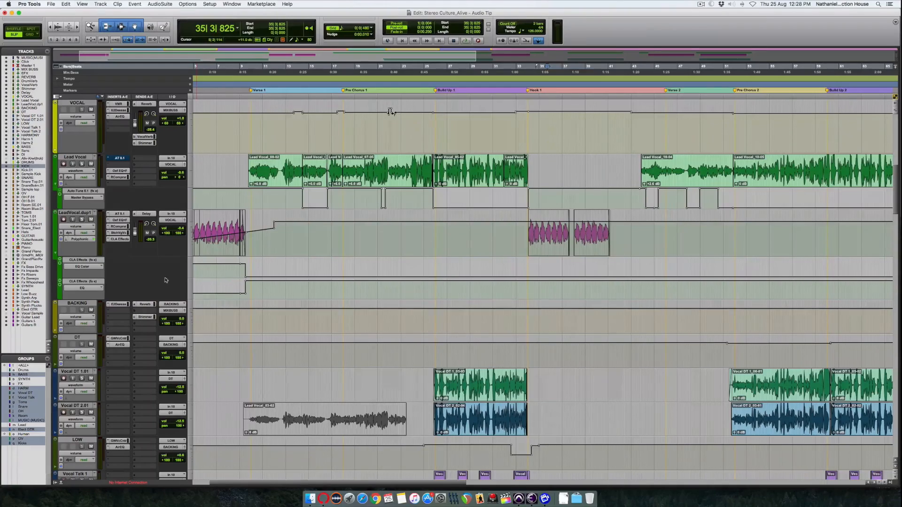
Step: Show the Mix window and open the Color Palette from the Shimmer track's color strip
key(super+equal)
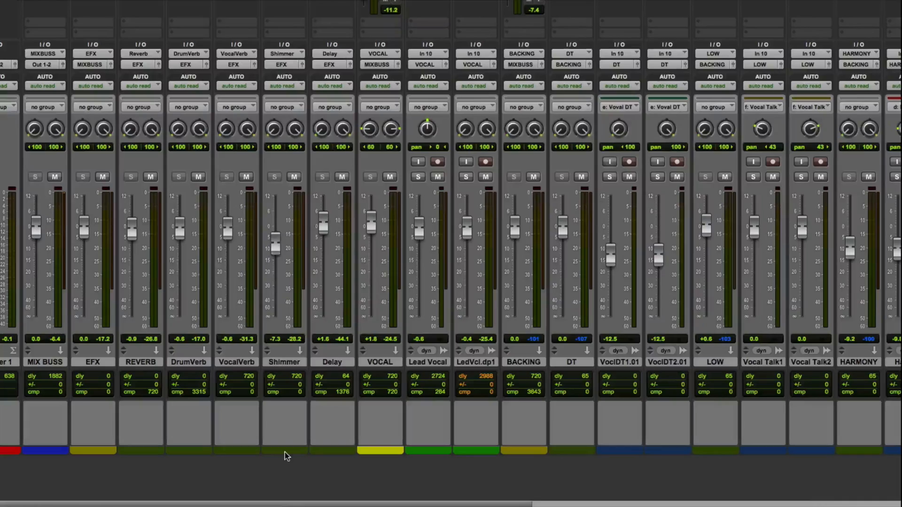
click(289, 453)
double_click(284, 451)
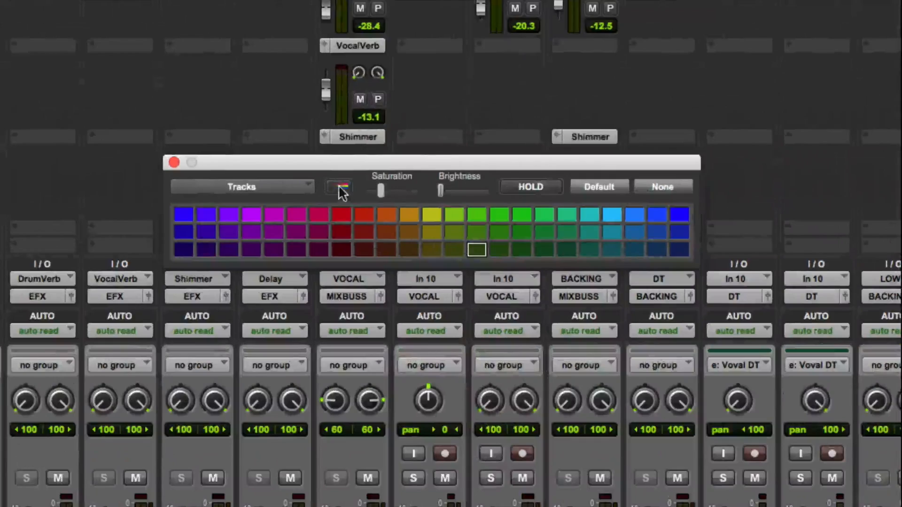
Step: Toggle applying track colors to the channel strips in the Color Palette on and off, leaving it on
click(339, 187)
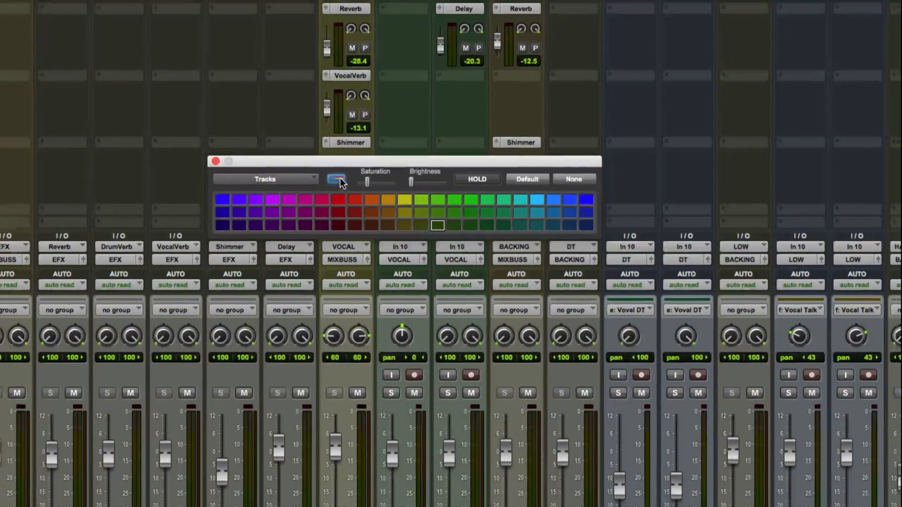
click(337, 180)
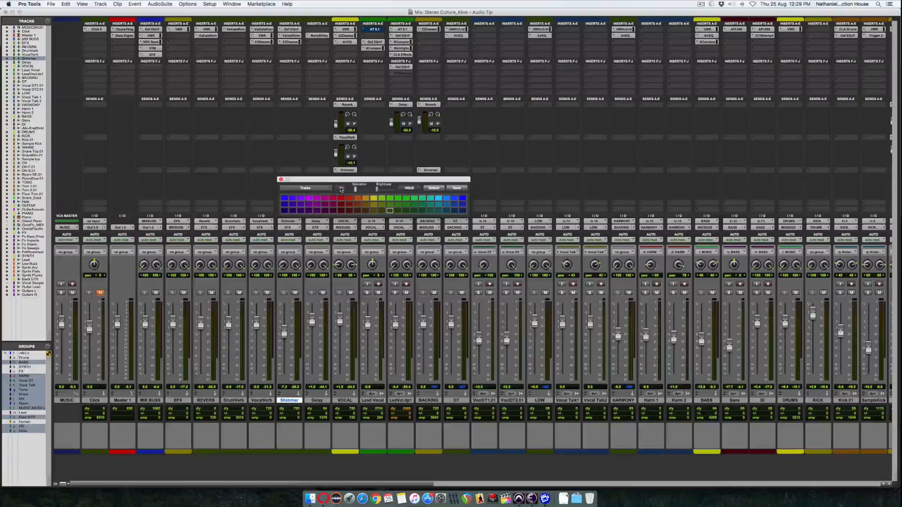
click(340, 189)
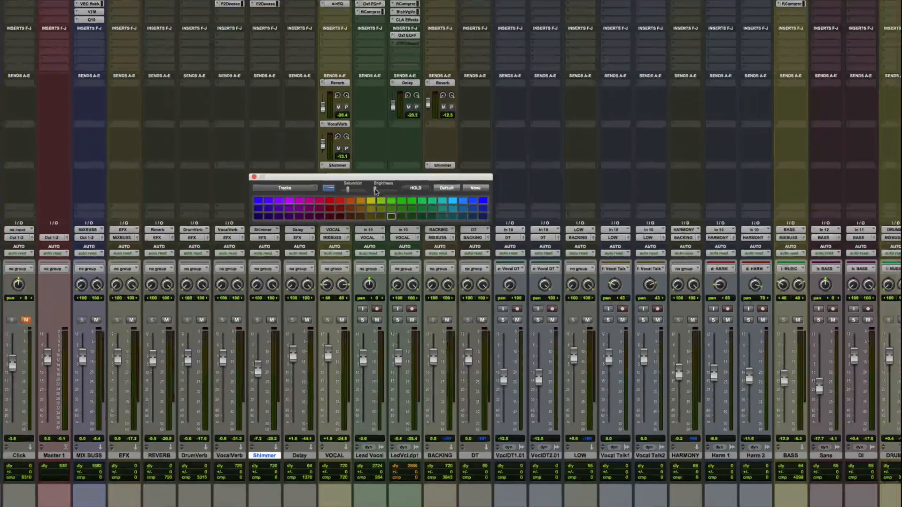
Step: Raise the channel strips' color Brightness to maximum and return it to minimum, and raise Saturation before lowering it to minimum
drag(377, 189, 395, 189)
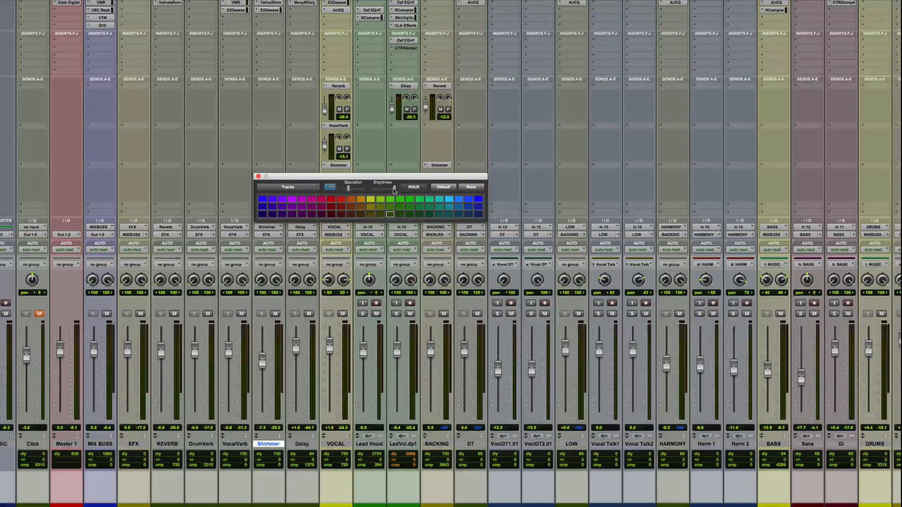
drag(393, 190, 342, 189)
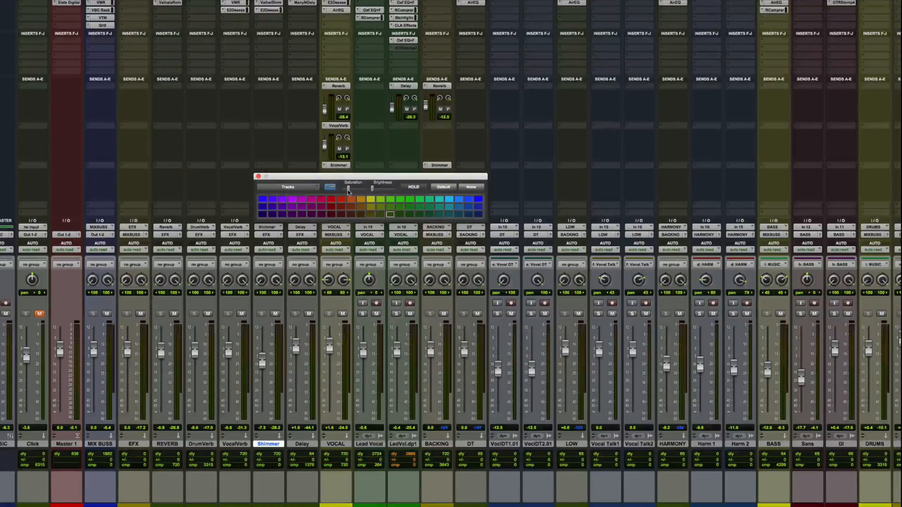
drag(348, 189, 378, 190)
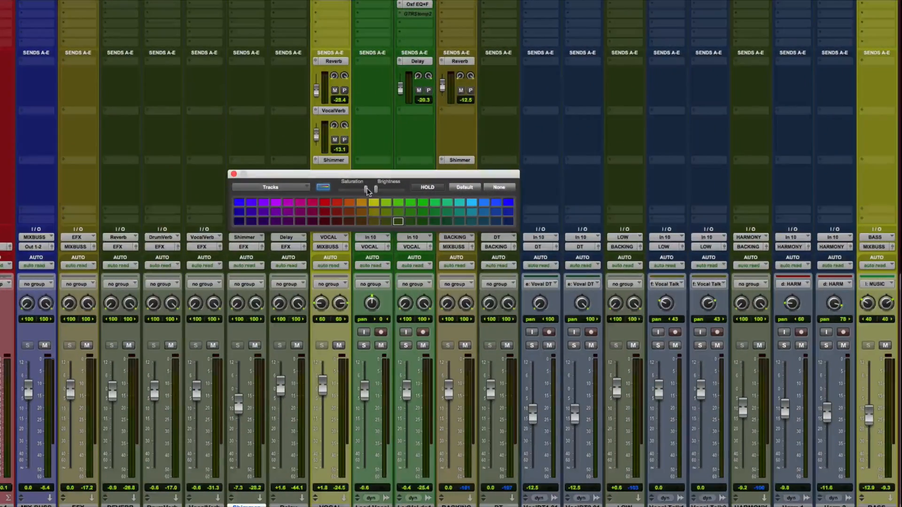
drag(366, 190, 315, 191)
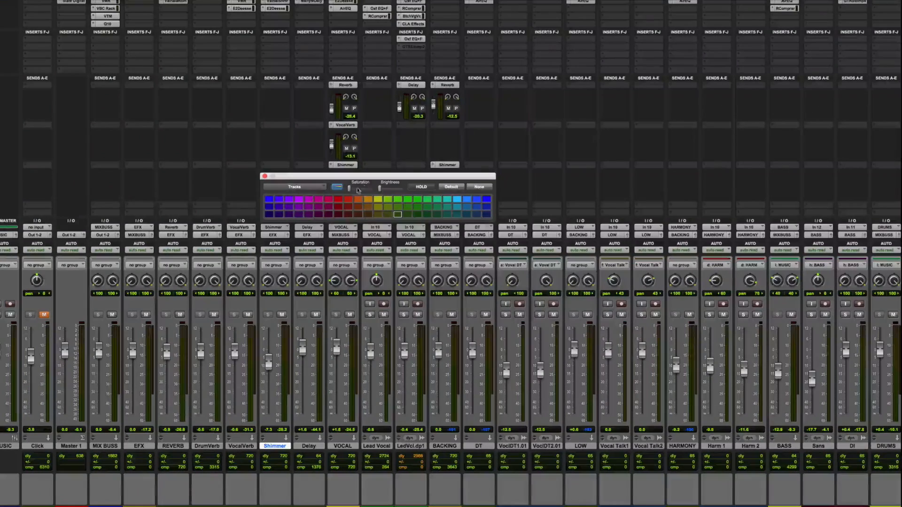
Step: Raise the channel strips' color Saturation partway from its minimum and close the Color Palette
drag(357, 190, 367, 190)
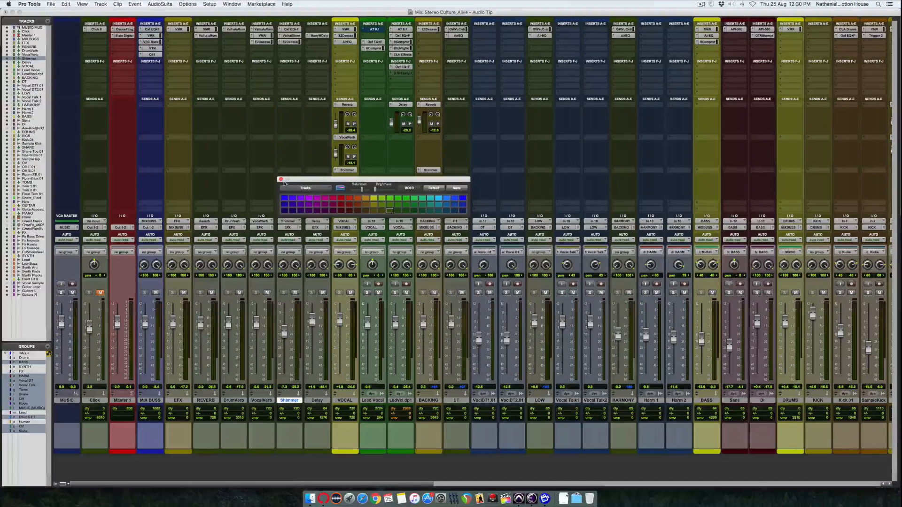
click(280, 180)
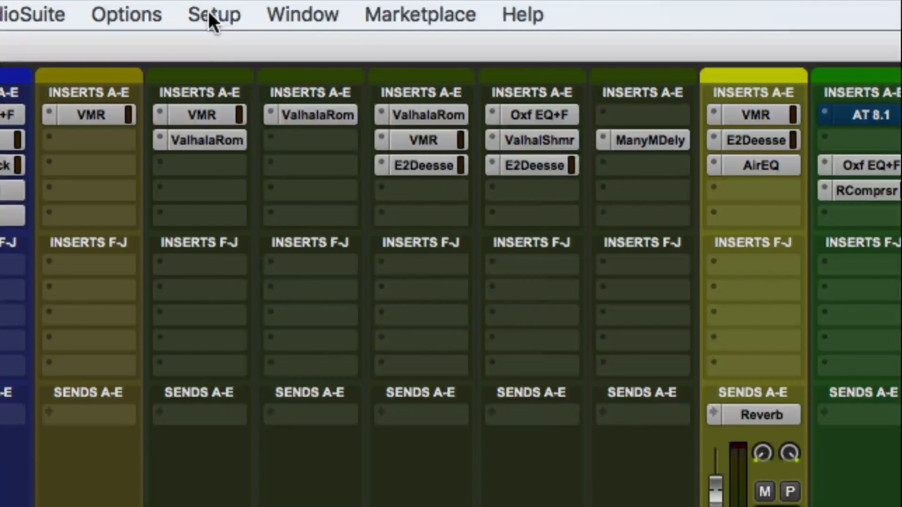
Step: Turn the Function and Details tool tips off and back on in the Display preferences, then apply the preferences
click(210, 14)
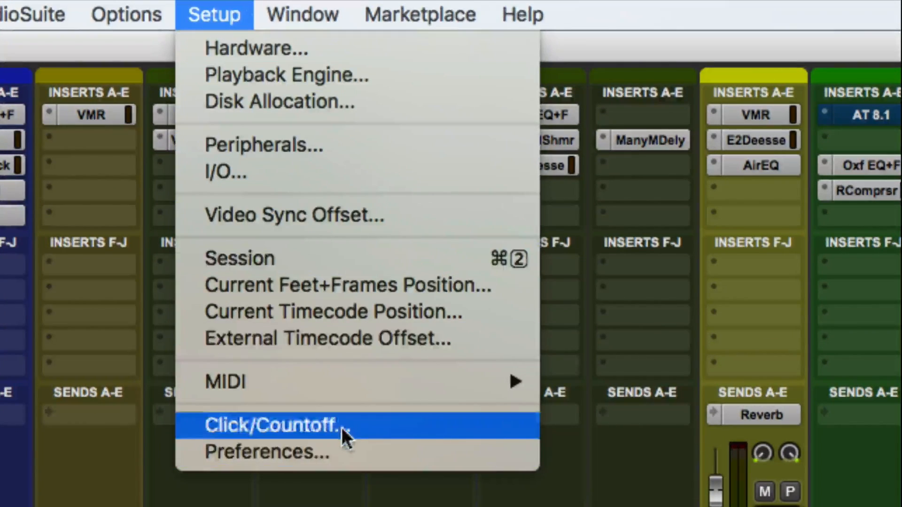
click(335, 449)
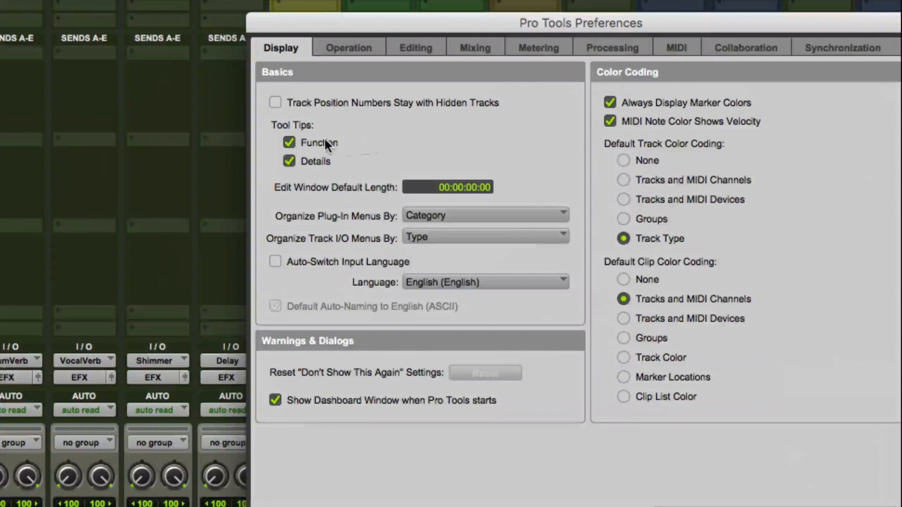
click(324, 140)
click(315, 160)
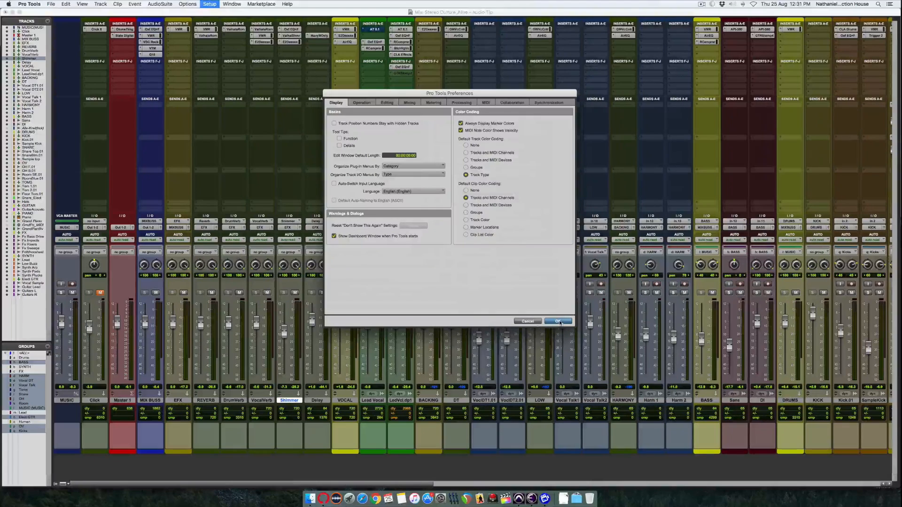
click(350, 138)
click(349, 145)
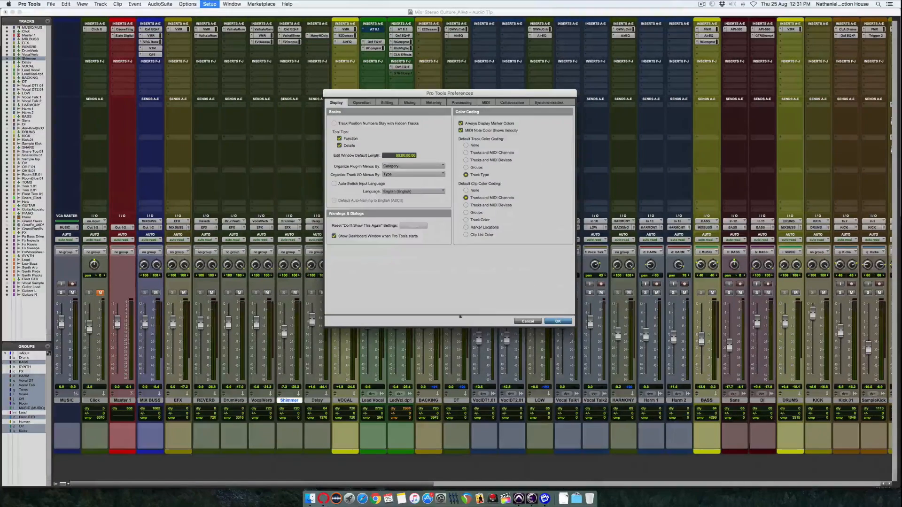
click(558, 321)
Step: Show the Edit window and turn off the Function and Details tool tips in the Display preferences
key(super+equal)
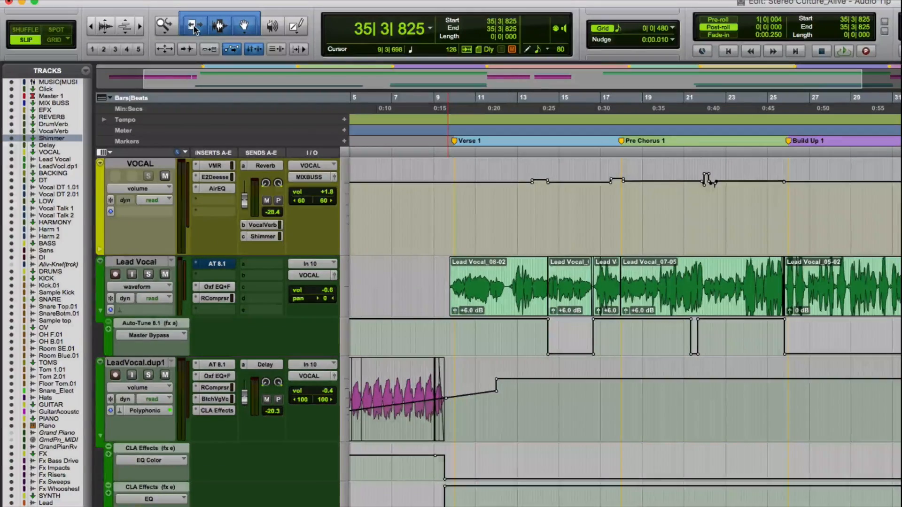
key(Page_Down)
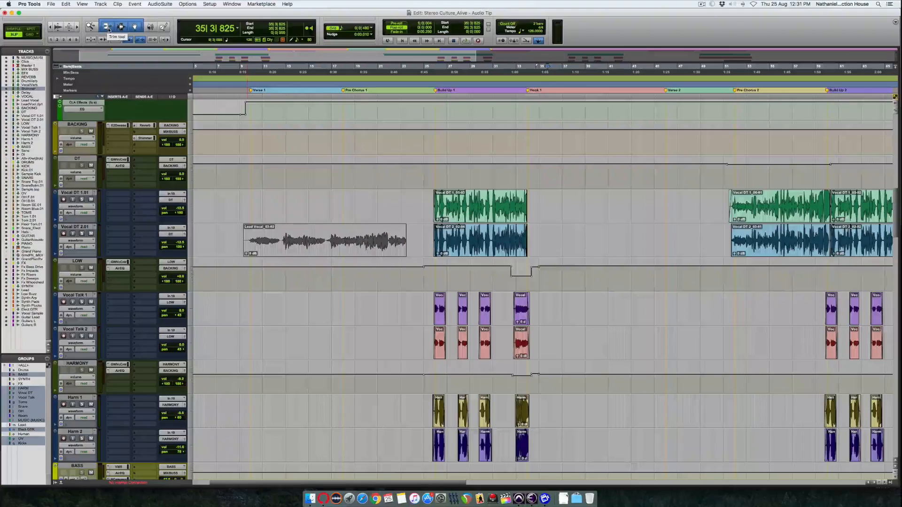
click(209, 3)
click(235, 114)
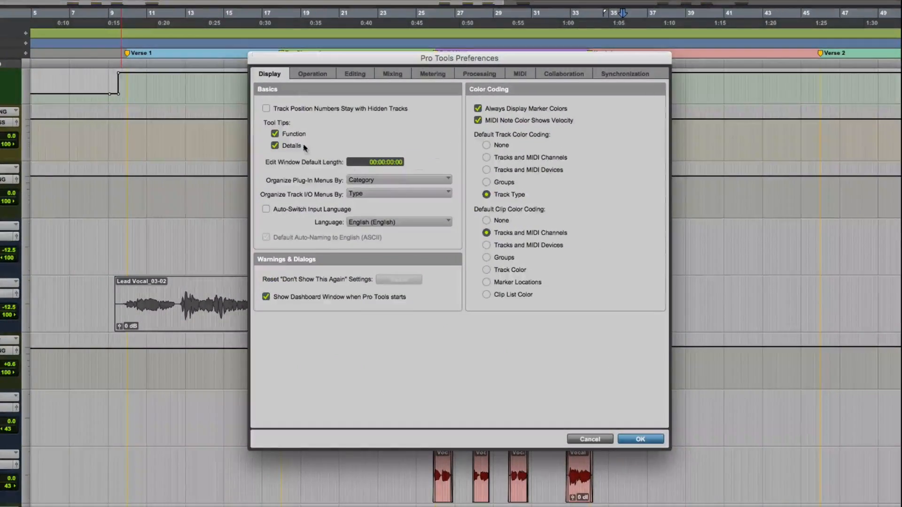
click(274, 133)
click(275, 145)
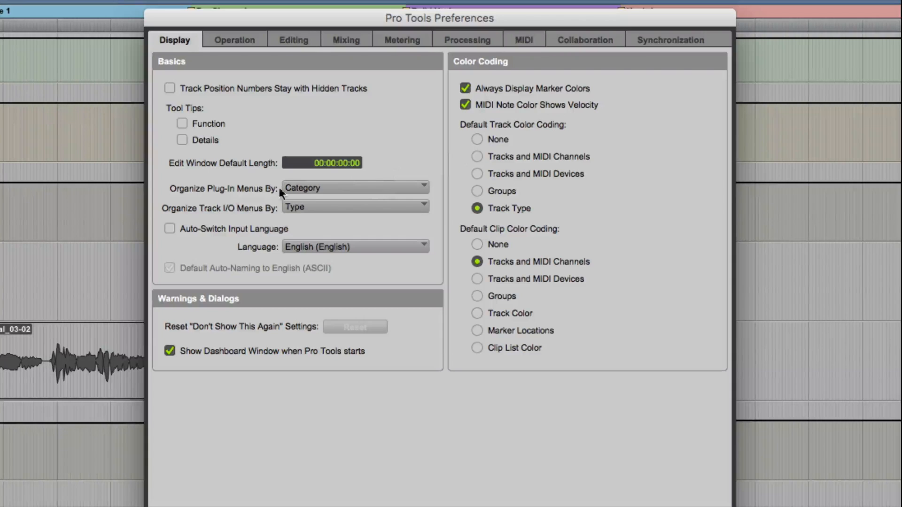
Step: Organize the plug-in menus by Category and Manufacturer, keep the track I/O menus organized by Type, and apply the preferences
click(309, 187)
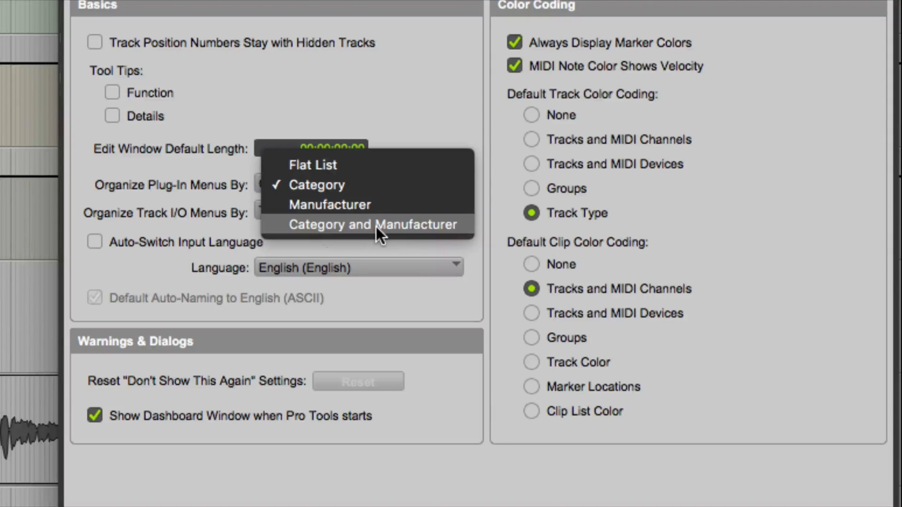
click(438, 226)
click(345, 211)
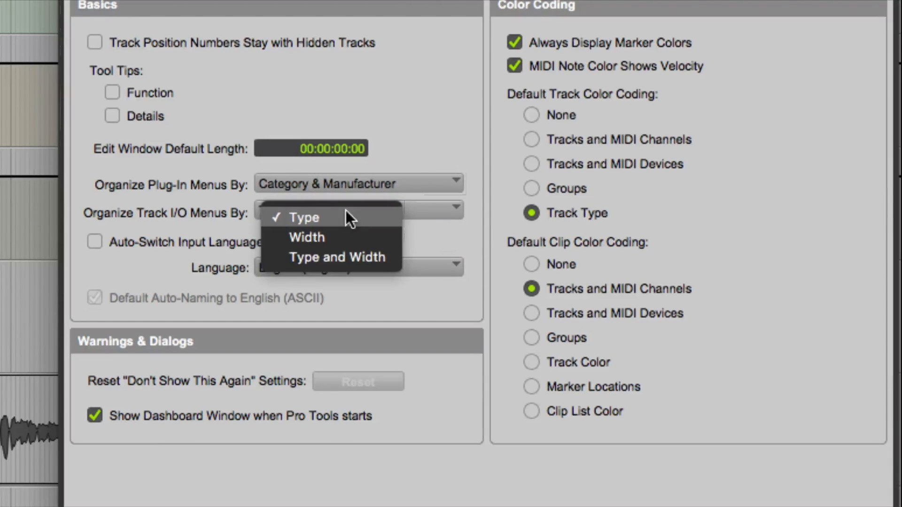
click(188, 197)
click(300, 183)
click(189, 195)
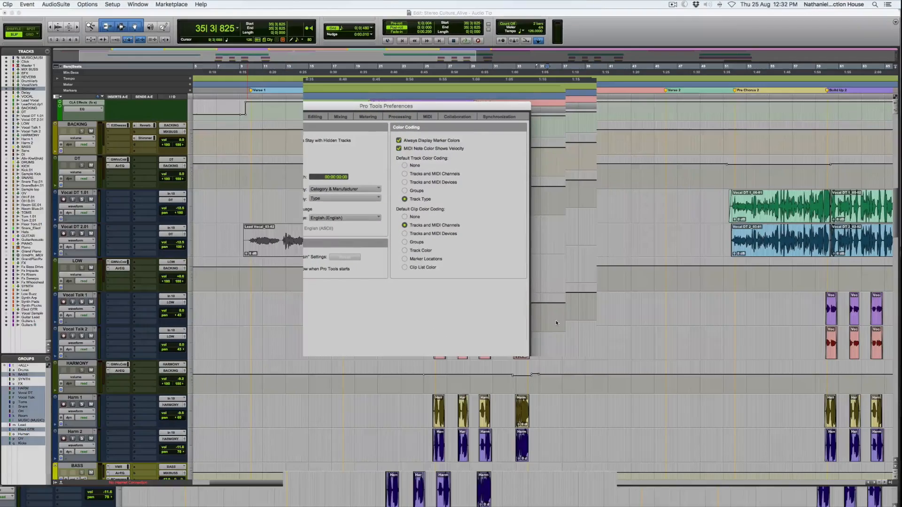
click(508, 367)
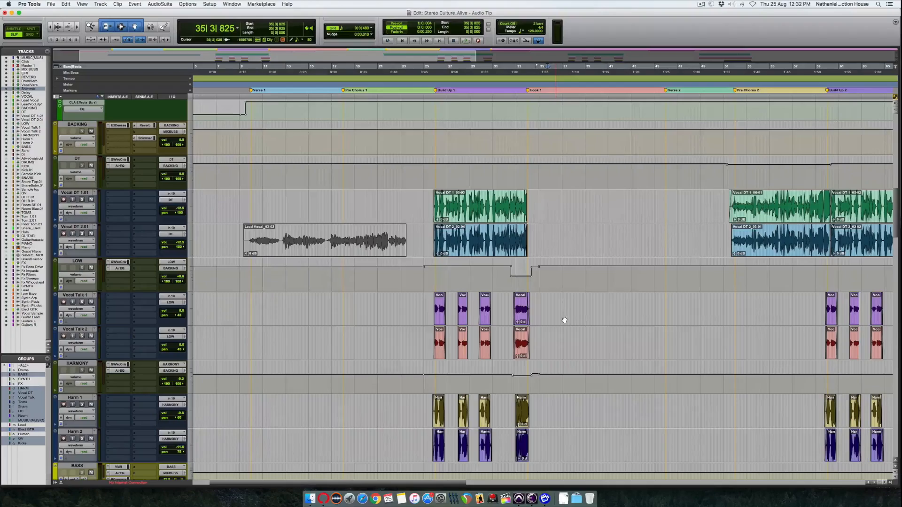
Step: In the Mix window, browse the multichannel plug-ins by category and manufacturer for an empty insert on the VOCAL track
key(super+equal)
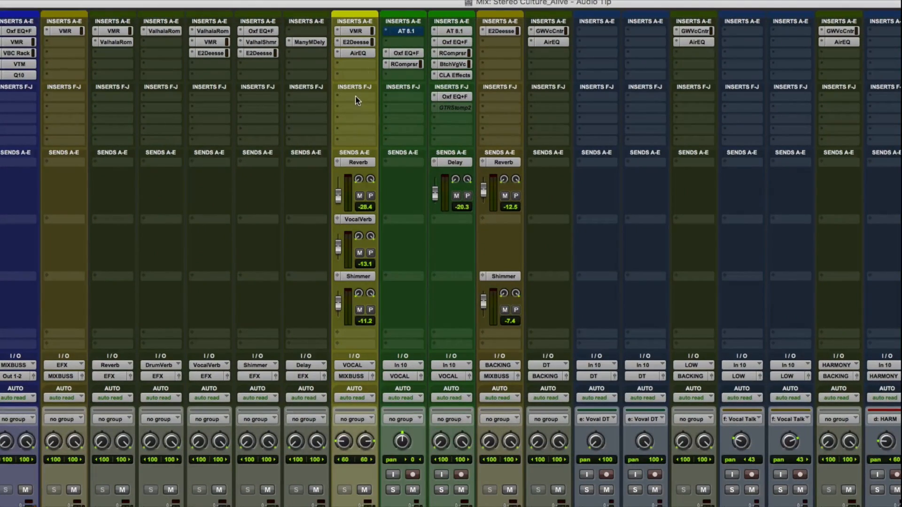
click(355, 95)
mouse_move(414, 122)
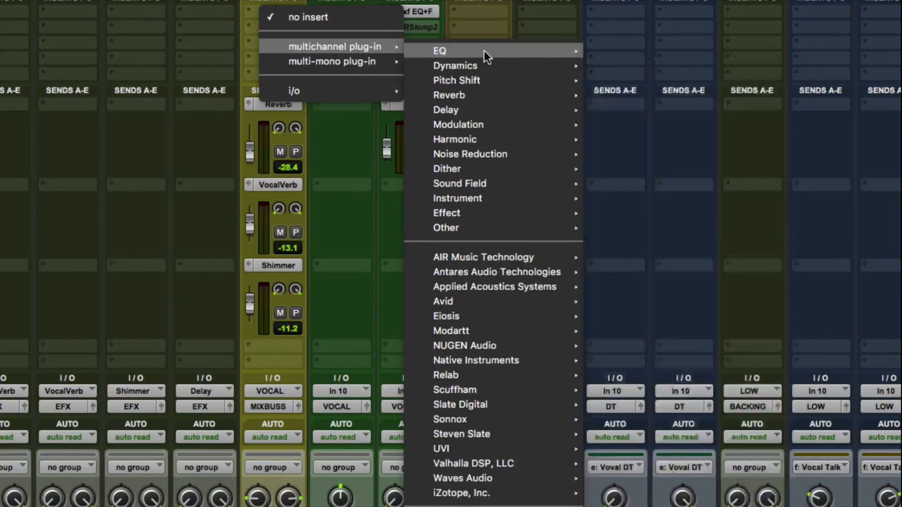
mouse_move(483, 126)
mouse_move(481, 97)
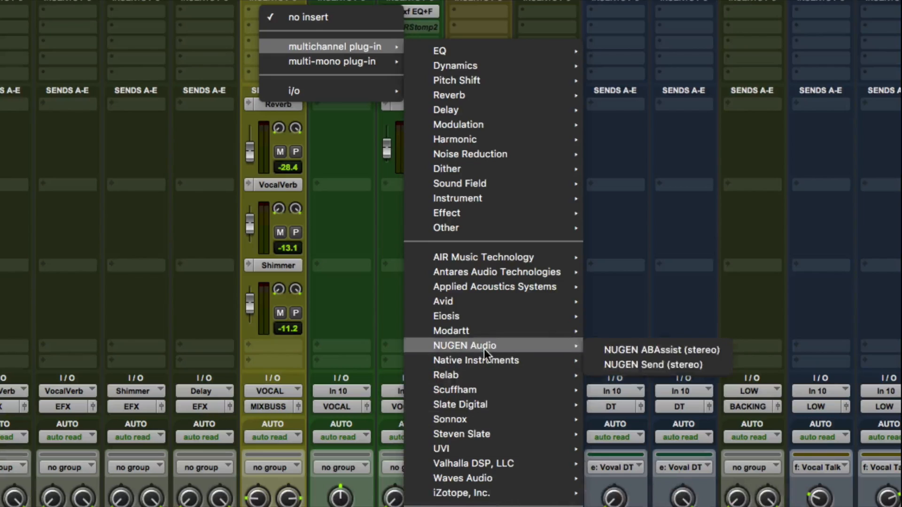
click(358, 311)
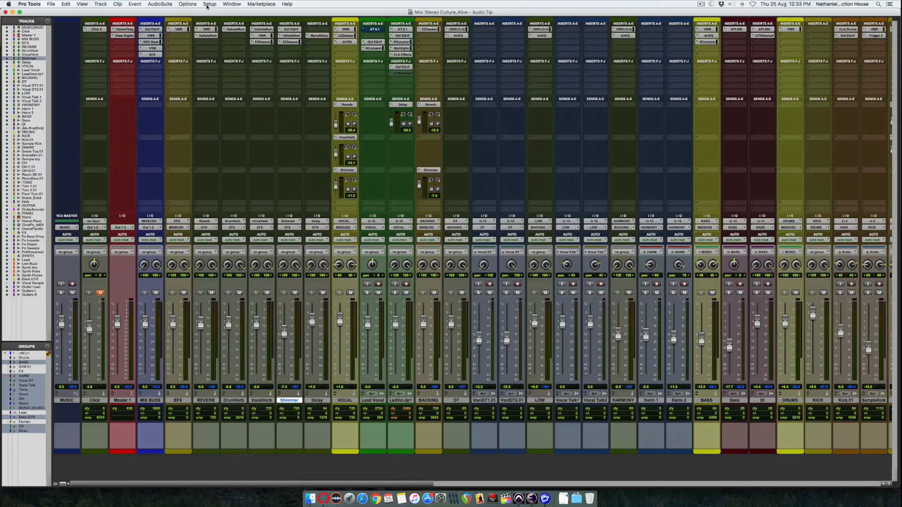
Step: In the Operation preferences, set the session file auto backup to every 2 minutes, keeping the 30 most recent backups
click(208, 4)
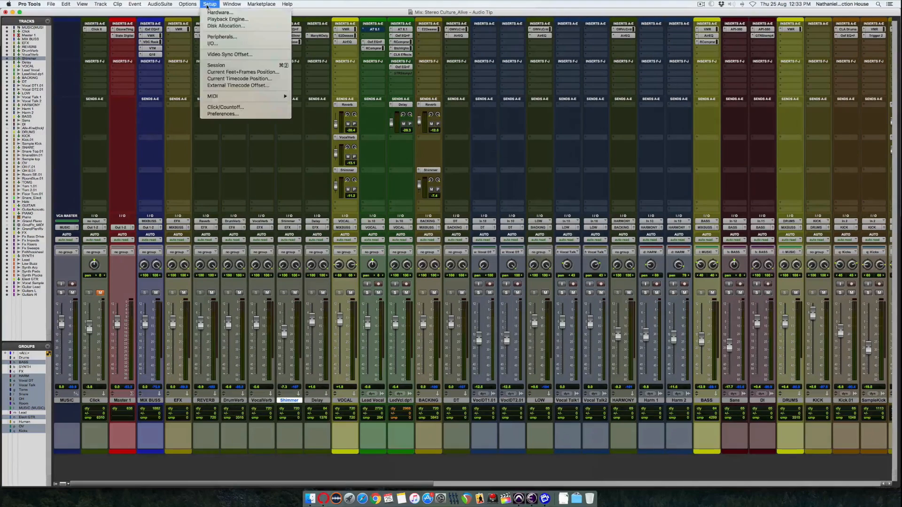
click(227, 114)
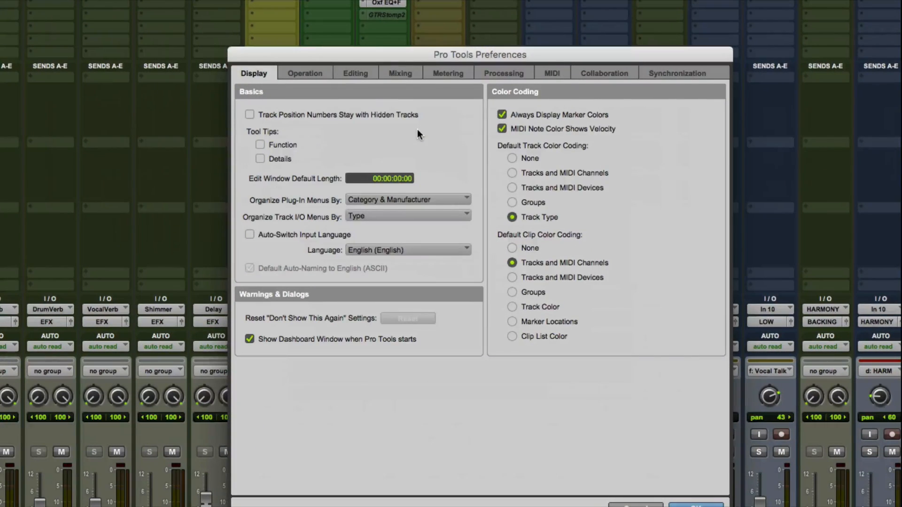
click(303, 71)
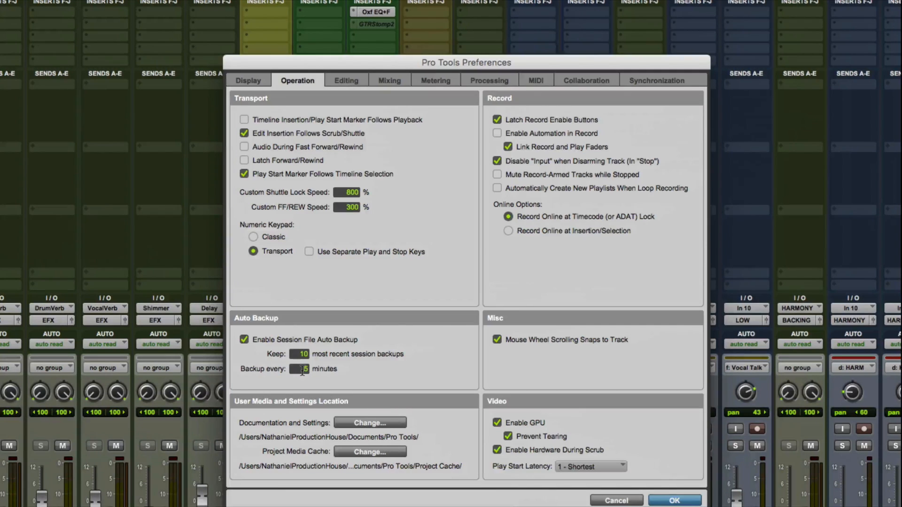
click(302, 370)
text(2)
click(305, 354)
text(30)
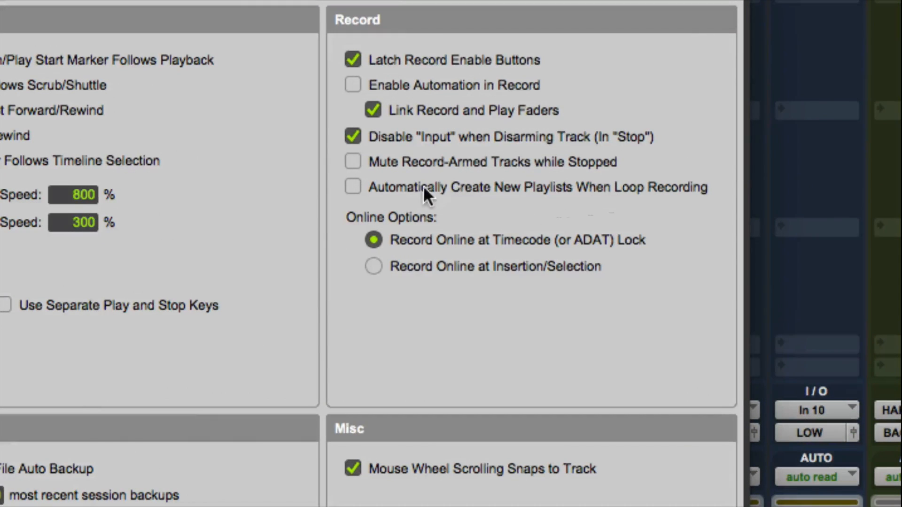
Step: Enable automatic creation of new playlists when loop recording, check the Editing preferences, and apply the changes
click(352, 187)
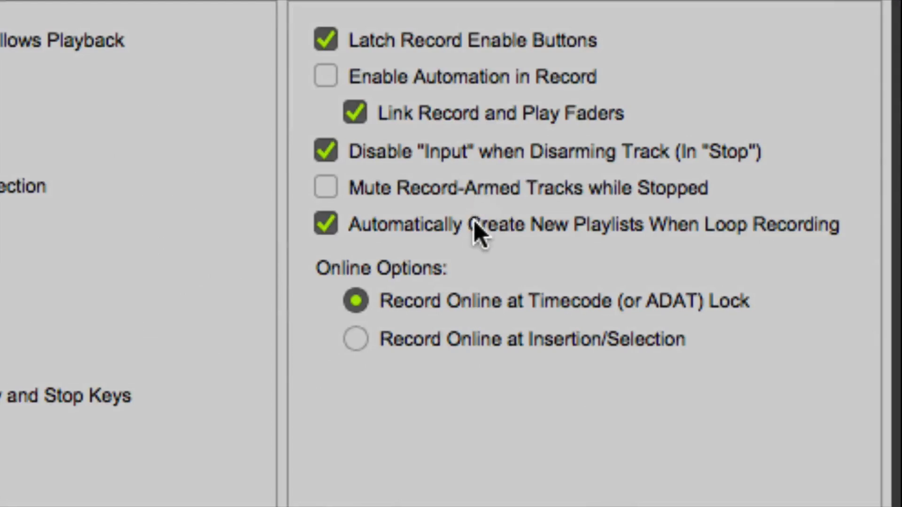
click(480, 206)
click(477, 230)
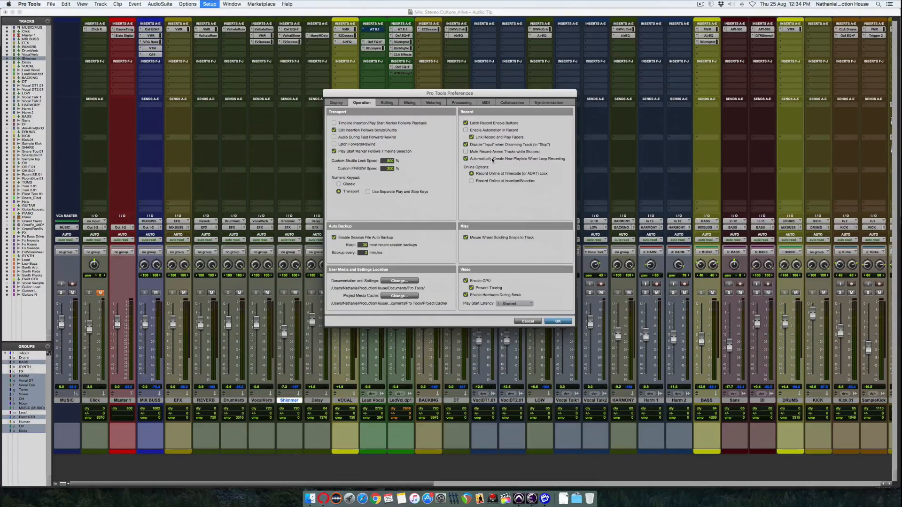
click(386, 102)
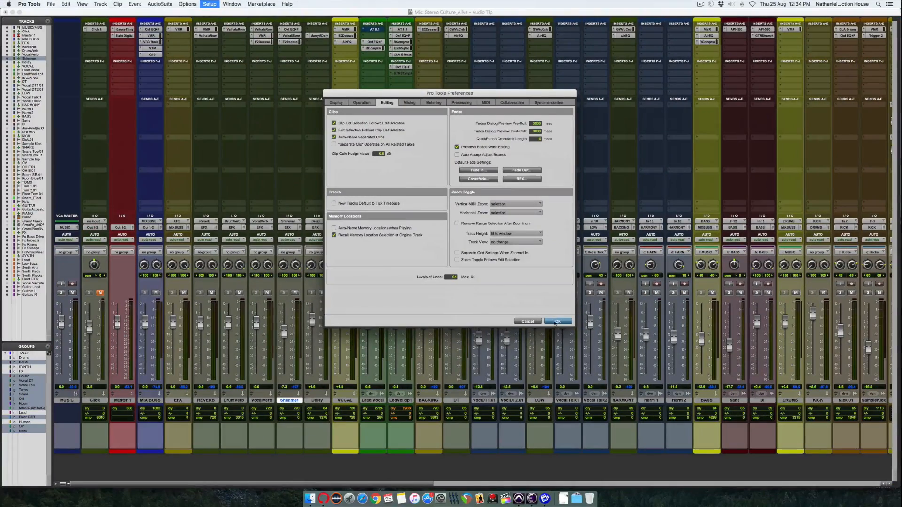
click(557, 321)
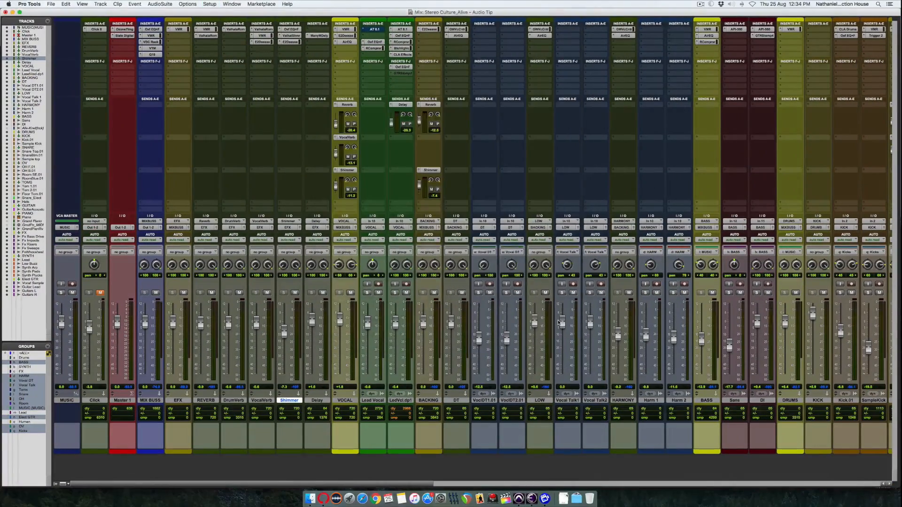
Step: In the Edit window, select a passage of the Build Up 1 clips on Vocal DT 1.01 and 2.01 and activate the Smart Tool
key(super+equal)
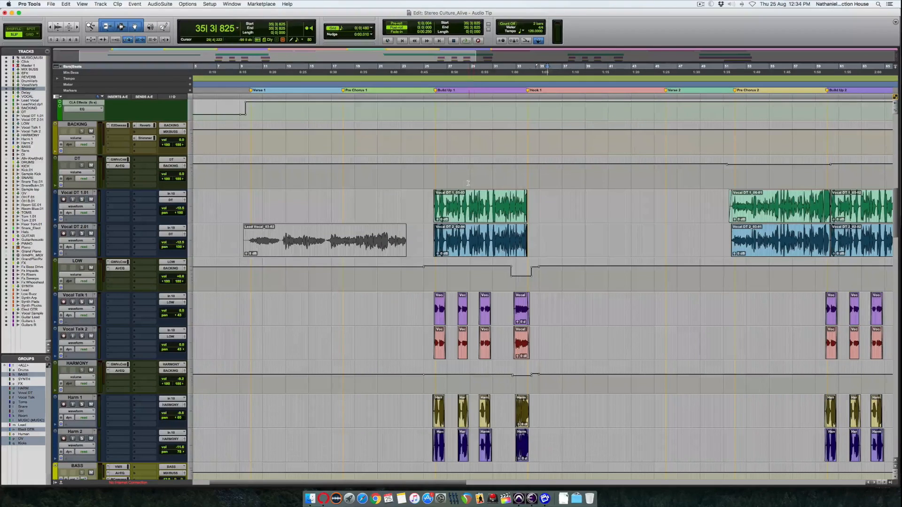
drag(459, 204, 501, 200)
key(F5)
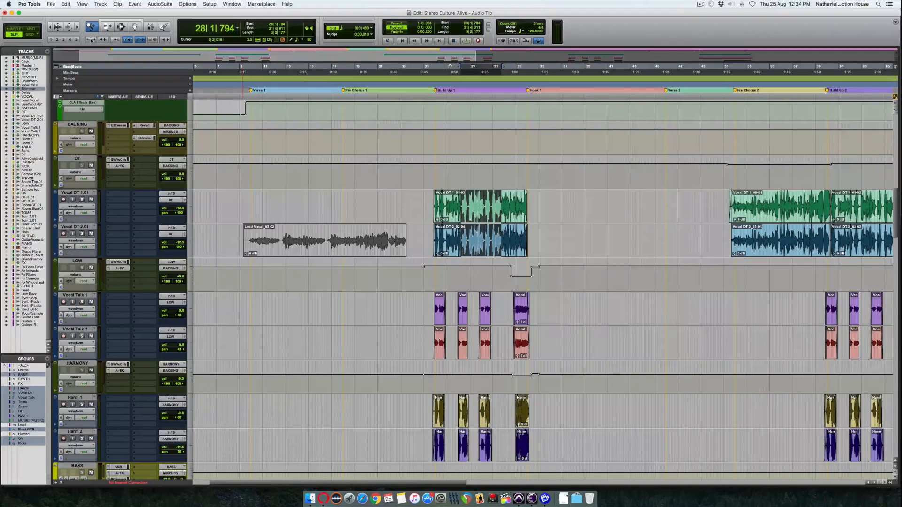
click(121, 21)
Step: Switch repeatedly between memory locations 1 and 2, ending on location 1
key(KP_Decimal)
key(KP_1)
key(KP_Decimal)
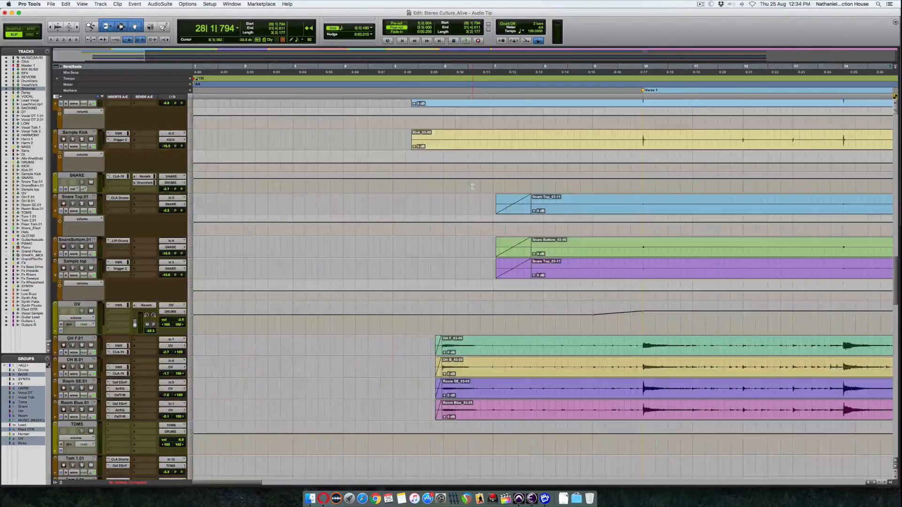
key(KP_Decimal)
key(KP_2)
key(KP_Decimal)
key(KP_Decimal)
key(KP_1)
key(KP_Decimal)
key(KP_Decimal)
key(KP_2)
key(KP_Decimal)
key(KP_Decimal)
key(KP_1)
key(KP_Decimal)
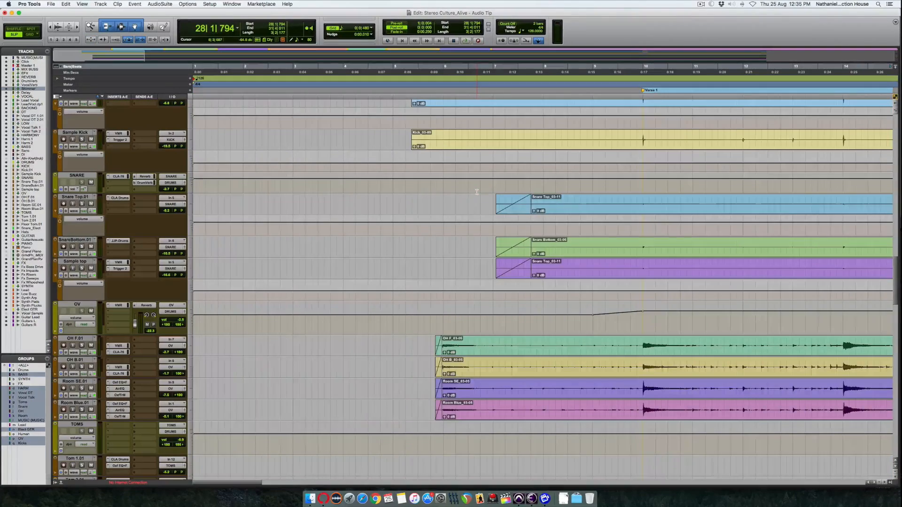
Step: Zoom the timeline out to the whole song and recall memory locations 3, 4, 5 and 6 in turn
scroll(476, 191, right, 8)
key(super+bracketleft)
key(super+bracketleft)
key(super+bracketleft)
key(super+bracketleft)
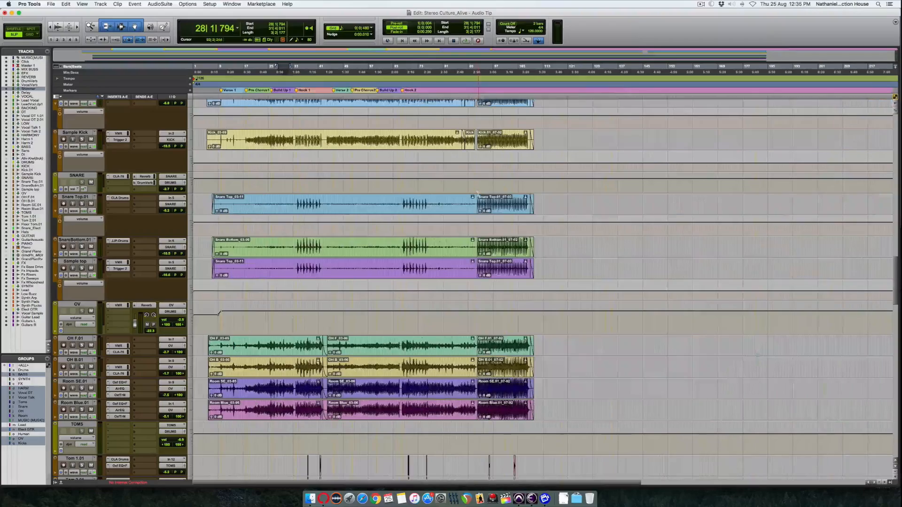
key(KP_Decimal)
key(KP_3)
key(KP_Decimal)
key(KP_Decimal)
key(KP_4)
key(KP_Decimal)
key(KP_Decimal)
key(KP_5)
key(KP_Decimal)
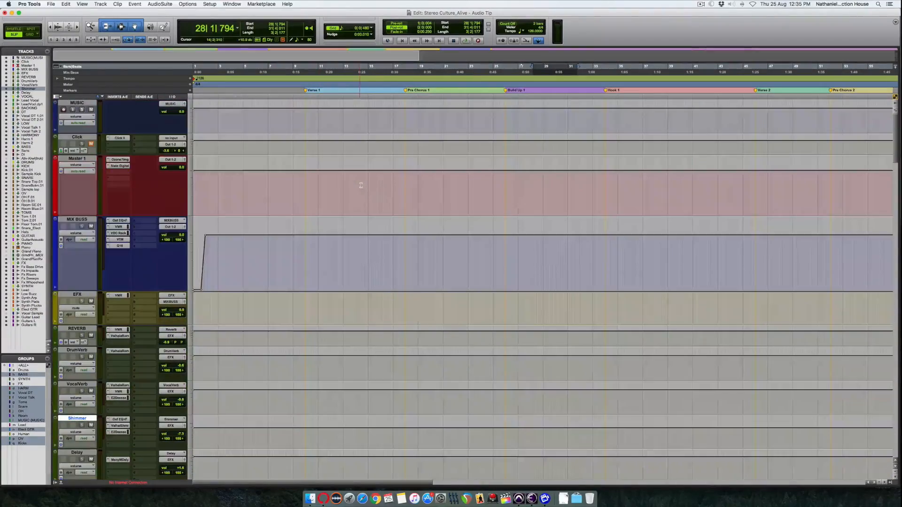
key(KP_Decimal)
key(KP_6)
key(KP_Decimal)
Step: Bring the selected Build Up 1 passage on the Vocal DT tracks back into view
scroll(361, 185, up, 5)
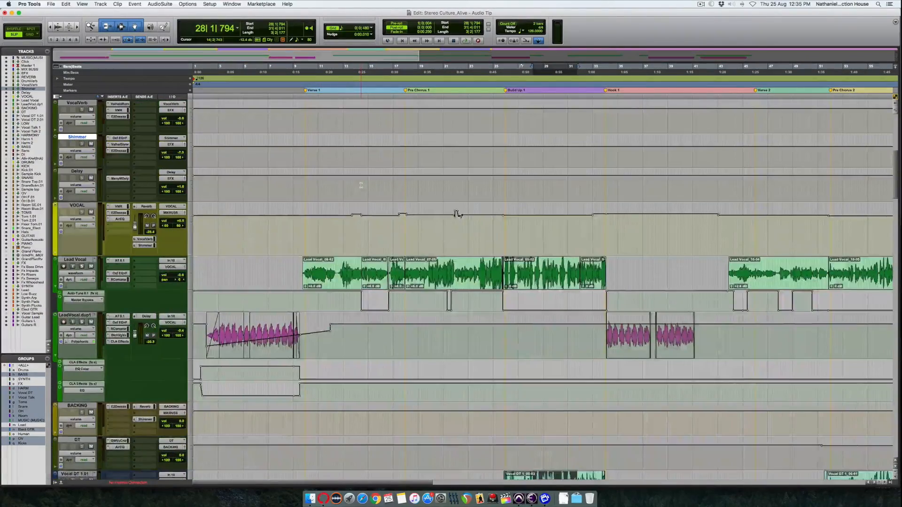
scroll(361, 185, down, 5)
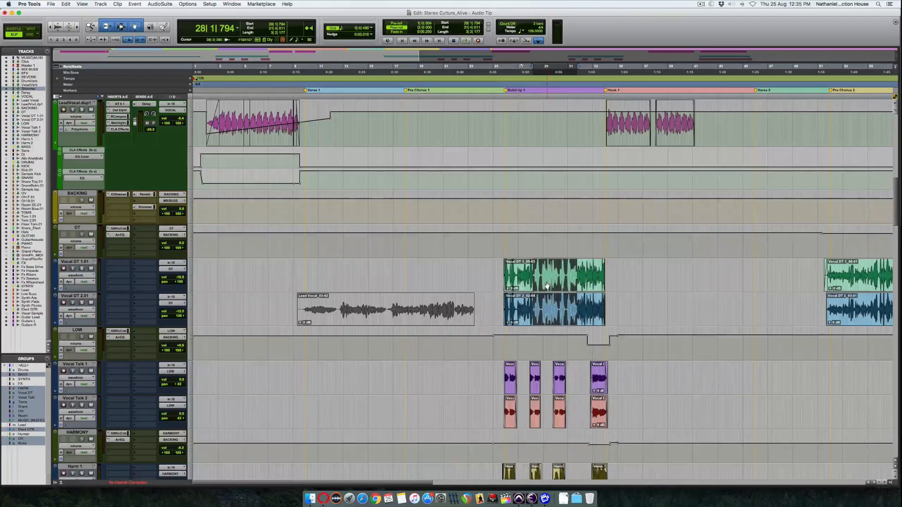
scroll(546, 285, right, 5)
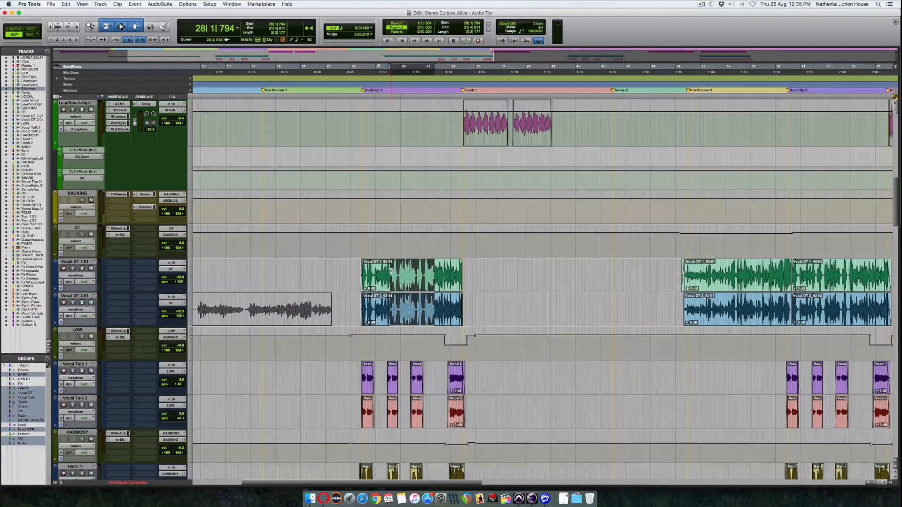
Step: Select a passage within the Build Up 1 clips on Vocal DT 1.01 and 2.01 and repeatedly toggle the zoom to it and back
drag(388, 271, 435, 274)
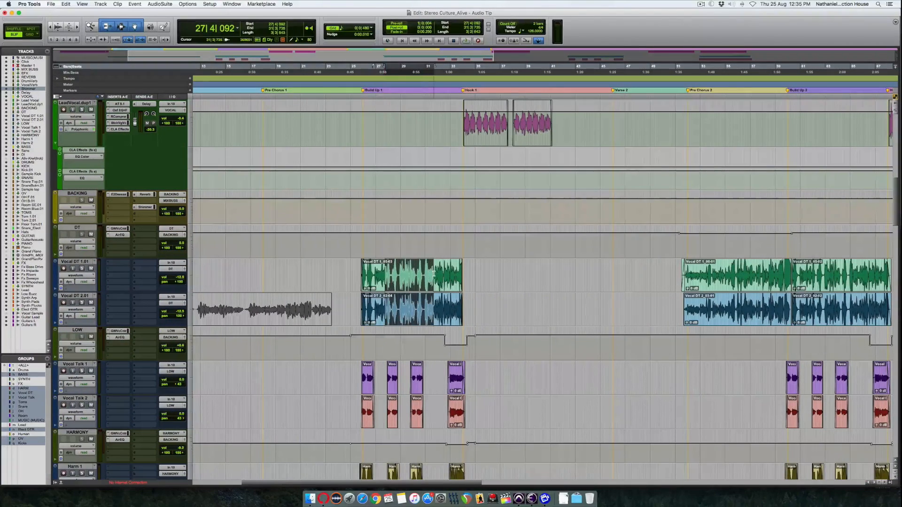
key(r)
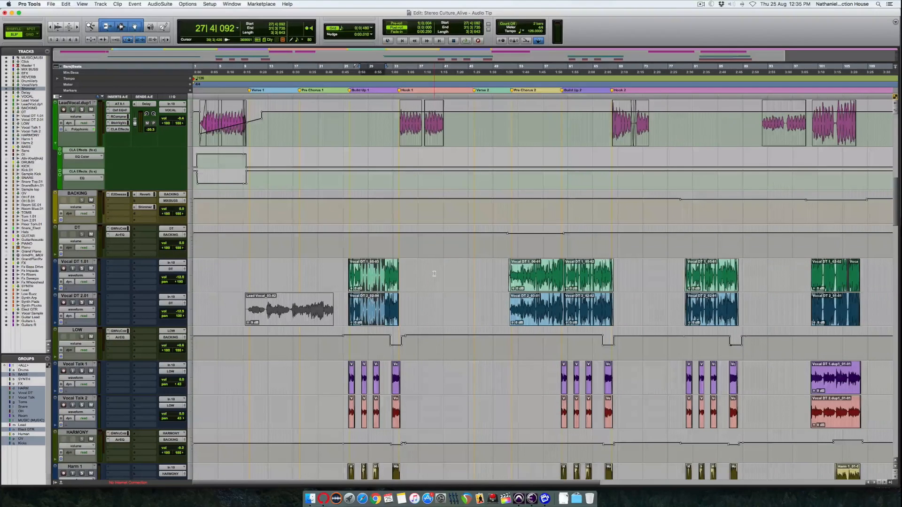
key(r)
key(r)
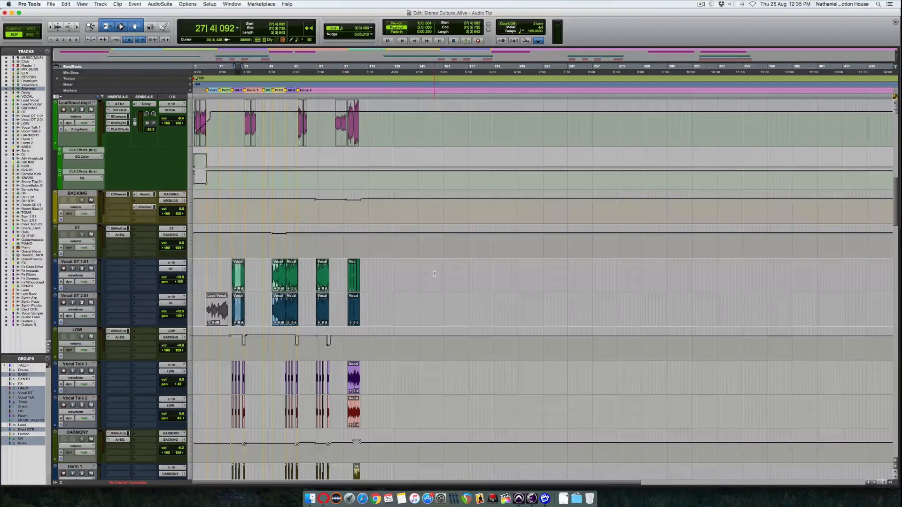
key(ctrl+e)
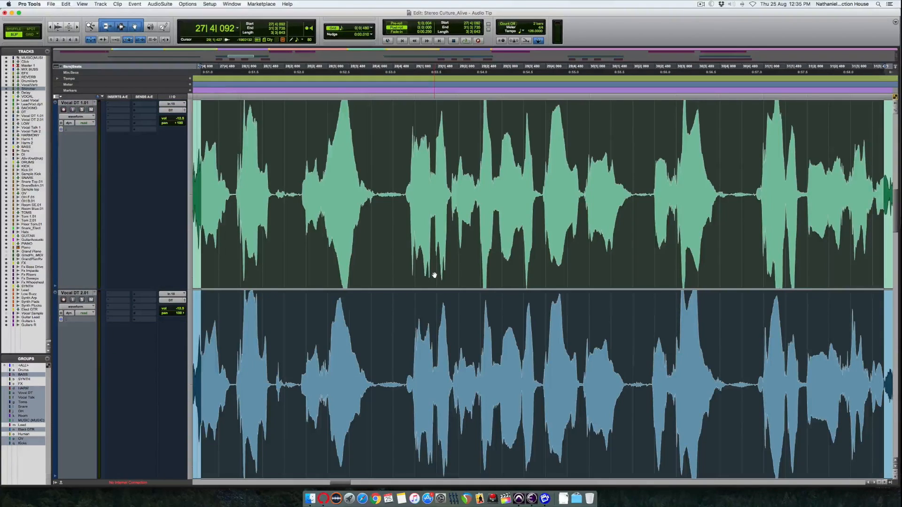
key(ctrl+e)
key(ctrl+e)
key(ctrl+e)
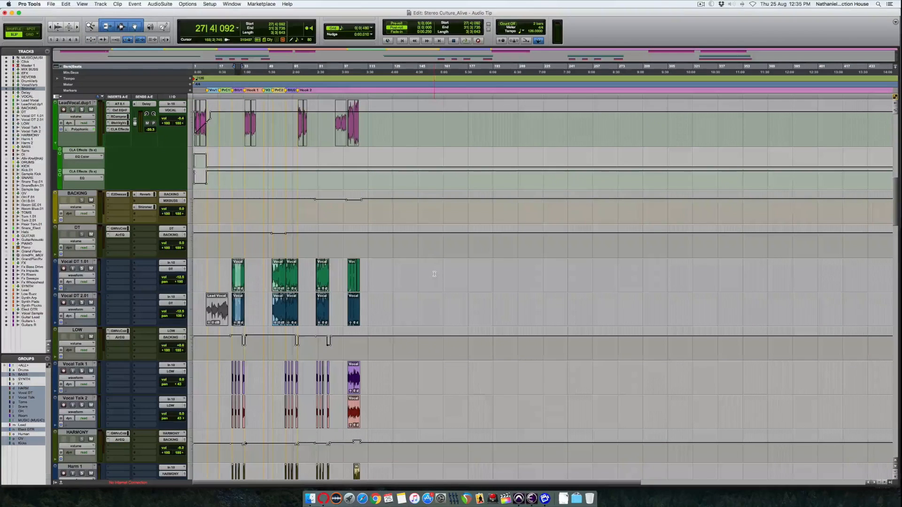
Step: In the Editing preferences, set the Zoom Toggle track height to large, leave the track view at no change, and apply the preferences
click(205, 4)
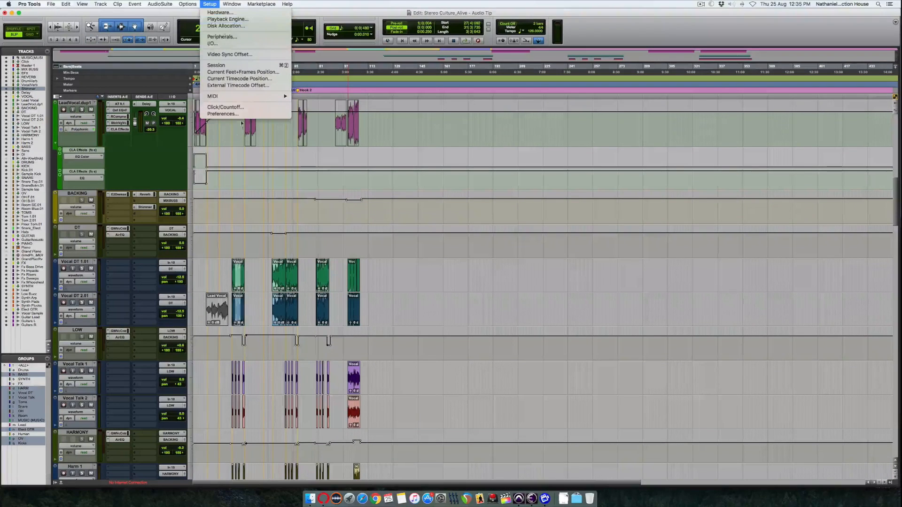
click(220, 115)
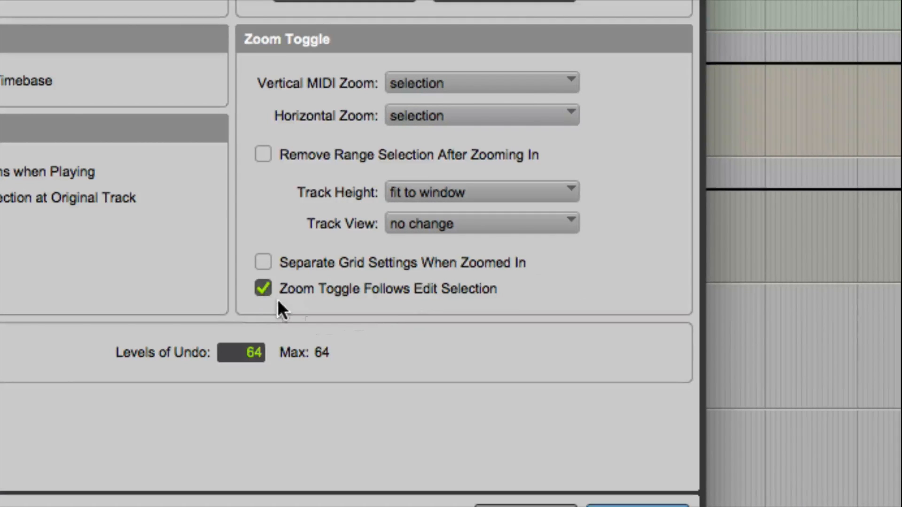
click(428, 222)
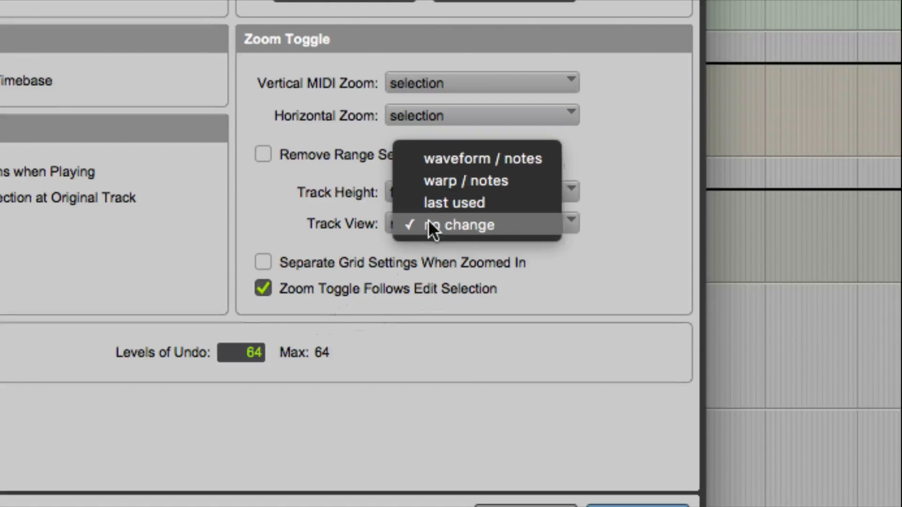
click(327, 229)
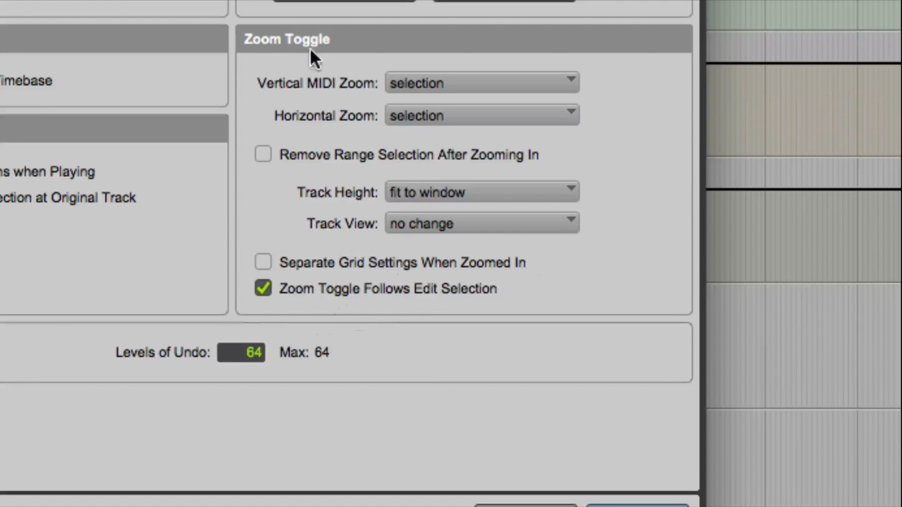
click(424, 229)
click(412, 225)
click(414, 186)
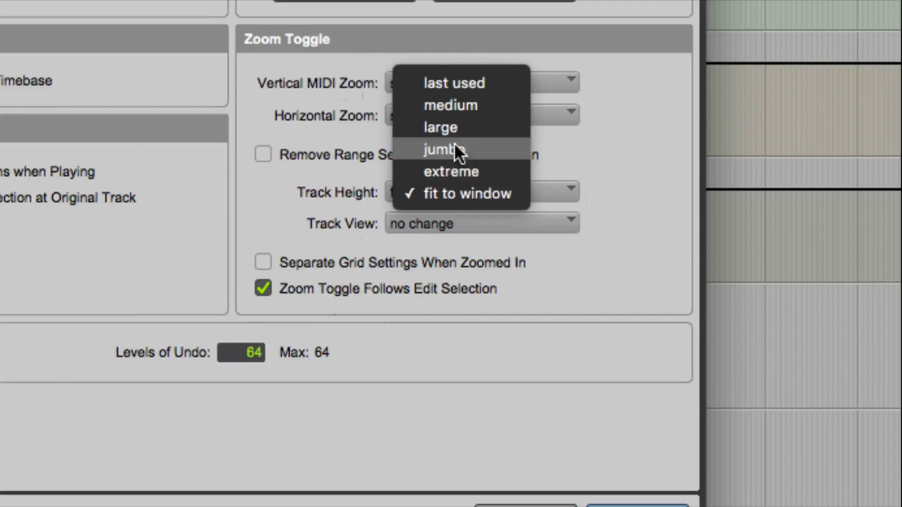
click(461, 131)
click(438, 193)
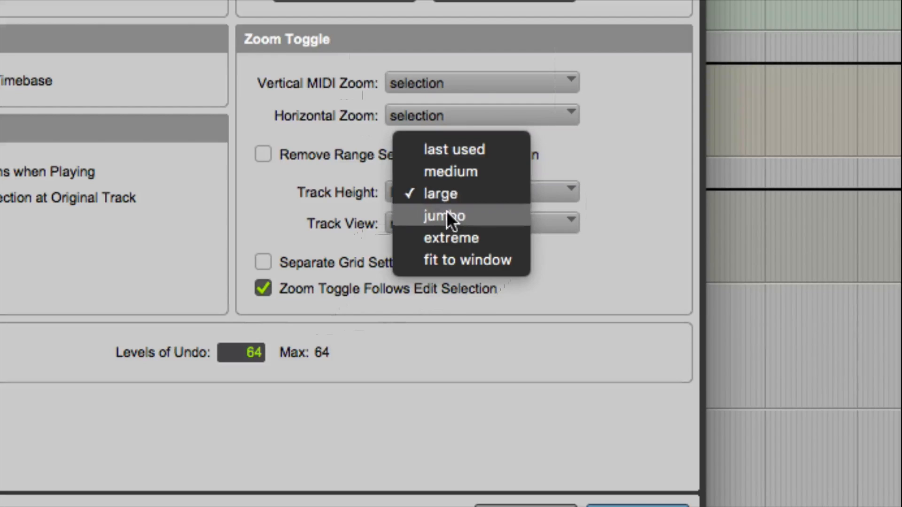
click(330, 201)
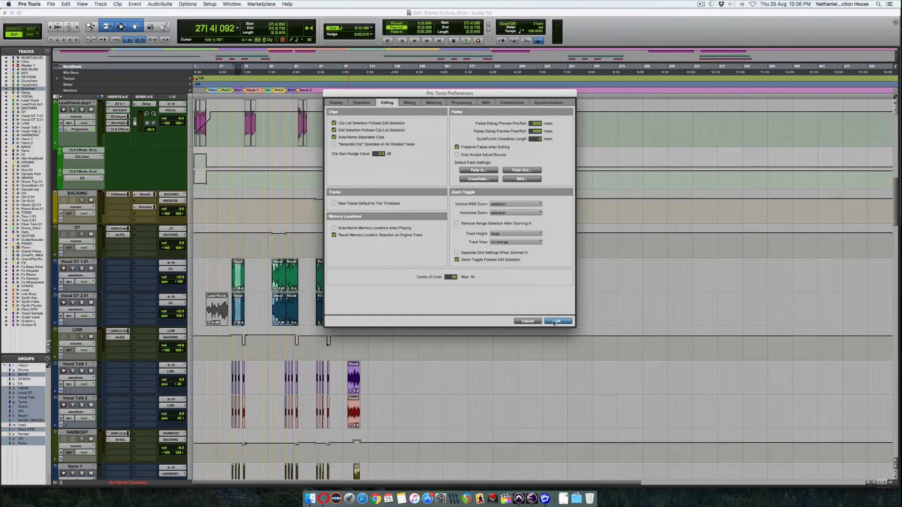
key(Return)
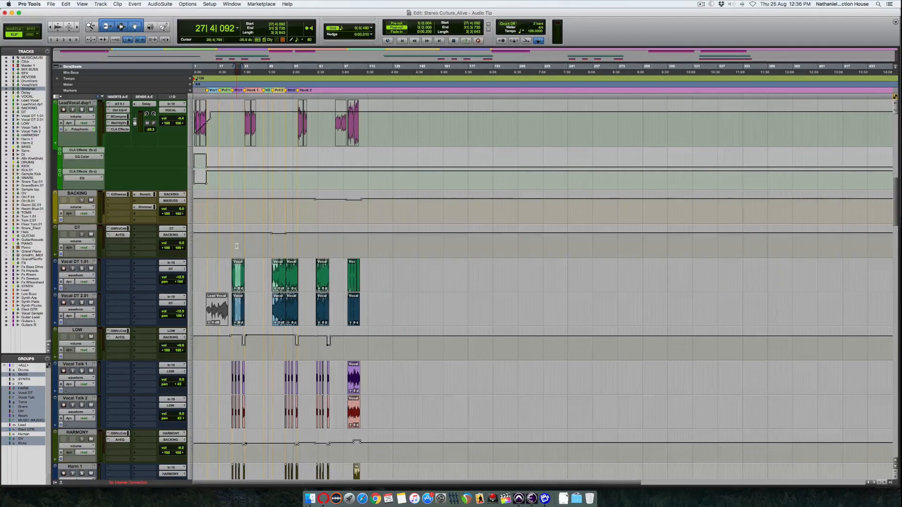
Step: Check the large track height by zoom toggling the selected Build Up 1 passage in and out
key(alt+f)
key(alt+bracketleft)
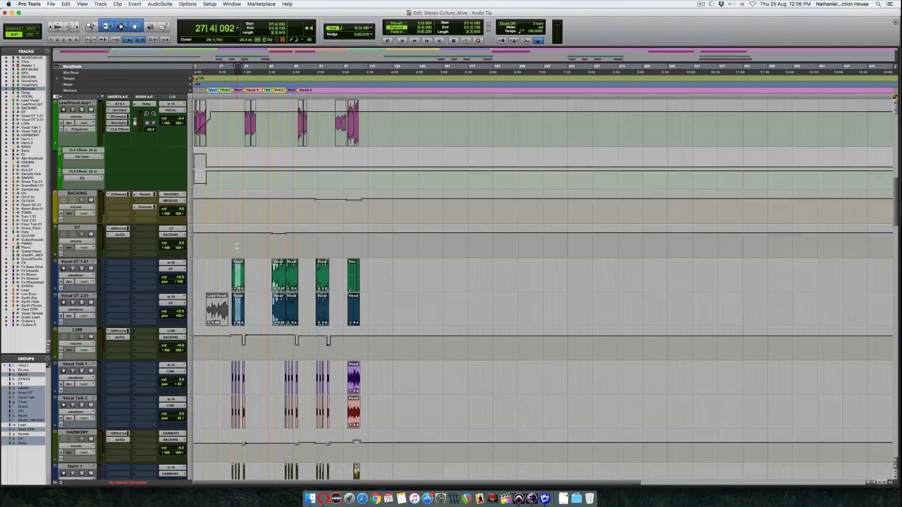
key(alt+f)
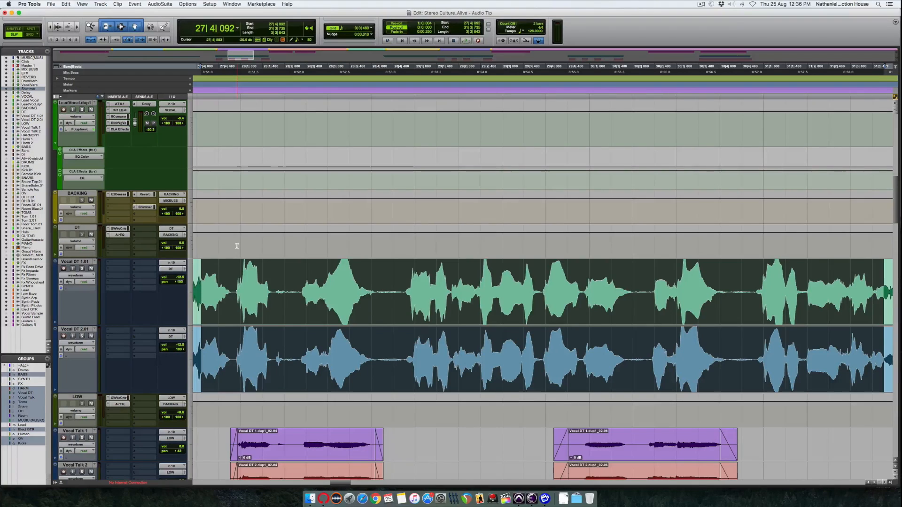
key(alt+bracketleft)
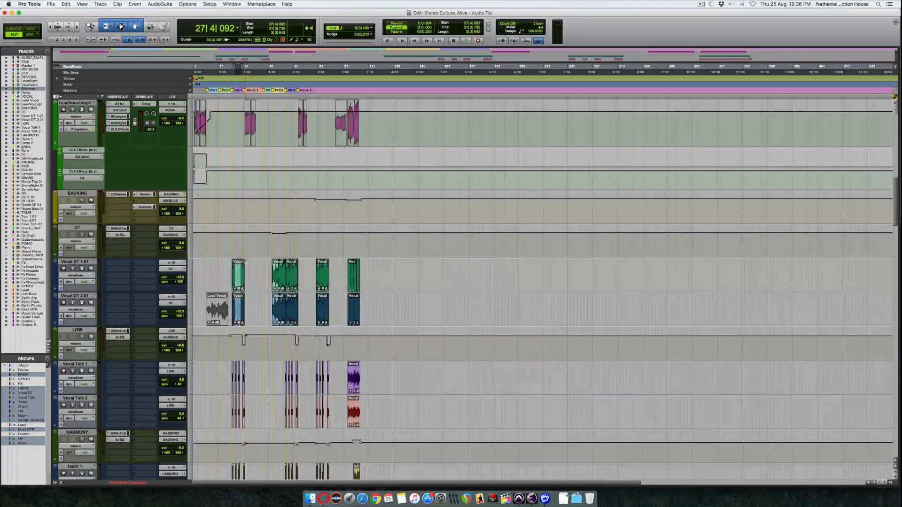
Step: Select a Pre Chorus 2 passage on the Vocal DT tracks and zoom toggle in and out, examining the surrounding tracks
drag(281, 266, 287, 265)
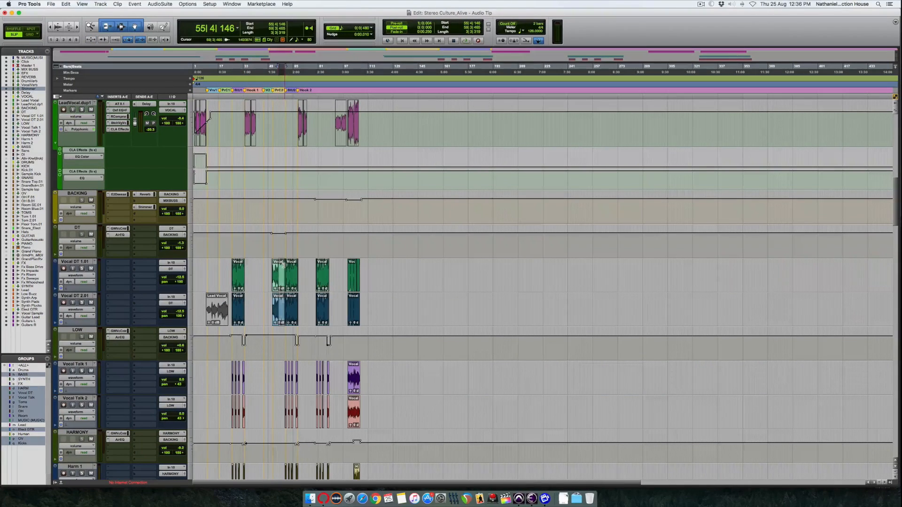
key(alt+f)
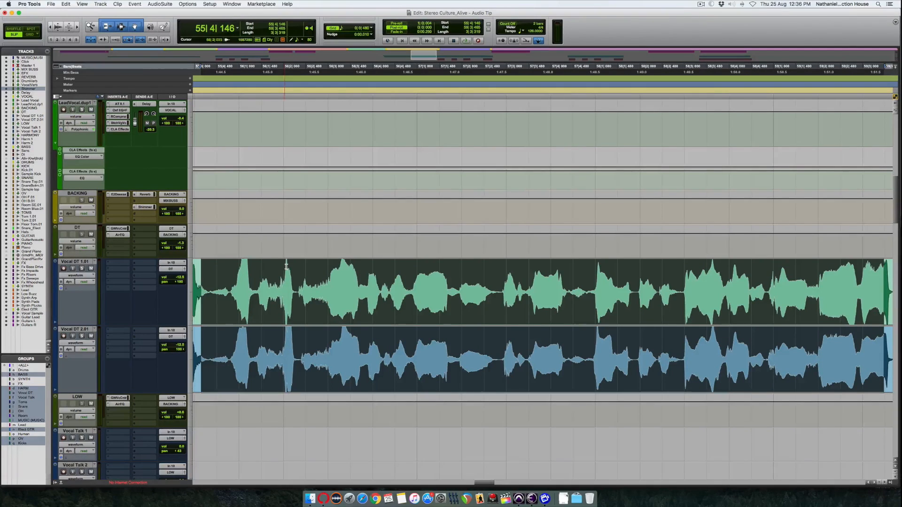
scroll(369, 215, down, 3)
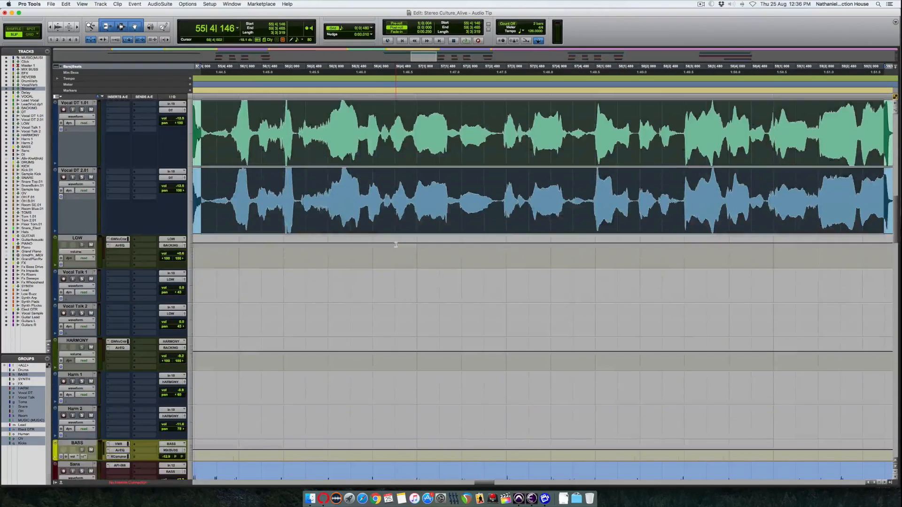
scroll(386, 238, up, 5)
scroll(395, 244, down, 5)
scroll(396, 244, up, 5)
scroll(395, 244, down, 5)
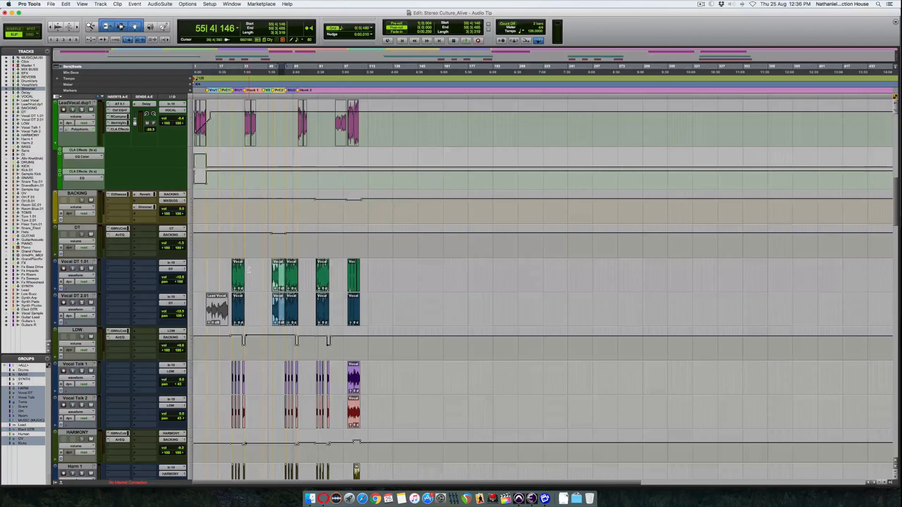
key(e)
key(e)
click(279, 247)
key(e)
key(e)
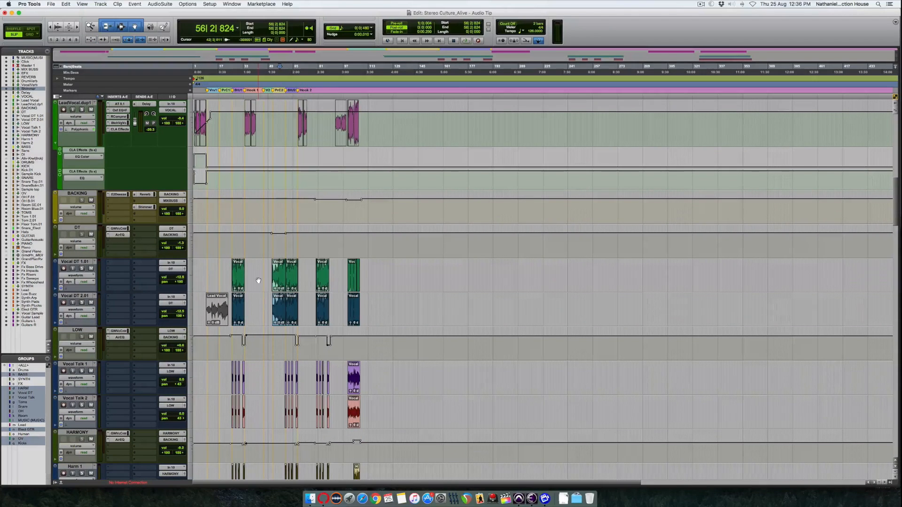
Step: Select the second Hook 1 clip on LeadVocal.dup1 and repeatedly toggle the zoom to it and back to the whole song
scroll(245, 140, up, 1)
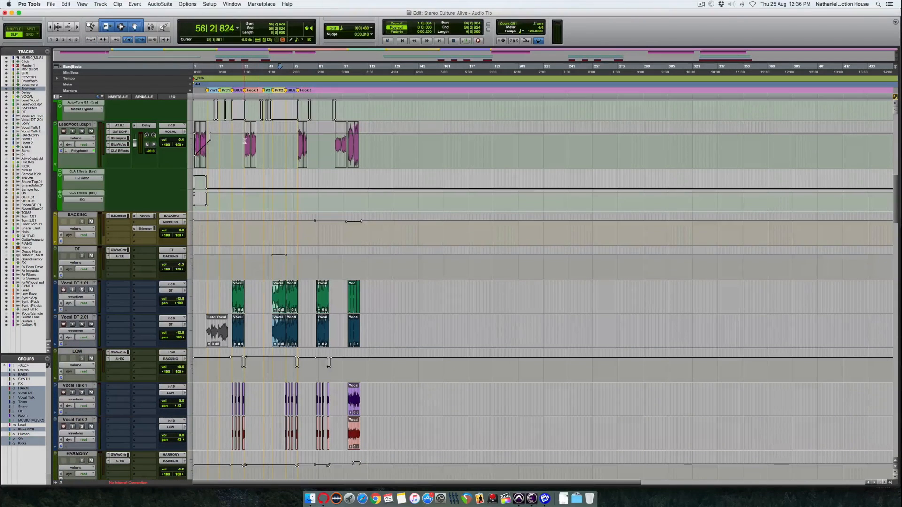
drag(251, 141, 256, 142)
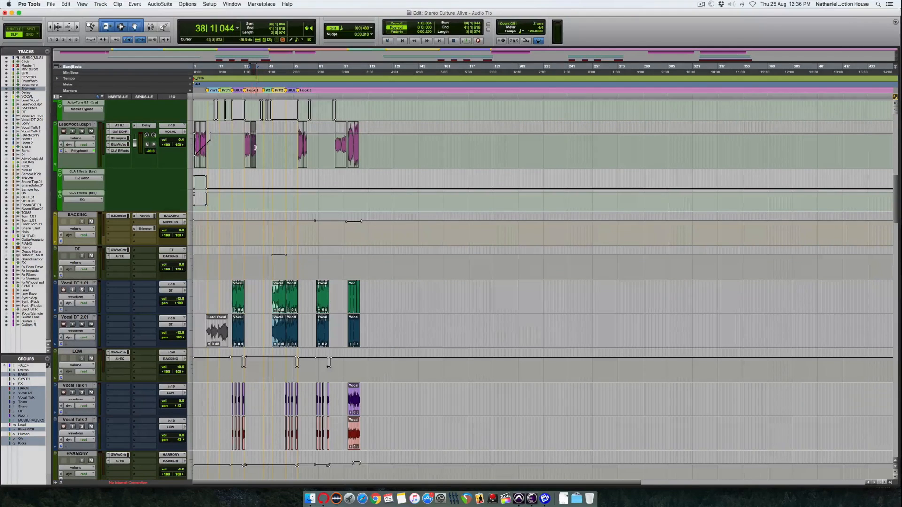
key(ctrl+e)
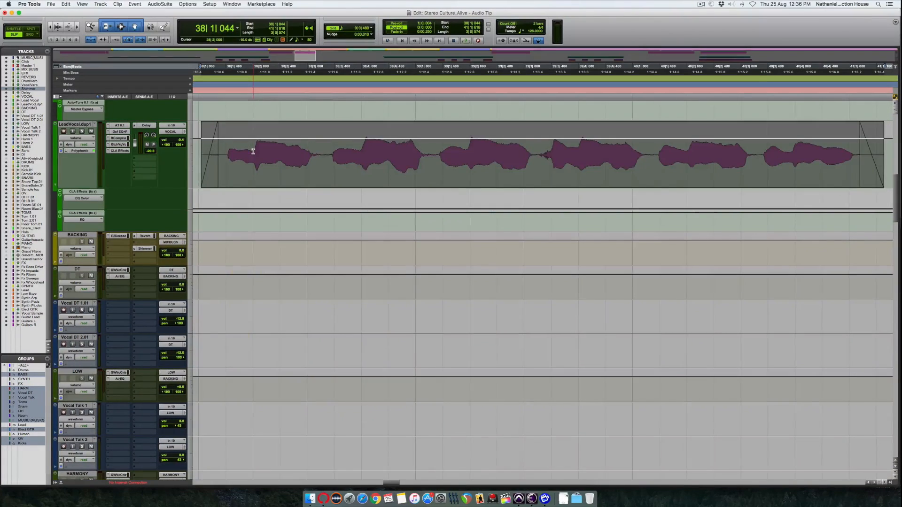
key(ctrl+e)
key(ctrl+e)
key(ctrl+e)
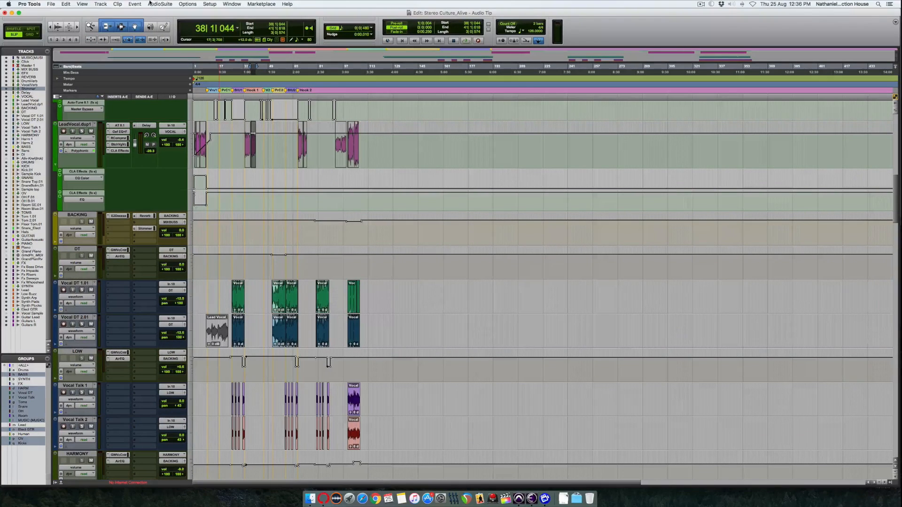
Step: In the Mixing preferences, set the default EQ to Oxford EQ+Filters and the default dynamics to Virtual Mix Rack
click(209, 3)
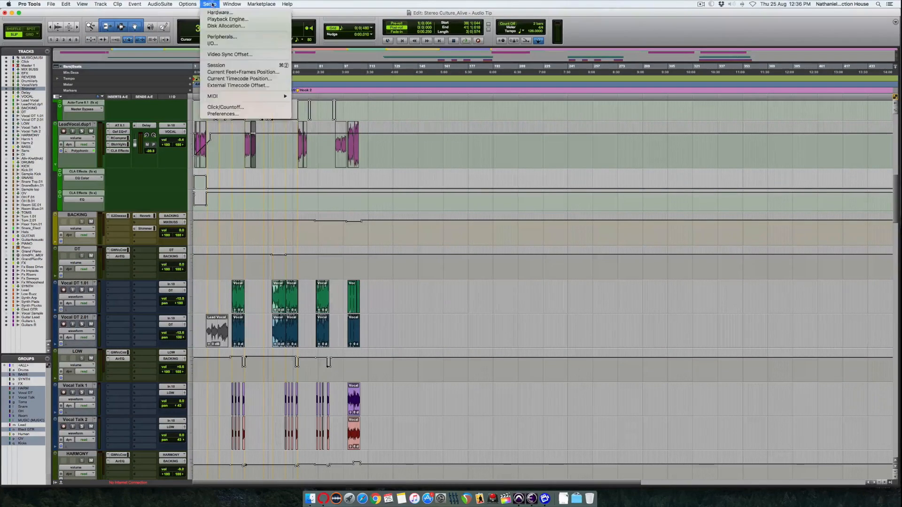
click(256, 115)
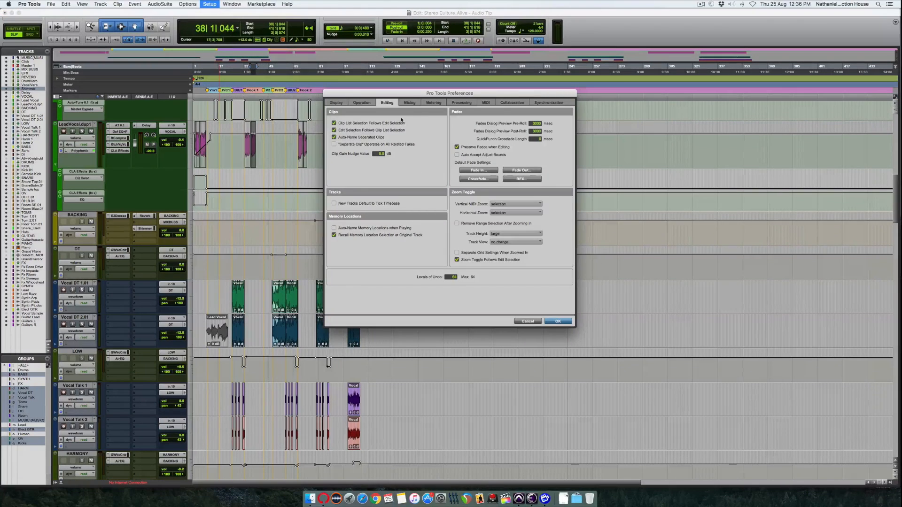
click(414, 102)
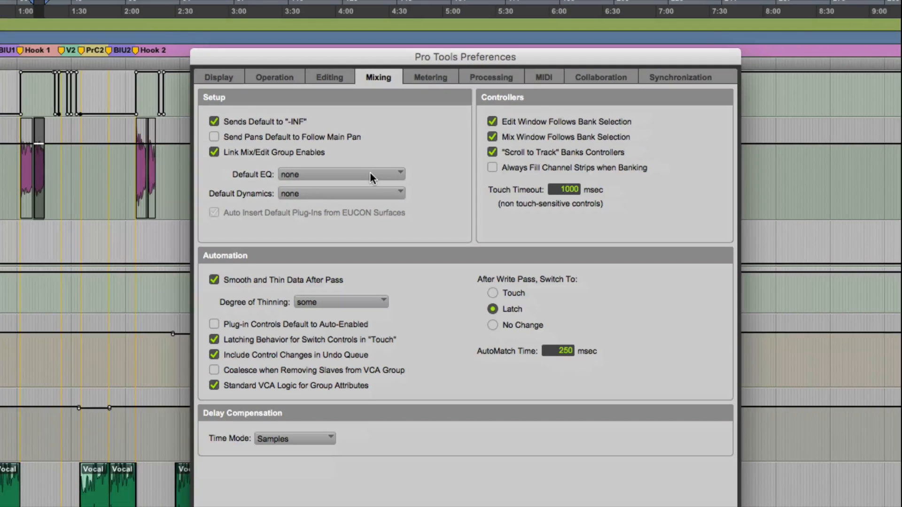
click(370, 173)
mouse_move(328, 205)
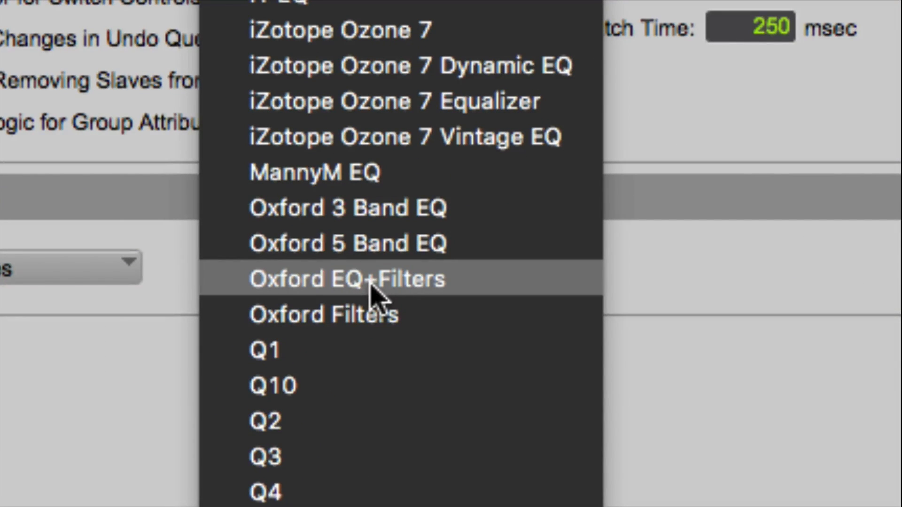
click(371, 287)
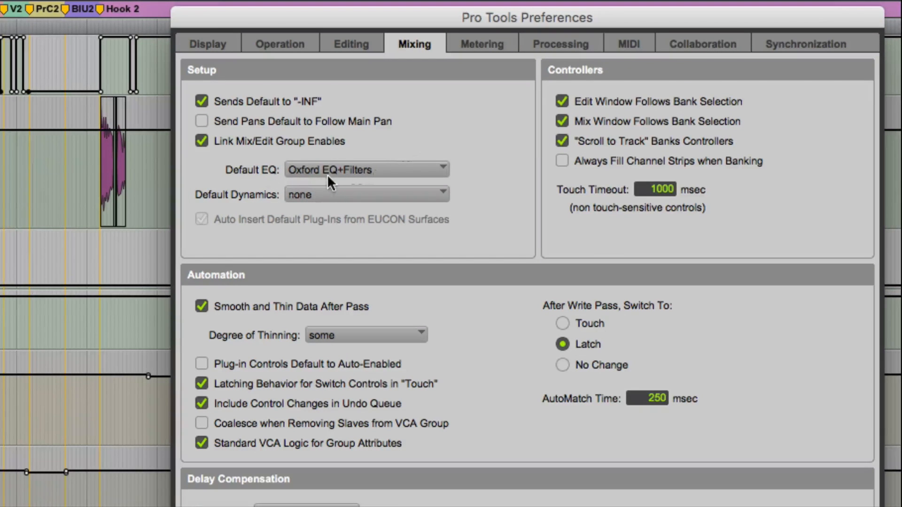
click(303, 195)
mouse_move(334, 235)
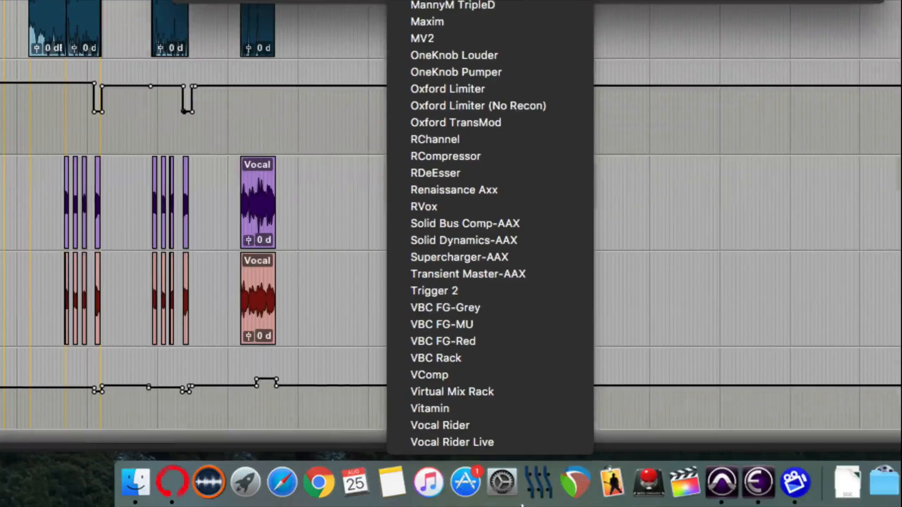
click(478, 392)
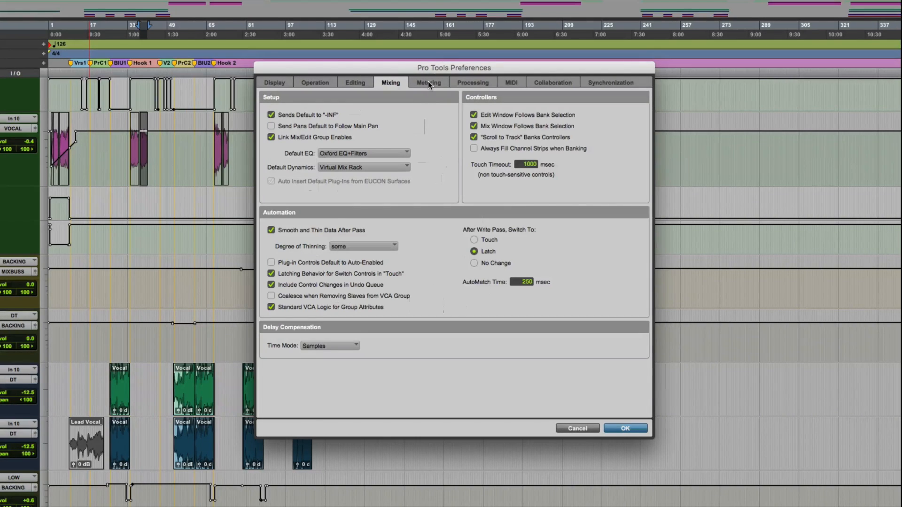
Step: In the Processing preferences, switch Automatically Copy Files on Import on and back off
click(473, 83)
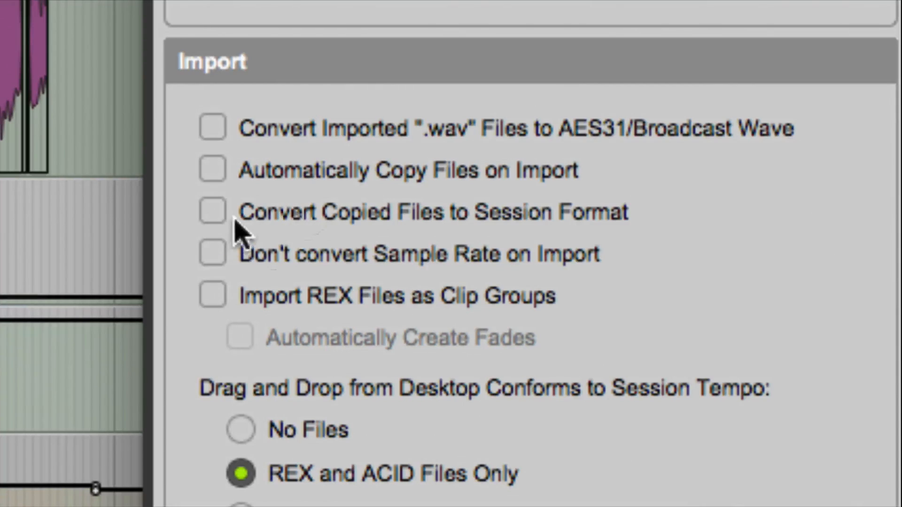
click(215, 172)
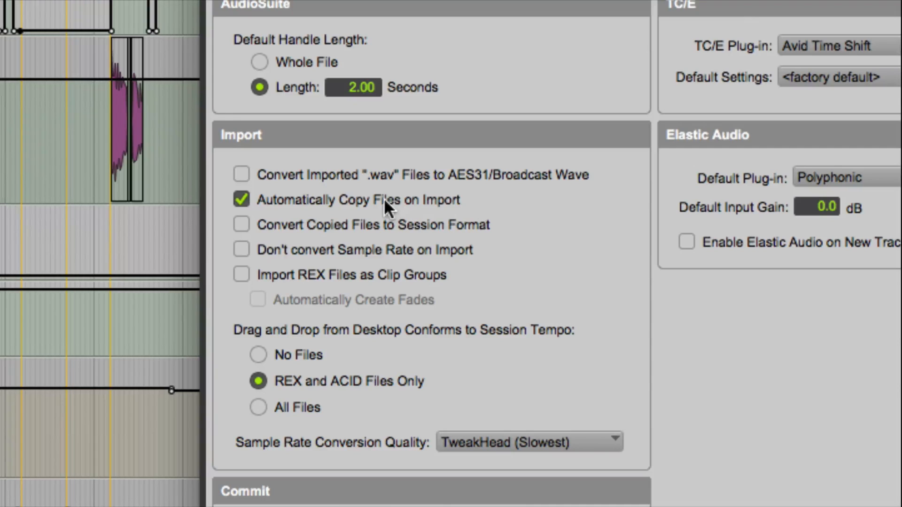
click(419, 198)
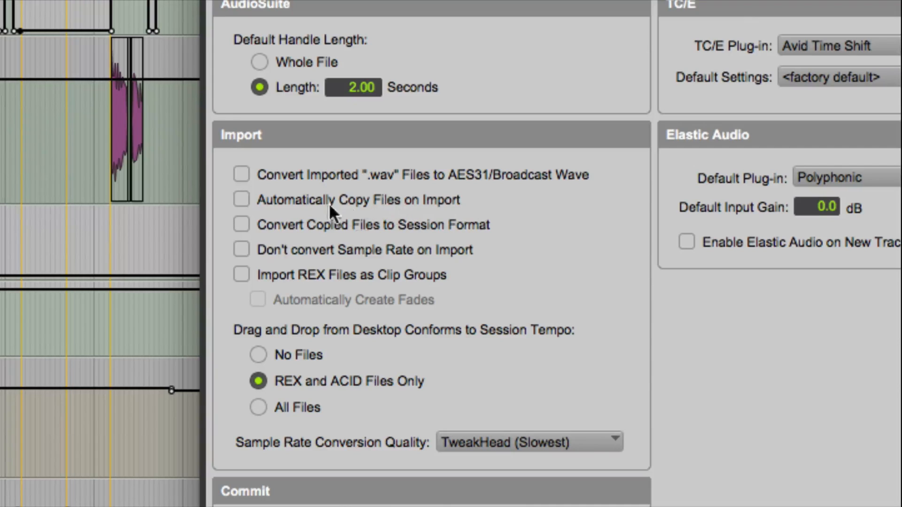
Step: In the Processing preferences, toggle Automatically Copy Files on Import several times and leave it enabled
click(356, 200)
click(357, 199)
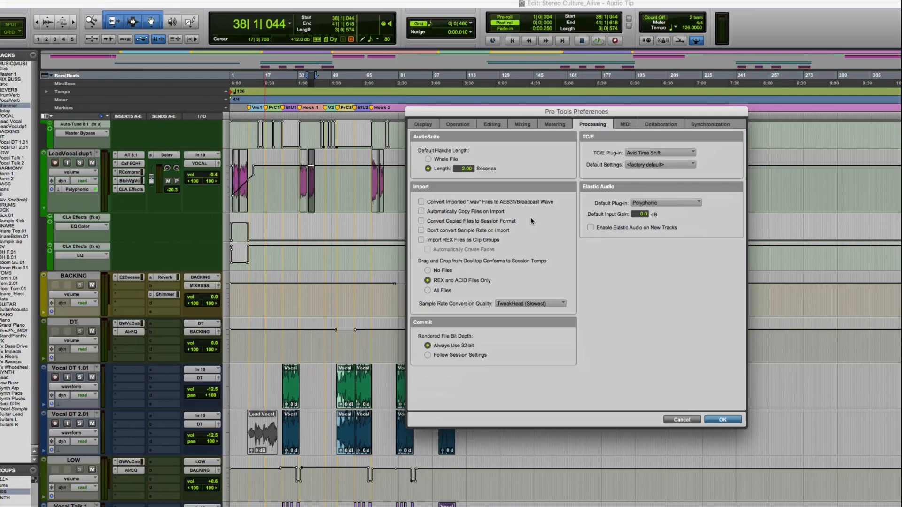
click(481, 211)
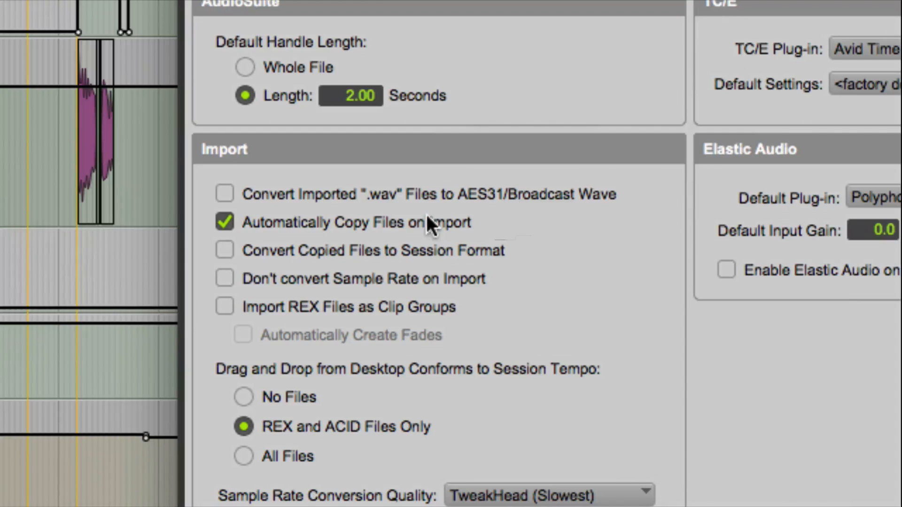
click(431, 228)
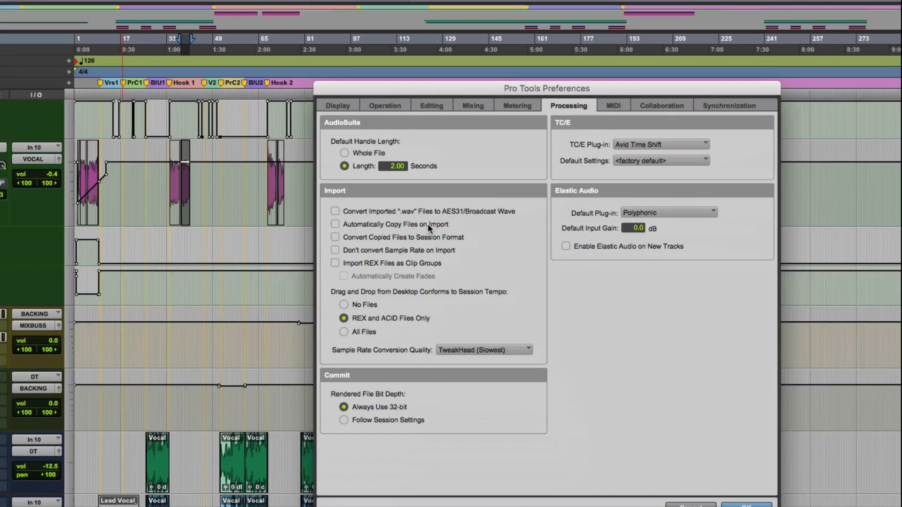
click(429, 225)
Step: In the MIDI preferences, switch Automatically Create Click Track in New Sessions off and back on
click(614, 106)
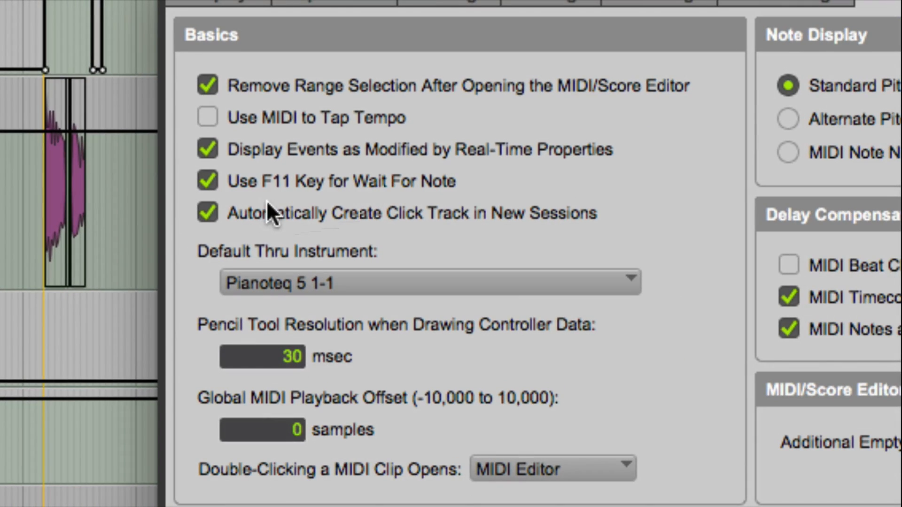
click(294, 215)
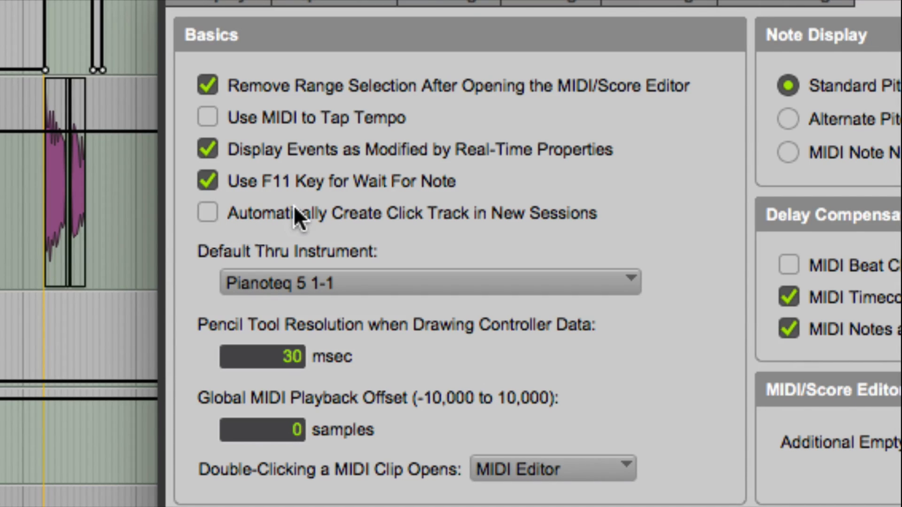
click(294, 215)
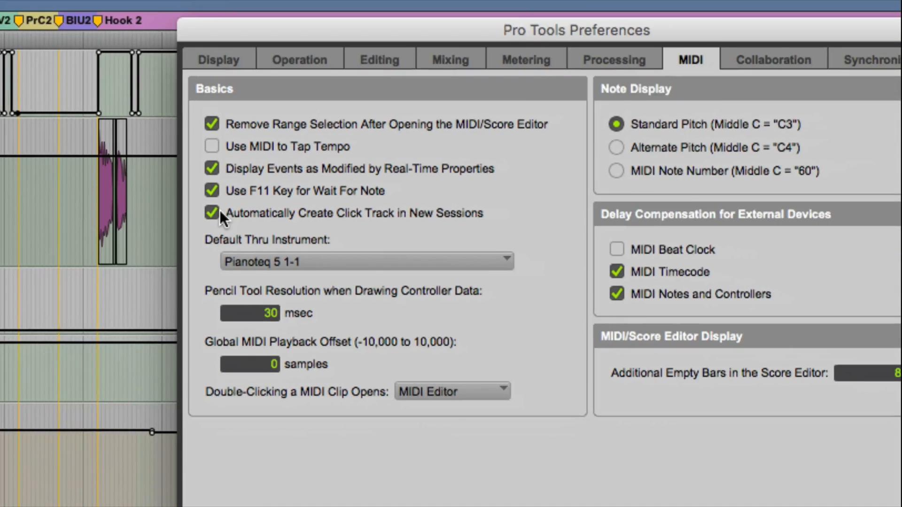
Step: Set the Default Thru Instrument to Follows First Selected MIDI Track and apply the preferences
click(415, 283)
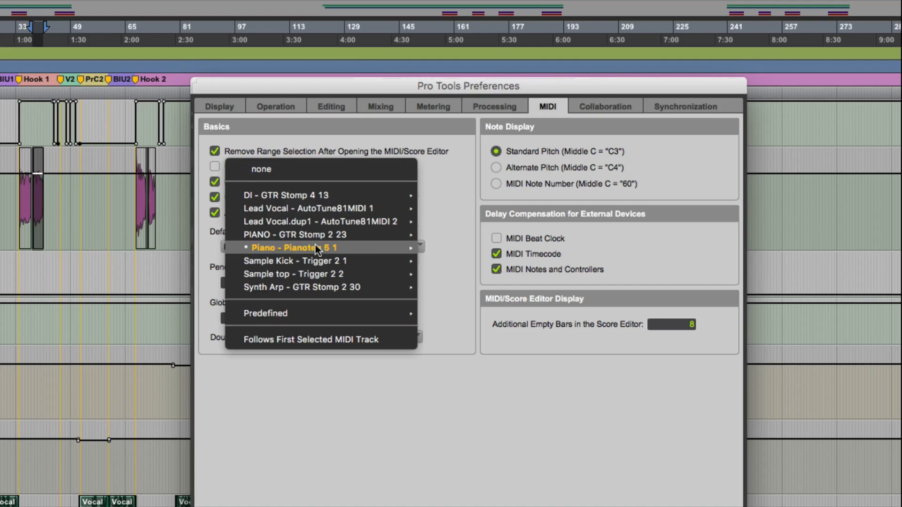
mouse_move(315, 247)
click(436, 247)
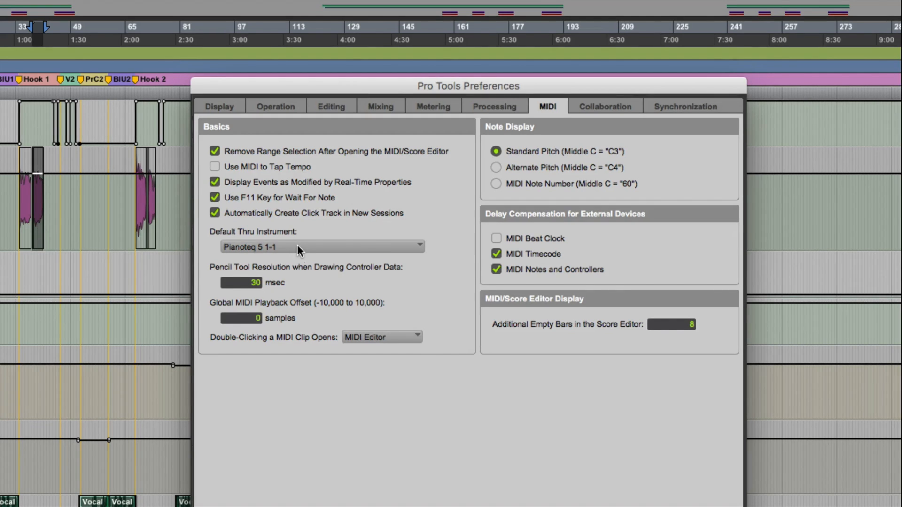
click(298, 248)
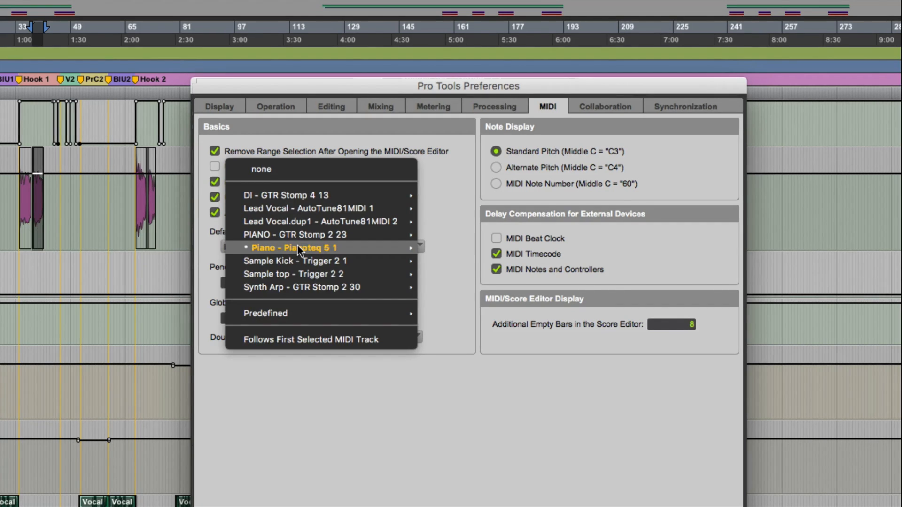
mouse_move(303, 256)
mouse_move(323, 235)
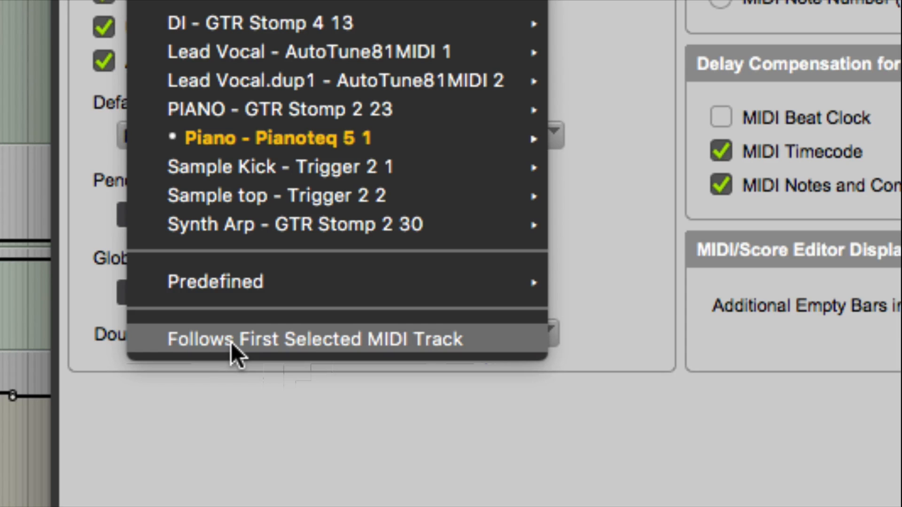
click(339, 341)
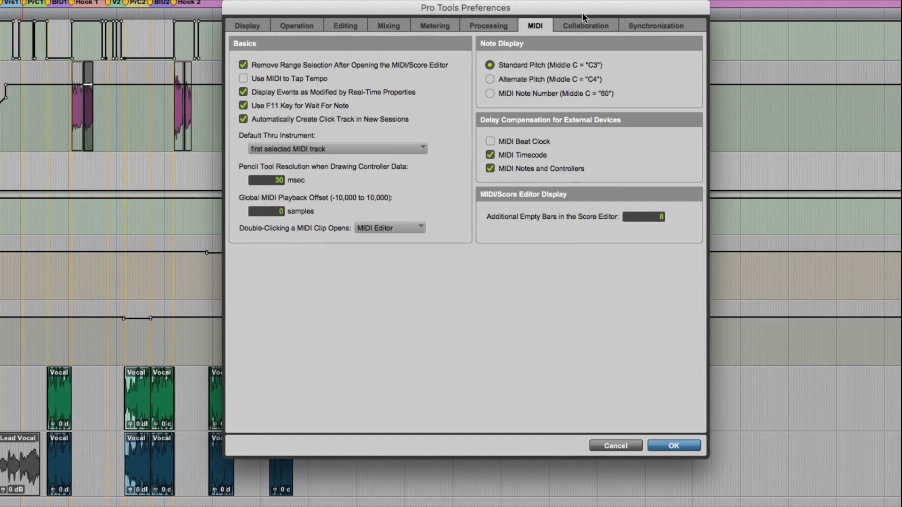
click(316, 146)
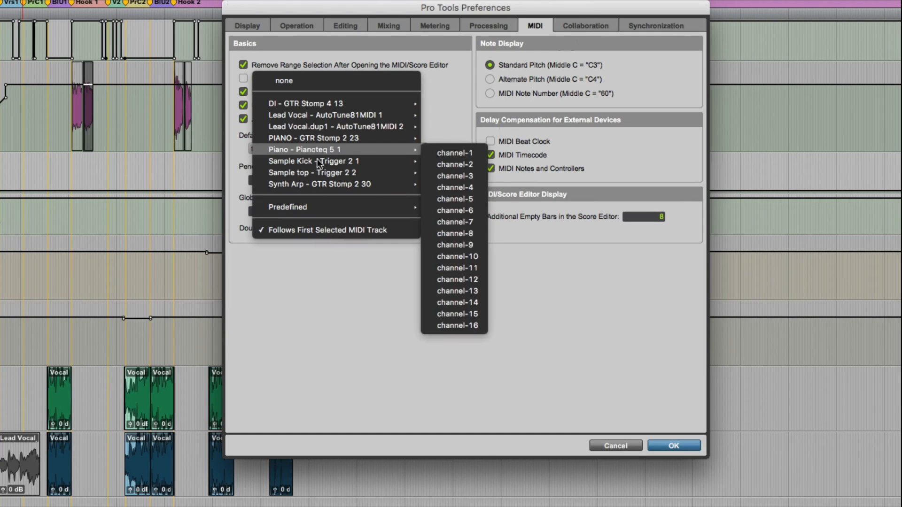
click(358, 255)
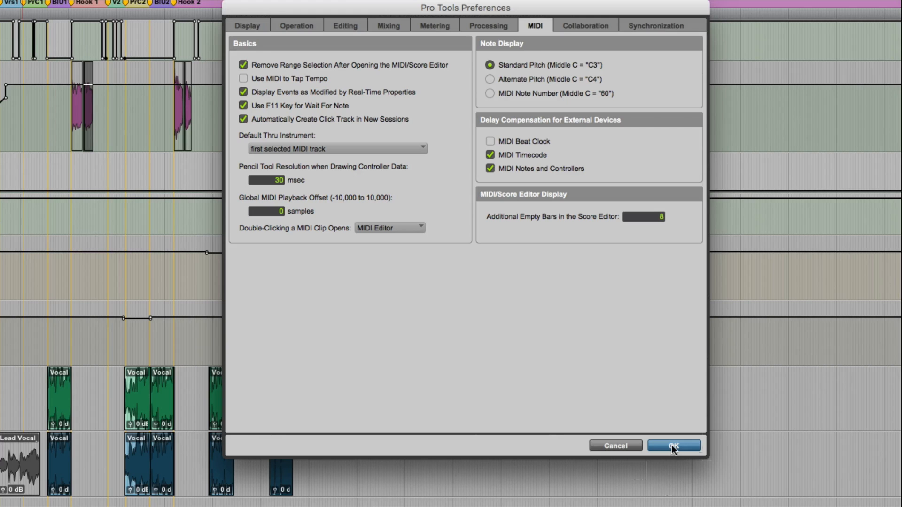
click(673, 446)
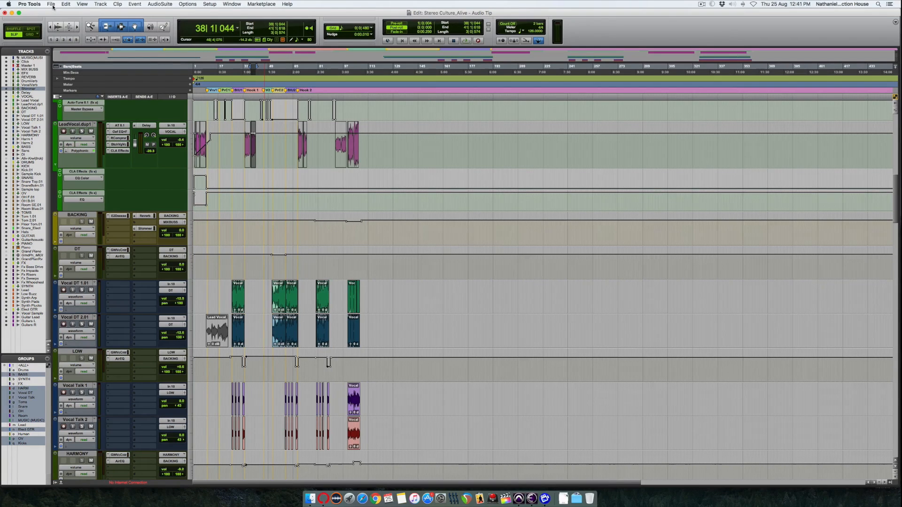
click(52, 4)
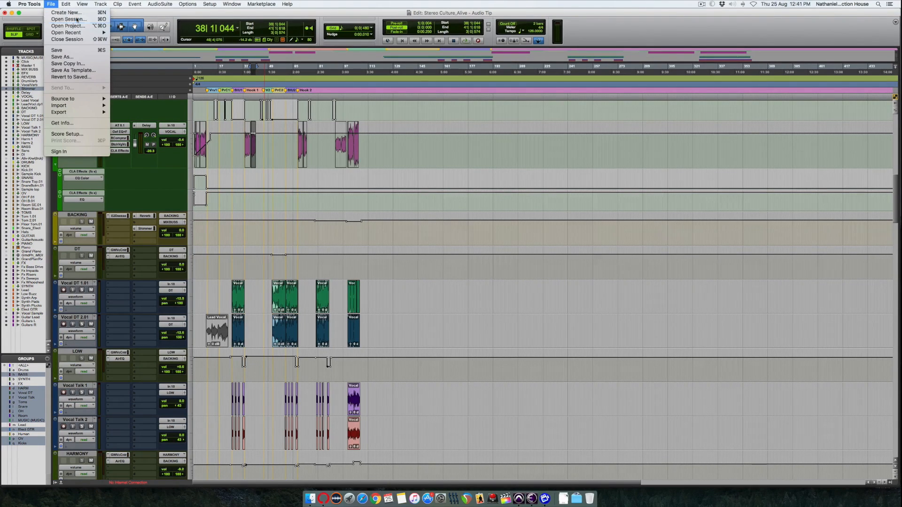
click(76, 19)
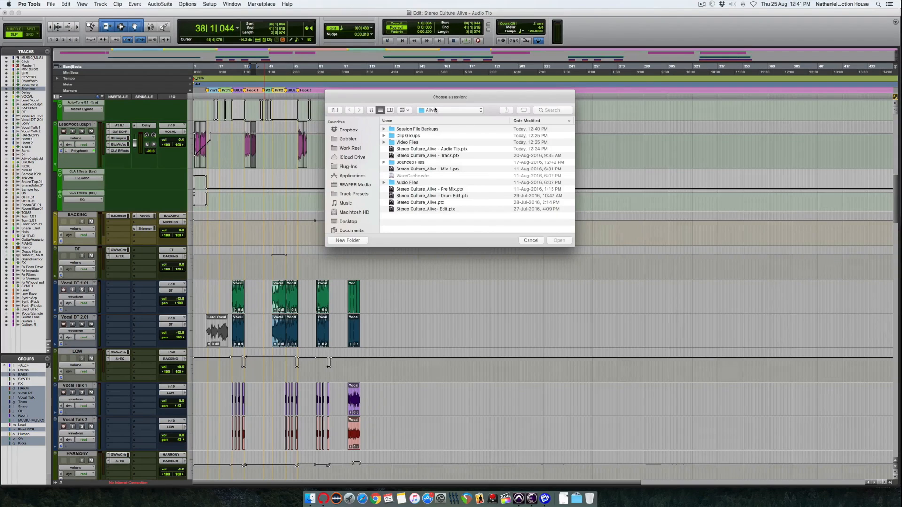
scroll(349, 208, down, 5)
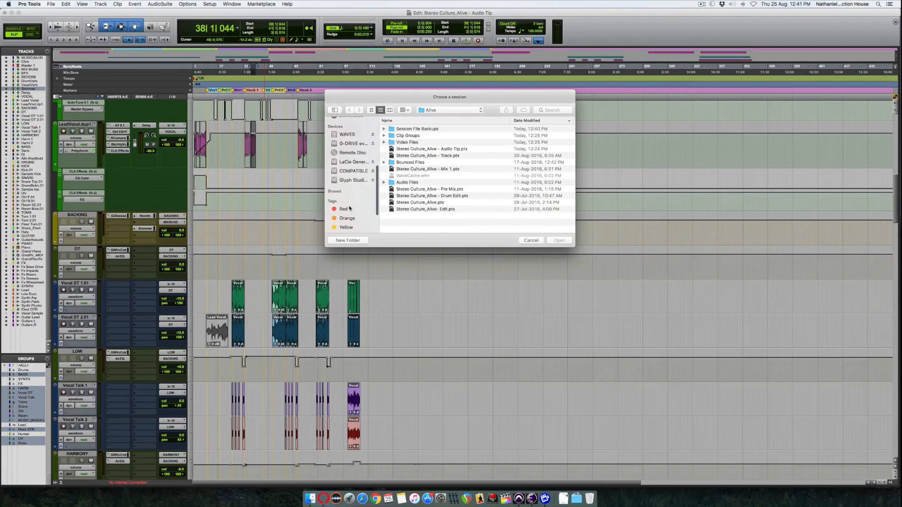
click(355, 180)
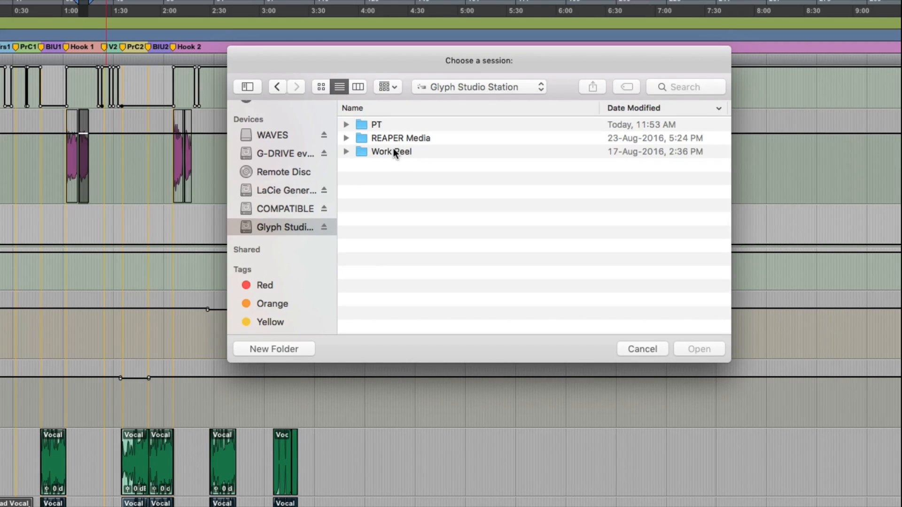
double_click(377, 124)
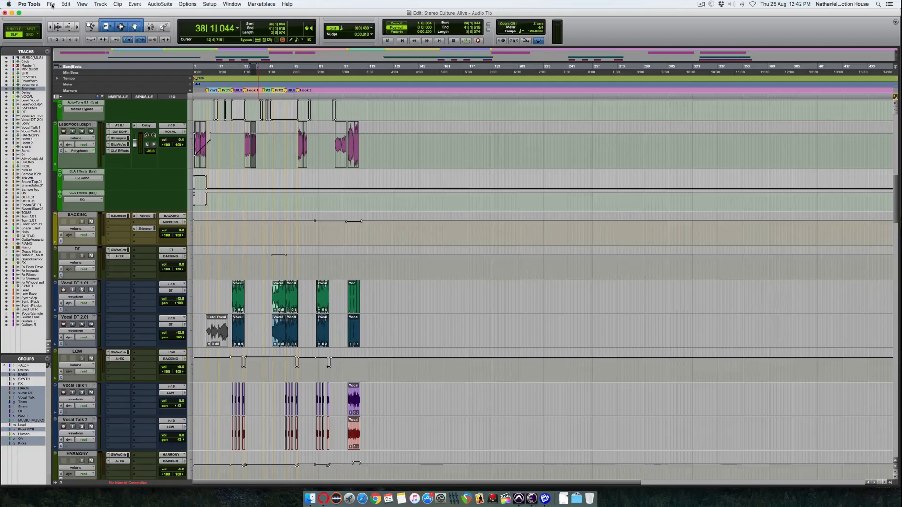
Step: Start creating a new file and set its type to Session (local) instead of a sign-in project
click(51, 5)
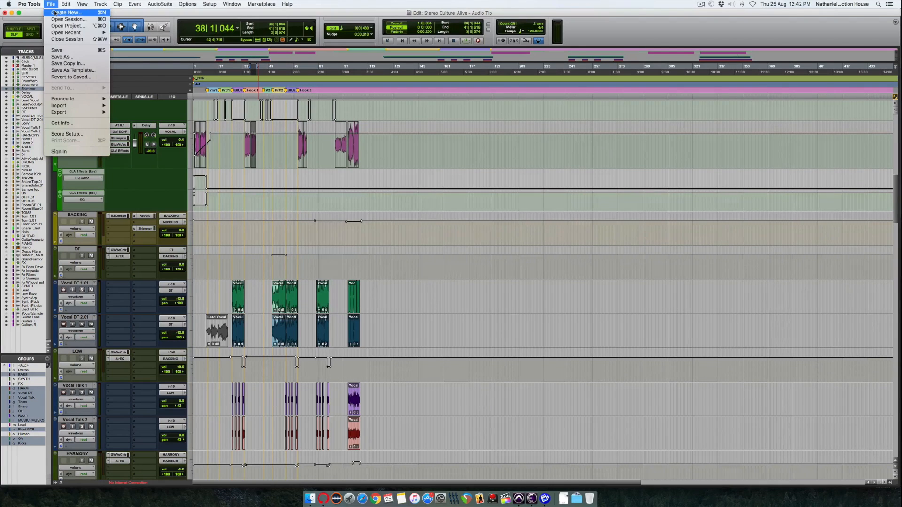
click(55, 12)
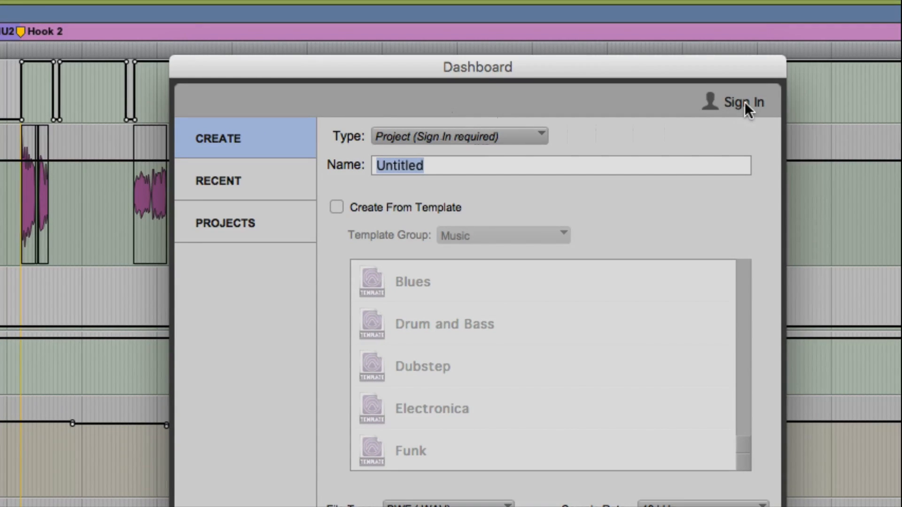
click(516, 138)
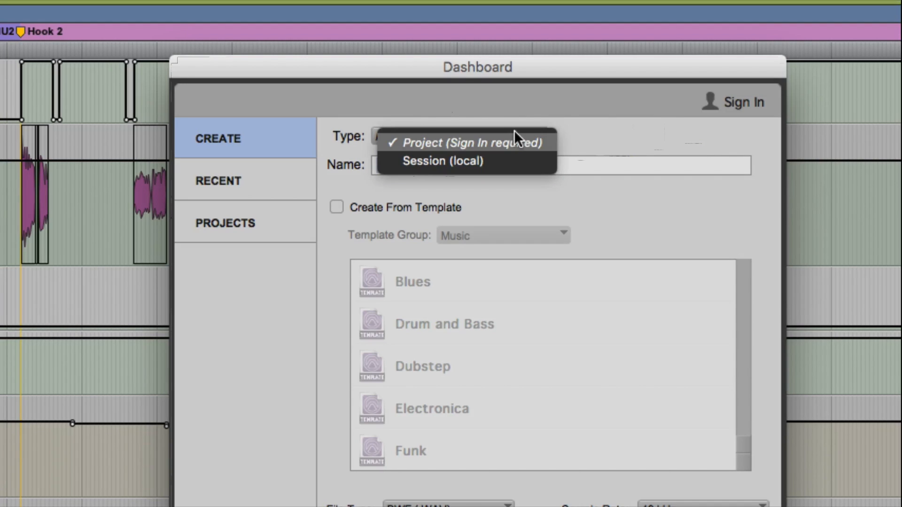
click(636, 123)
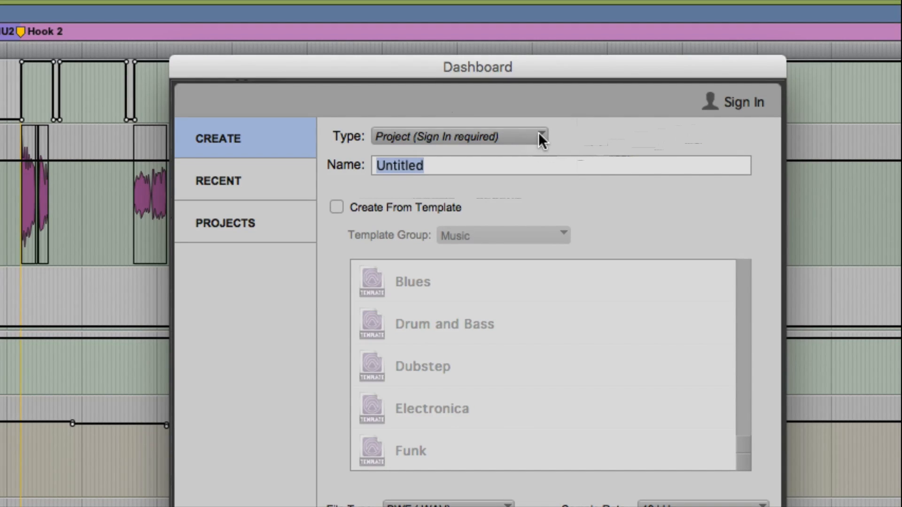
click(507, 135)
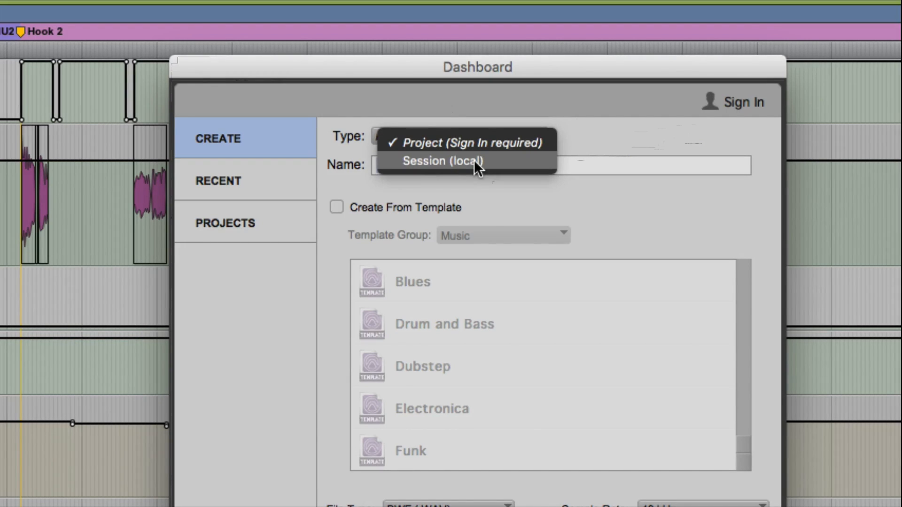
click(474, 160)
click(410, 139)
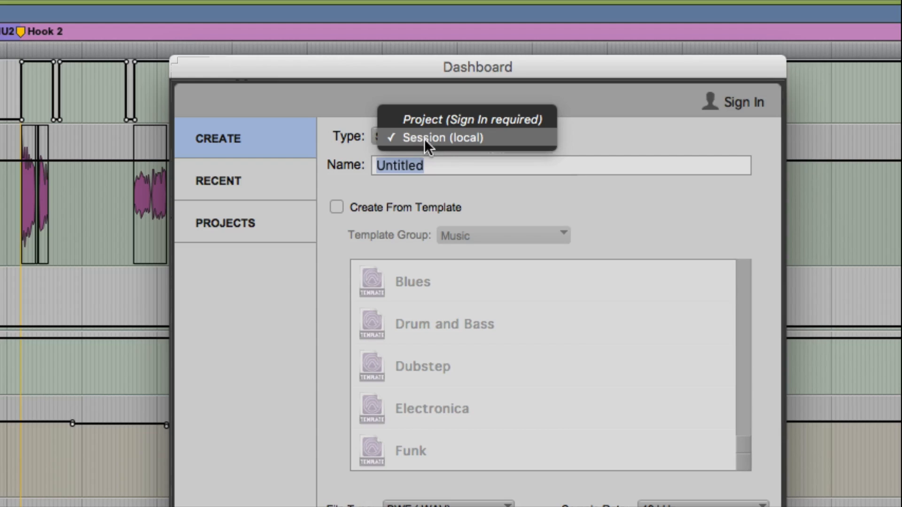
click(445, 137)
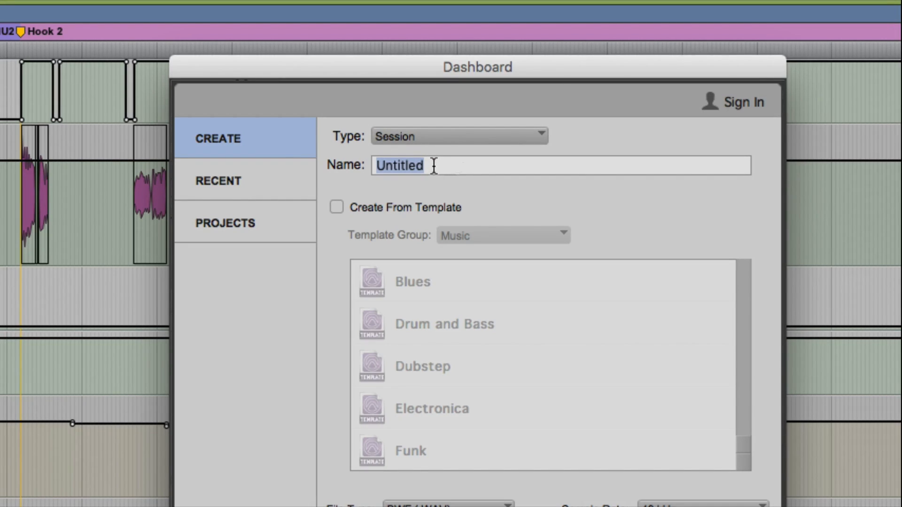
click(407, 139)
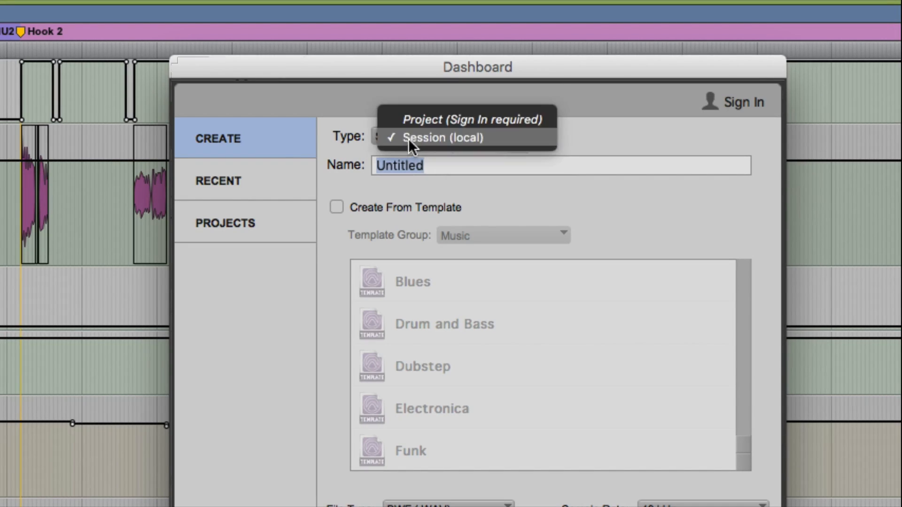
click(345, 144)
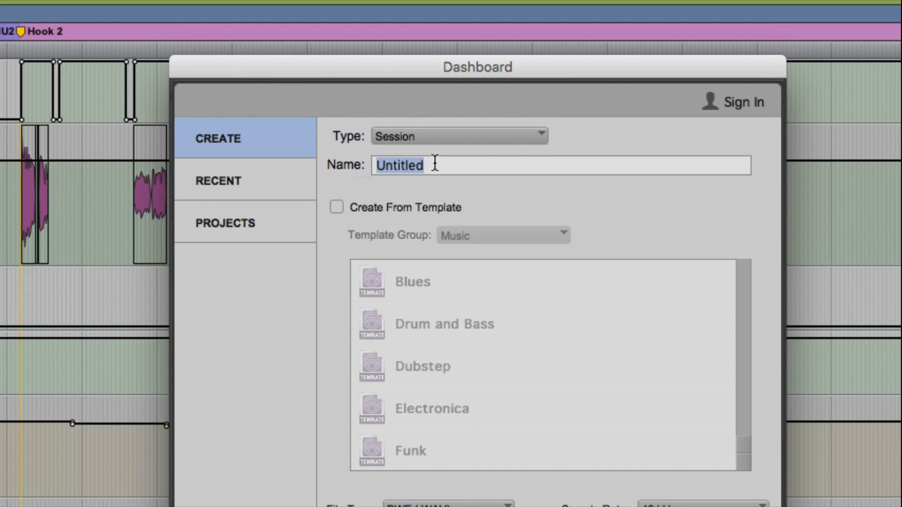
Step: Name the new session "PT - Opus Live Concert"
text(PT -)
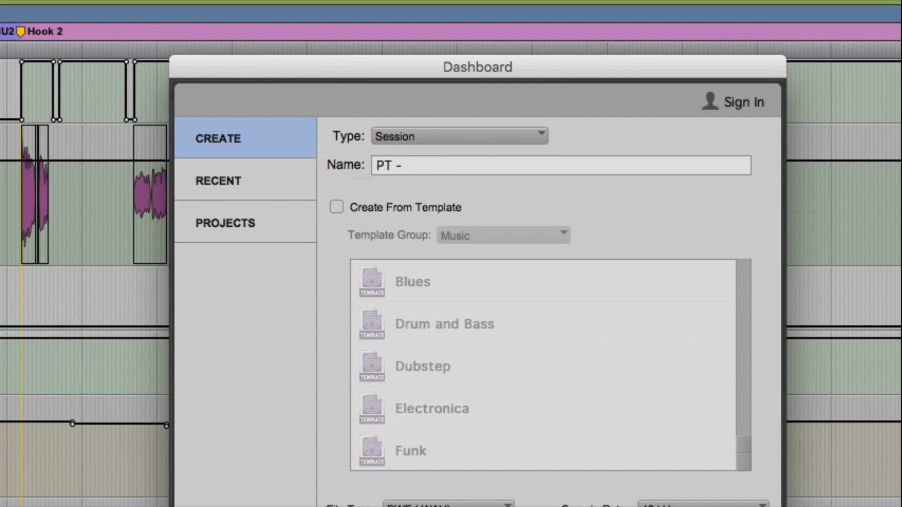
text( Opus Live Concer)
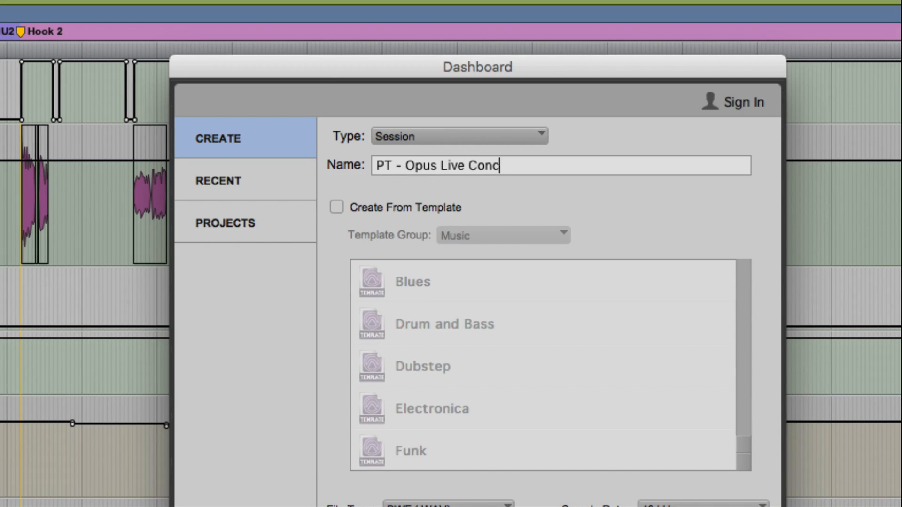
text(t)
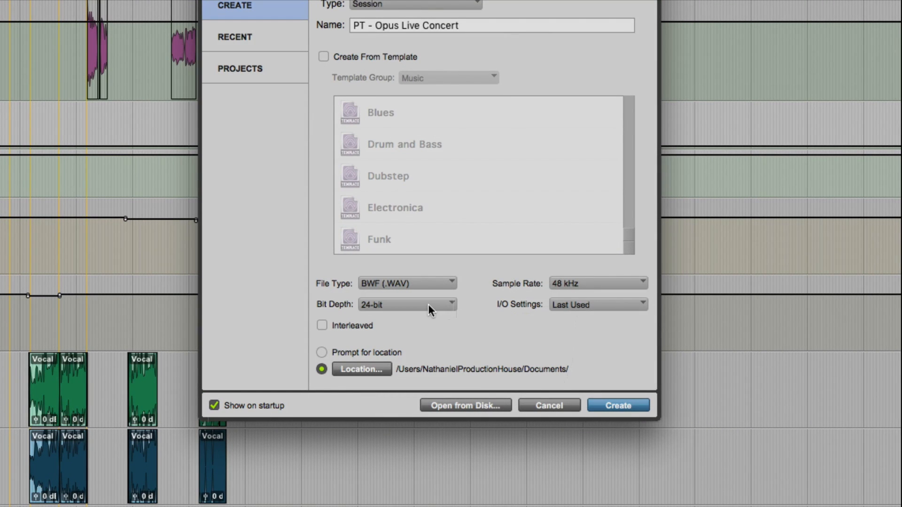
Step: Set the new session's save location to the PT folder on the Glyph Studio Station drive
click(376, 370)
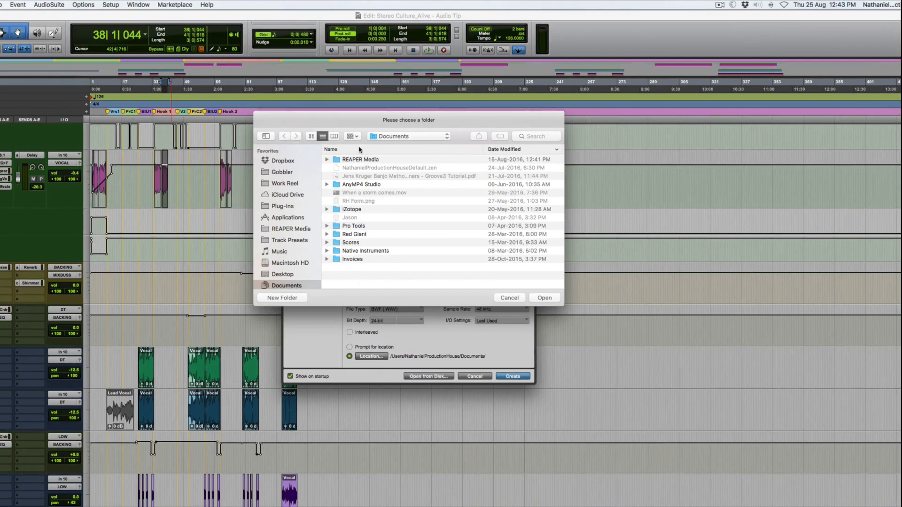
scroll(297, 238, down, 3)
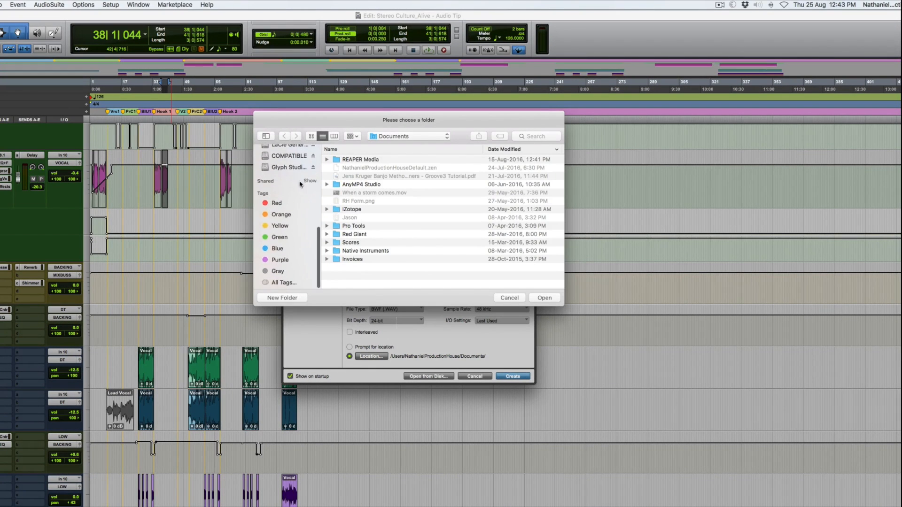
click(289, 168)
double_click(350, 159)
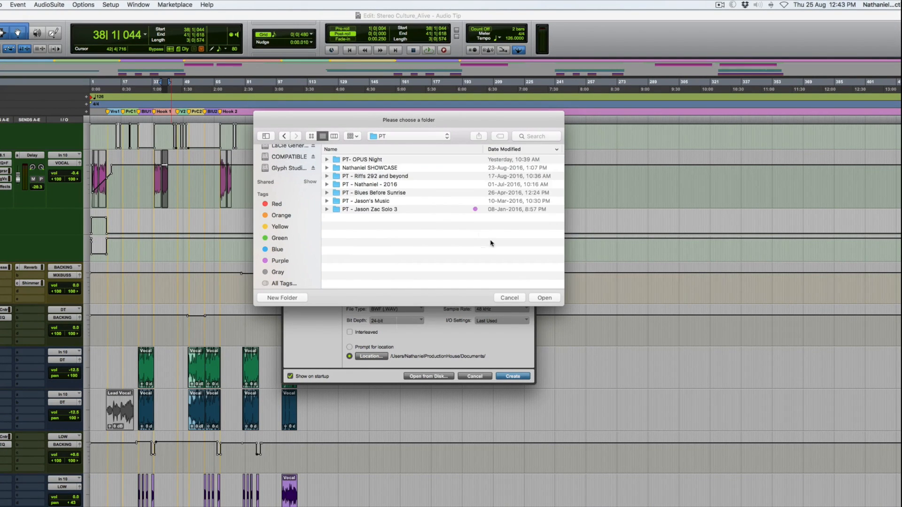
click(543, 298)
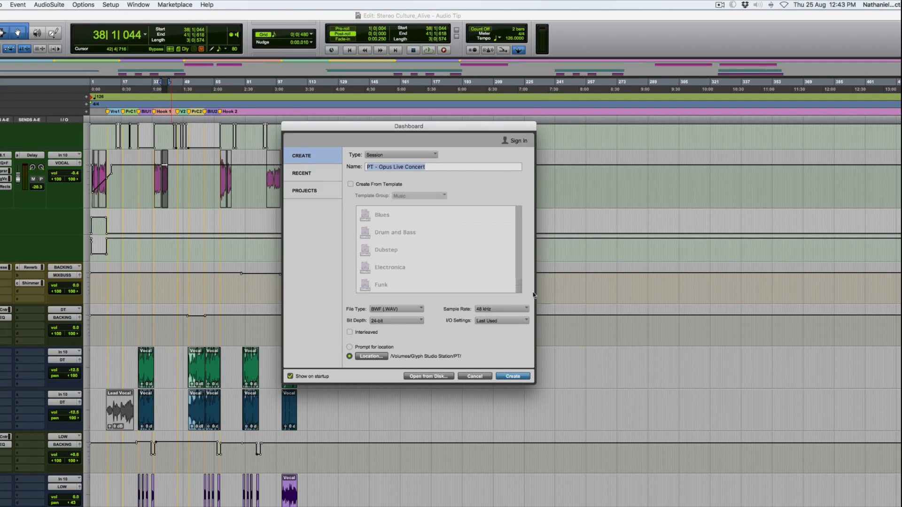
Step: Create the PT - Opus Live Concert session, saving the changes to the currently open session
click(513, 376)
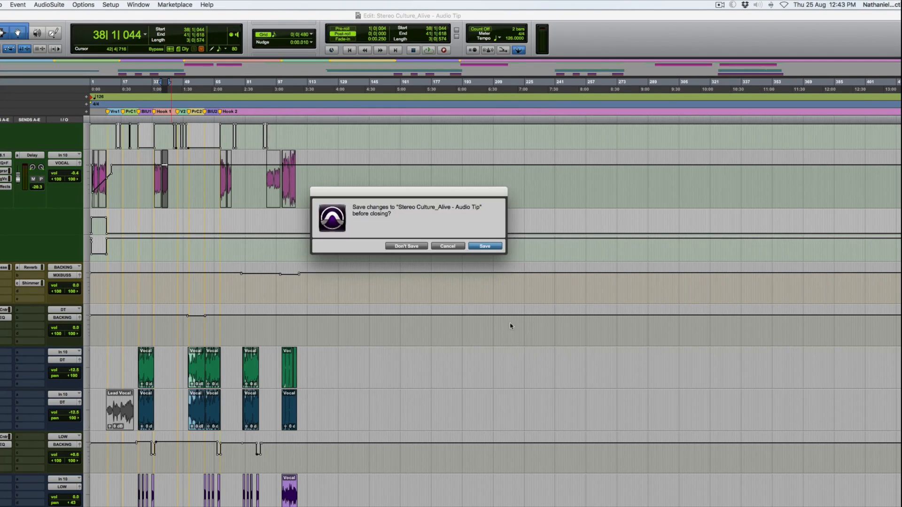
click(484, 246)
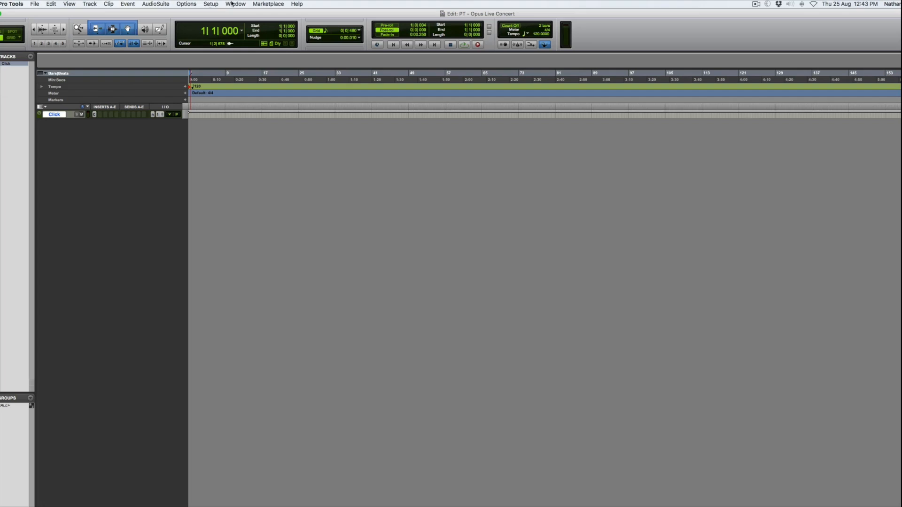
Step: Open the I/O Setup and examine the list of bus paths carried over into the new session
click(211, 4)
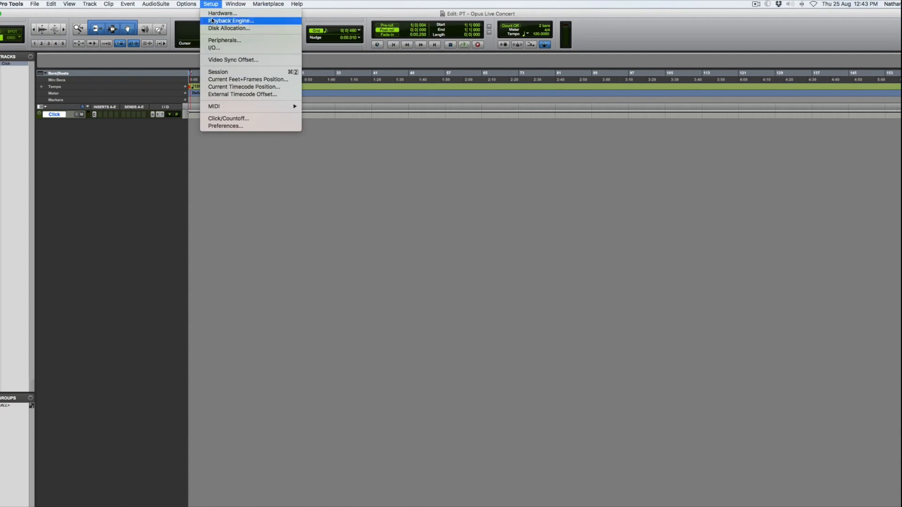
click(215, 48)
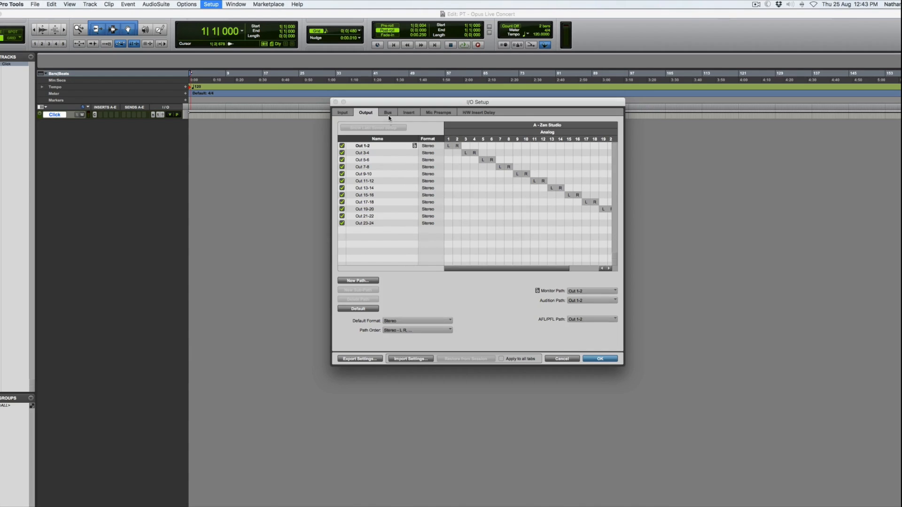
click(387, 113)
scroll(399, 225, down, 5)
scroll(376, 237, down, 2)
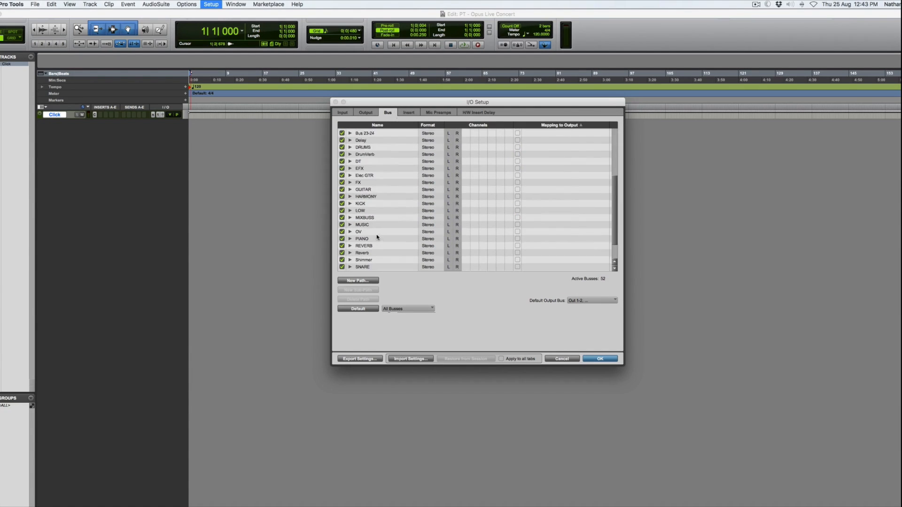
scroll(377, 237, up, 5)
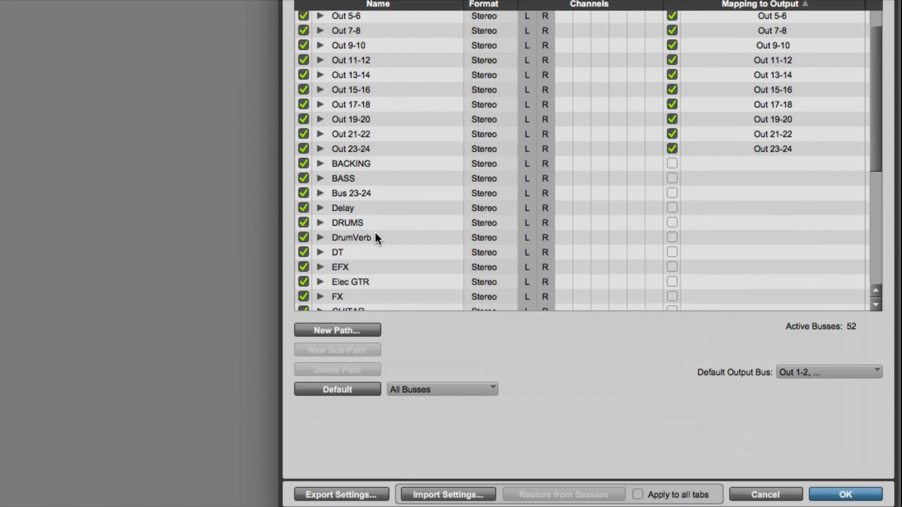
scroll(376, 237, down, 3)
scroll(374, 233, down, 4)
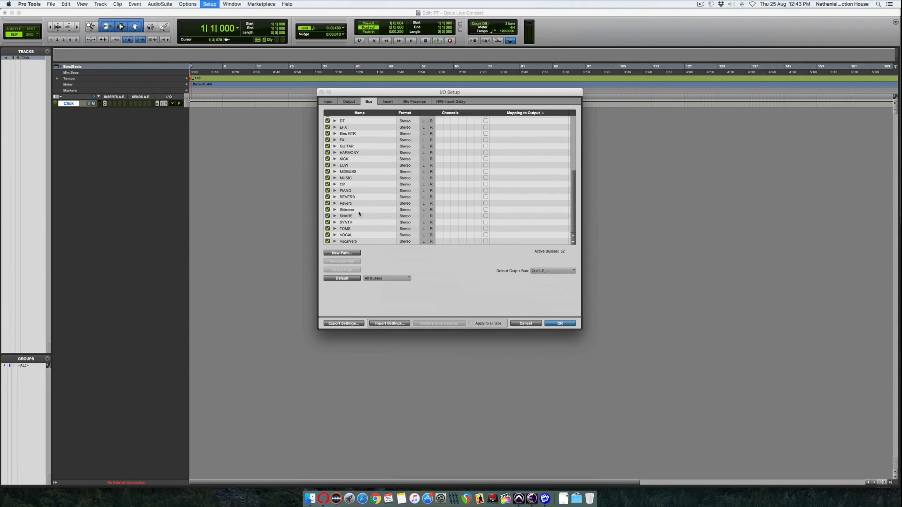
scroll(359, 214, up, 10)
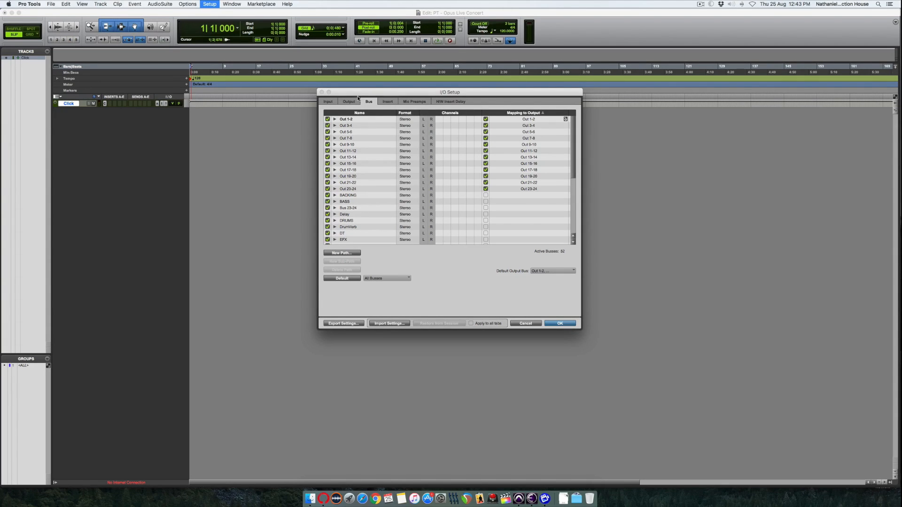
Step: Delete all input paths in the I/O Setup
click(327, 102)
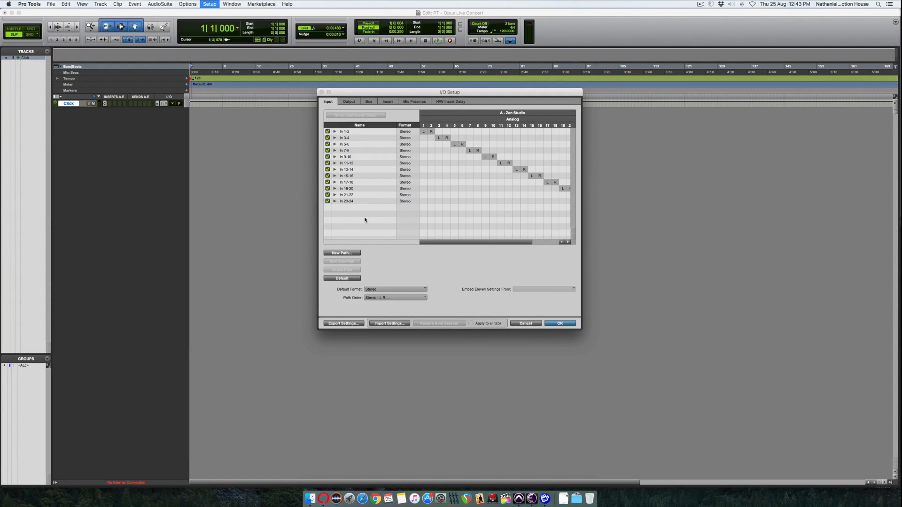
key(super+a)
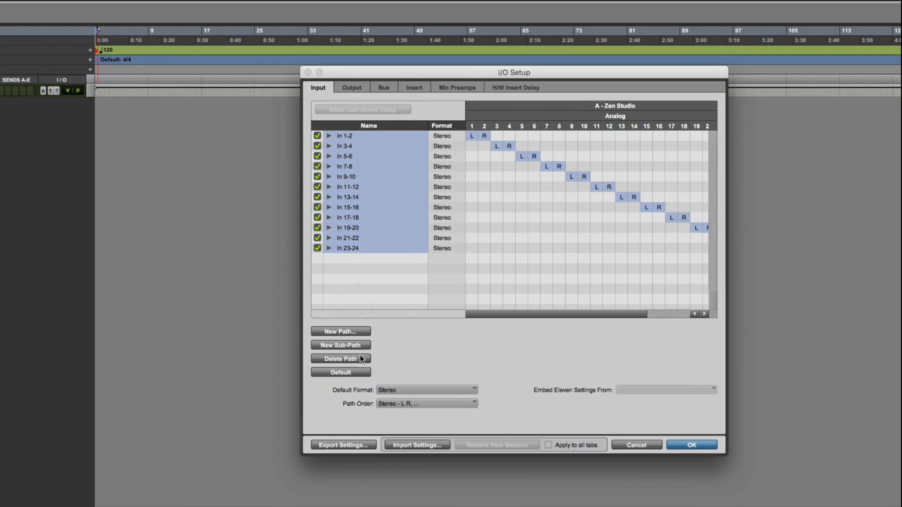
click(353, 269)
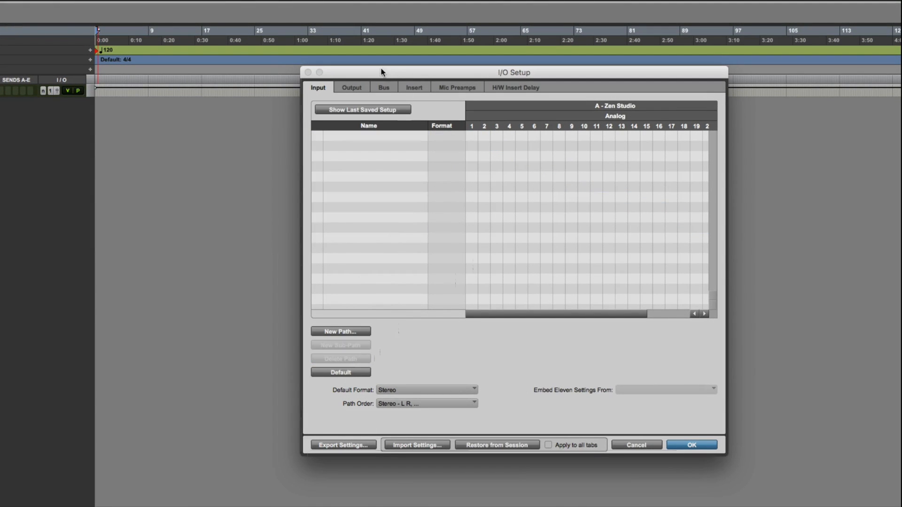
Step: Delete all output paths in the I/O Setup and confirm the removal
click(357, 88)
key(super+a)
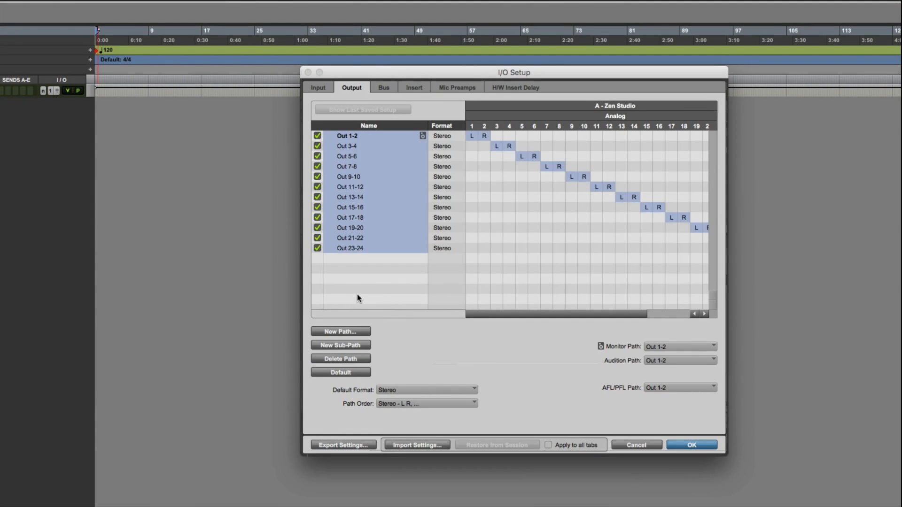
click(341, 359)
click(601, 245)
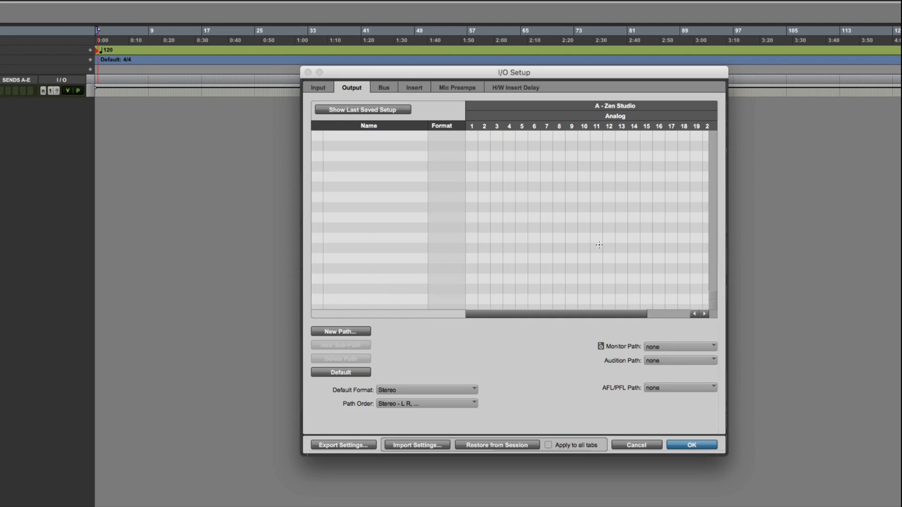
Step: Delete all bus paths in the I/O Setup and confirm the removal
click(391, 88)
key(super+a)
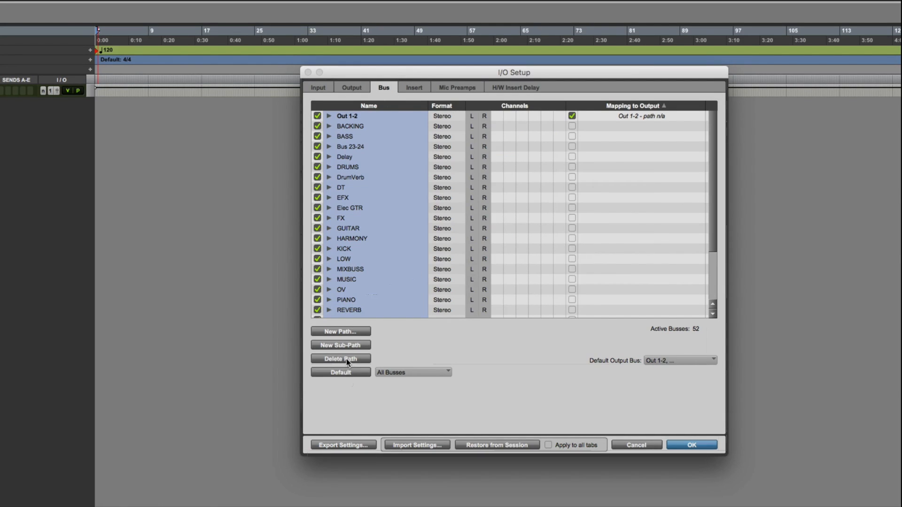
click(345, 359)
click(601, 247)
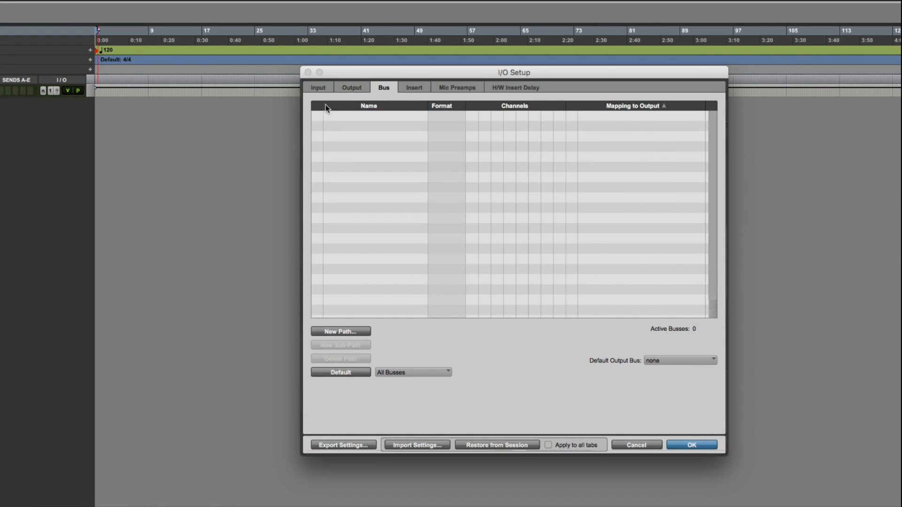
Step: Recreate the default paths for the inputs, outputs and busses in the I/O Setup
click(315, 87)
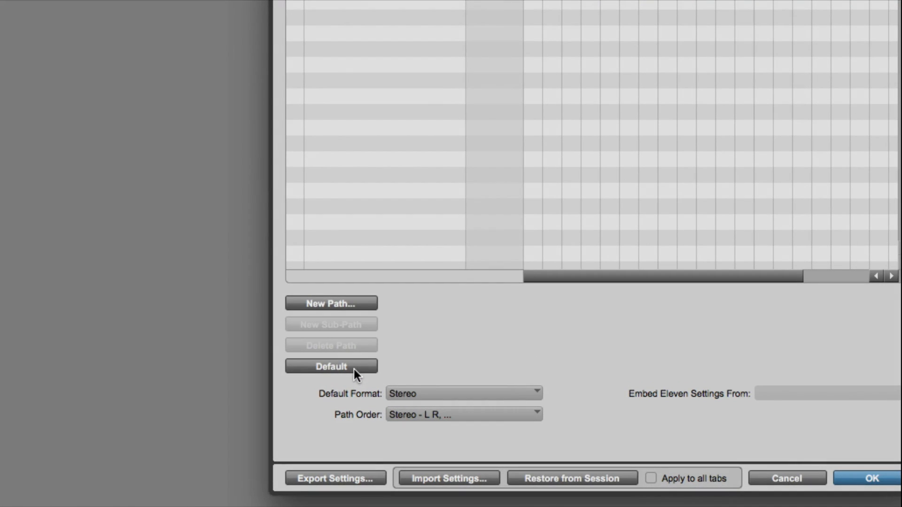
click(354, 368)
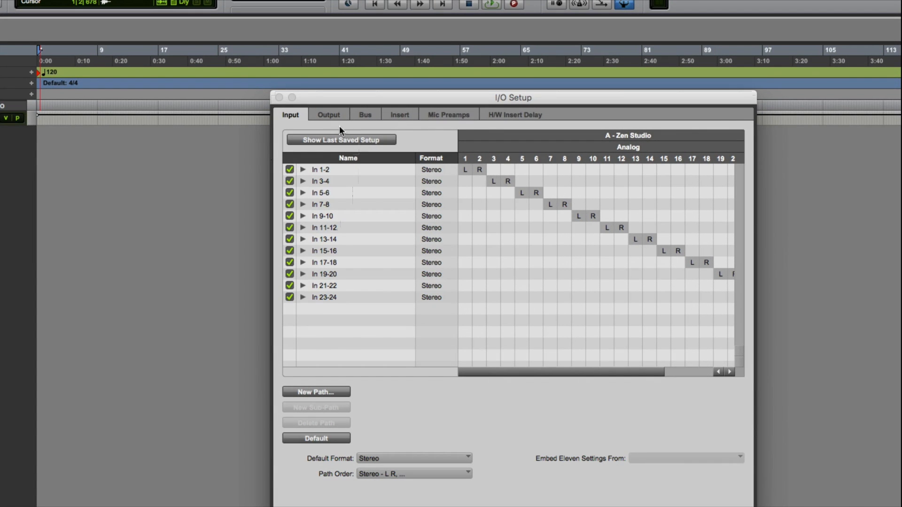
click(334, 114)
click(327, 439)
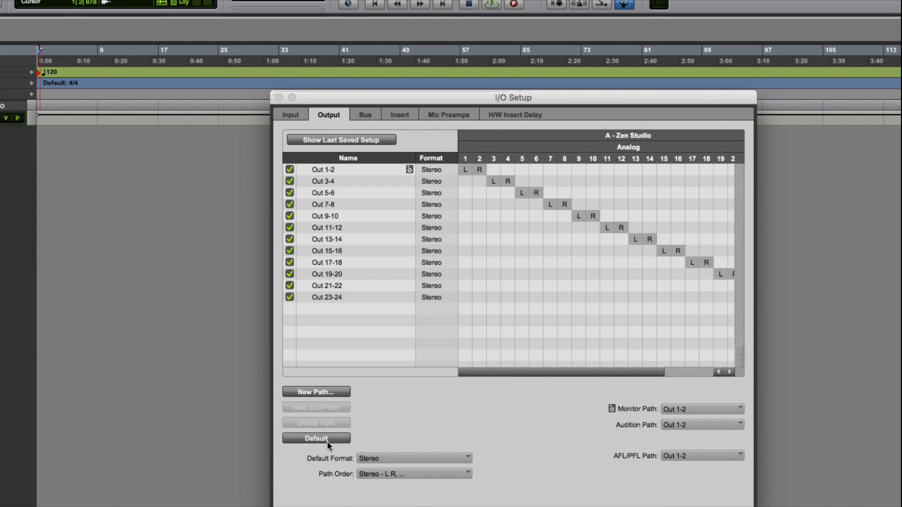
click(374, 115)
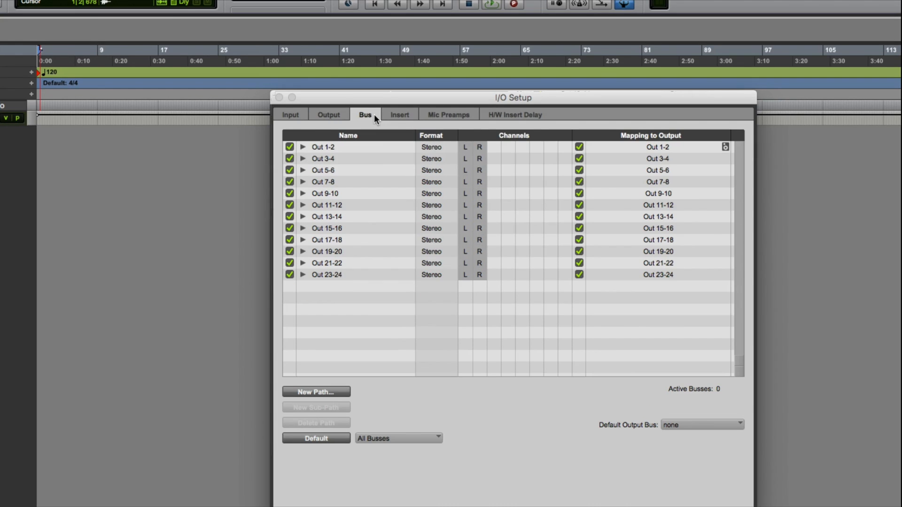
click(331, 438)
Step: Rename Bus 1-2 as MIXBUSS and Bus 3-4 as DRUMS
scroll(322, 292, down, 3)
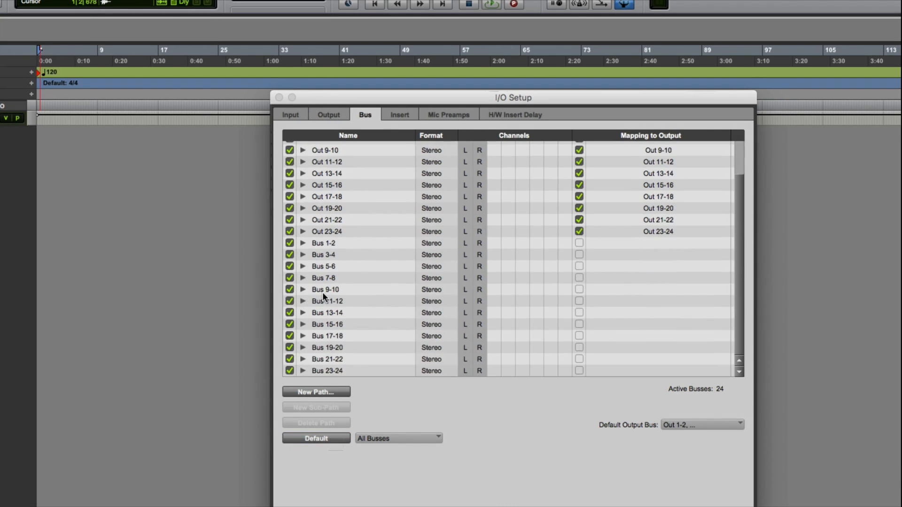
click(324, 241)
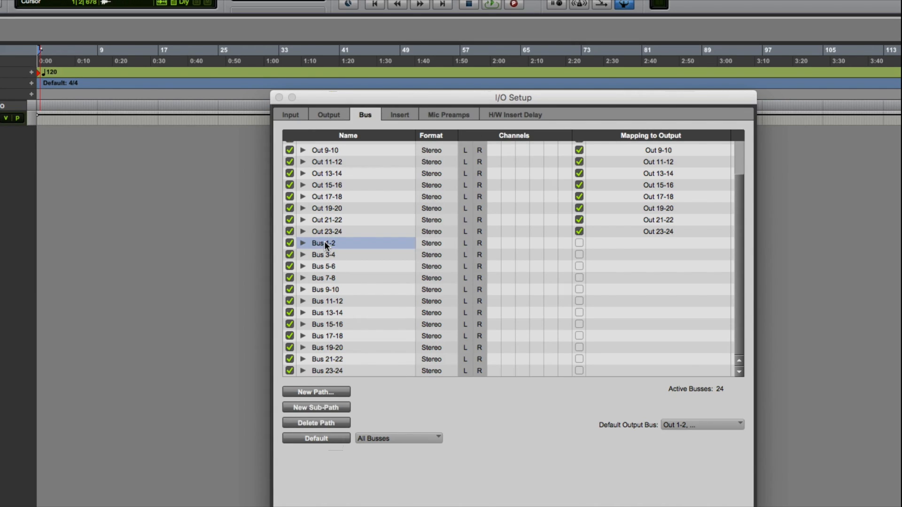
double_click(324, 241)
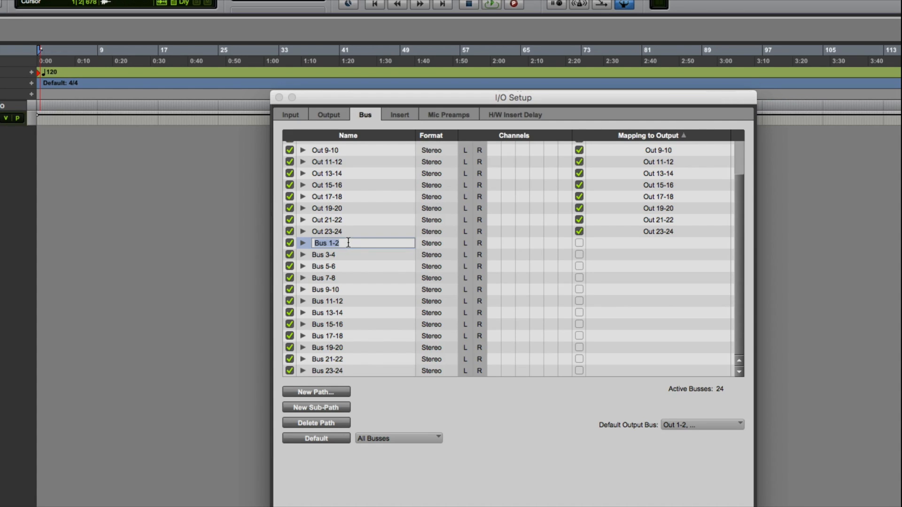
text(MIXBUSS)
double_click(331, 254)
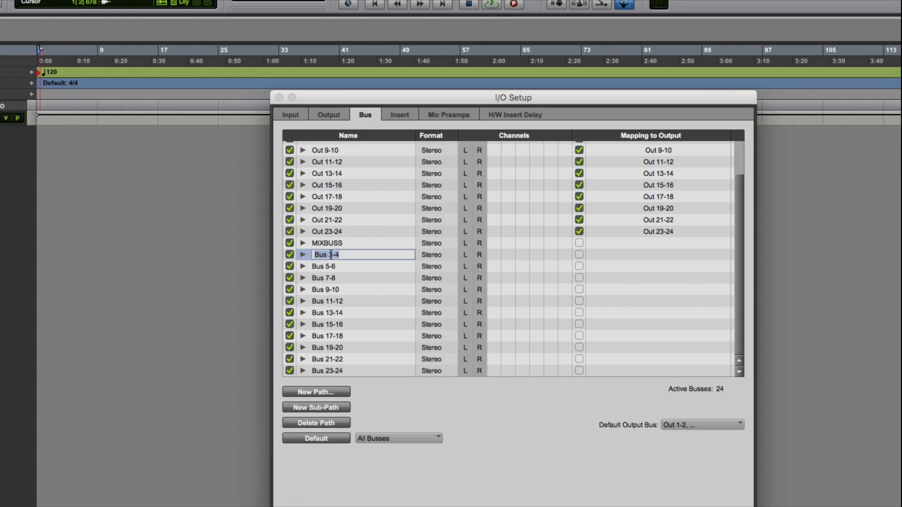
text(DRUMS)
Step: Rename Bus 5-6 as REVERB and Bus 7-8 as GUITARS
key(Tab)
text(Rev)
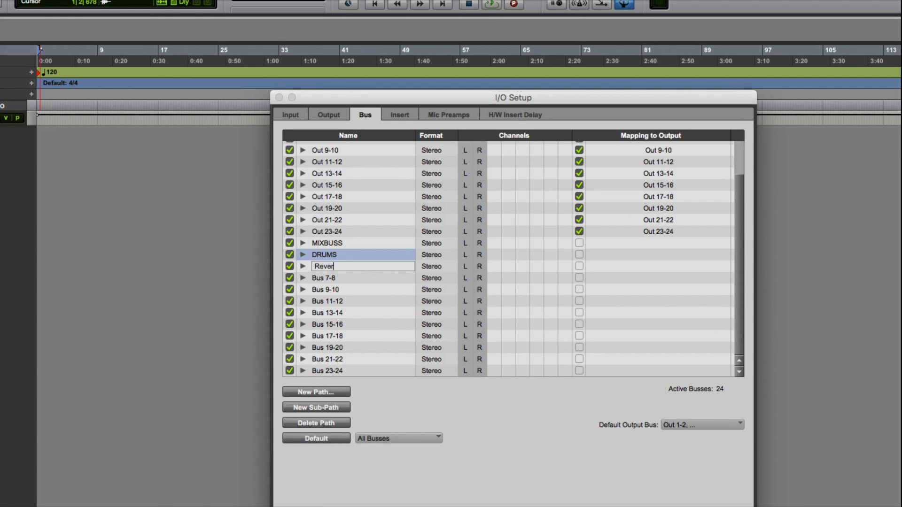
key(BackSpace)
key(BackSpace)
text(EVERB)
key(Tab)
text(GUITARS)
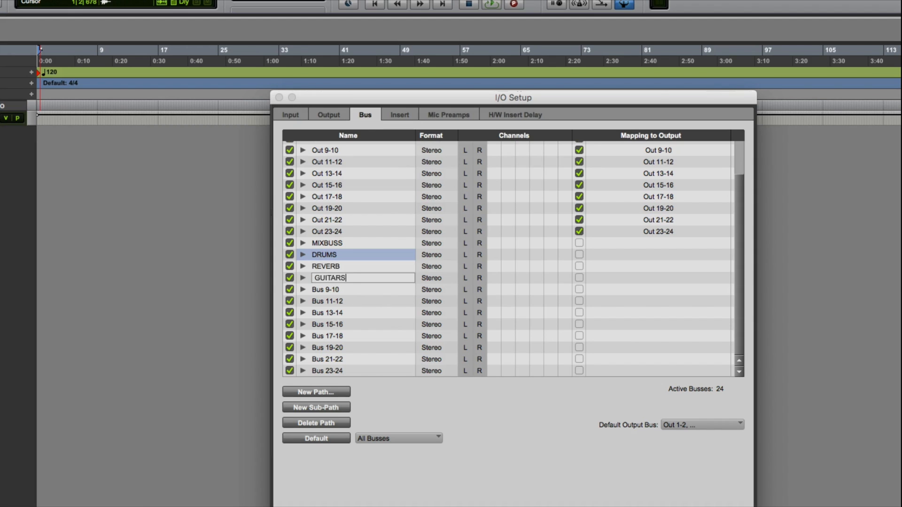
key(Return)
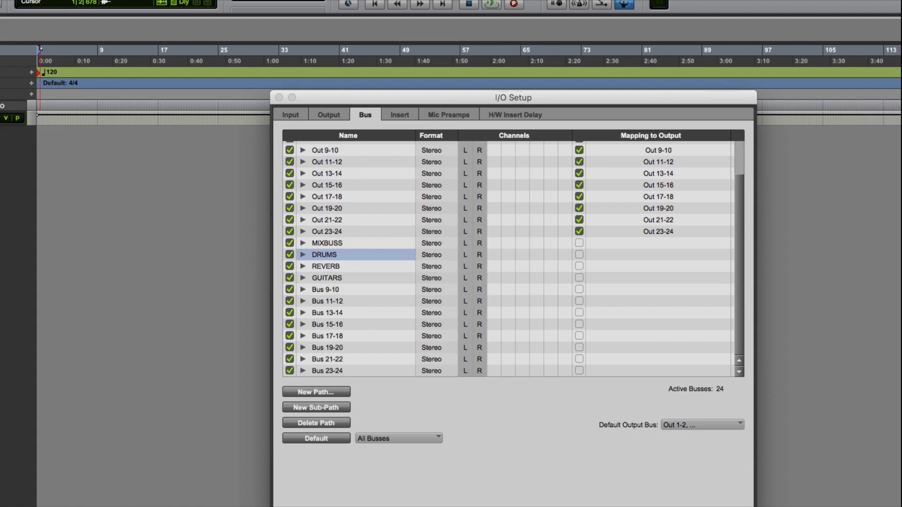
Step: Examine the stereo bus choices for the Default Output Bus, including MIXBUSS
click(348, 243)
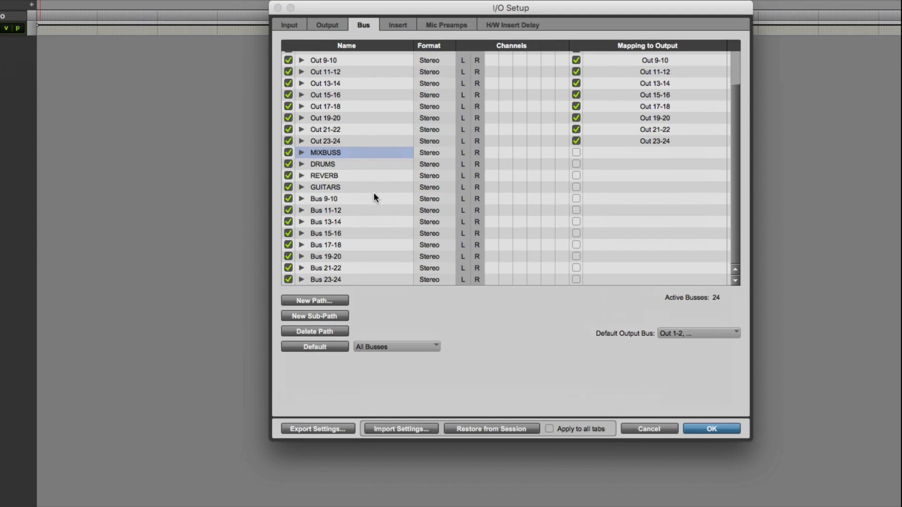
scroll(357, 231, up, 3)
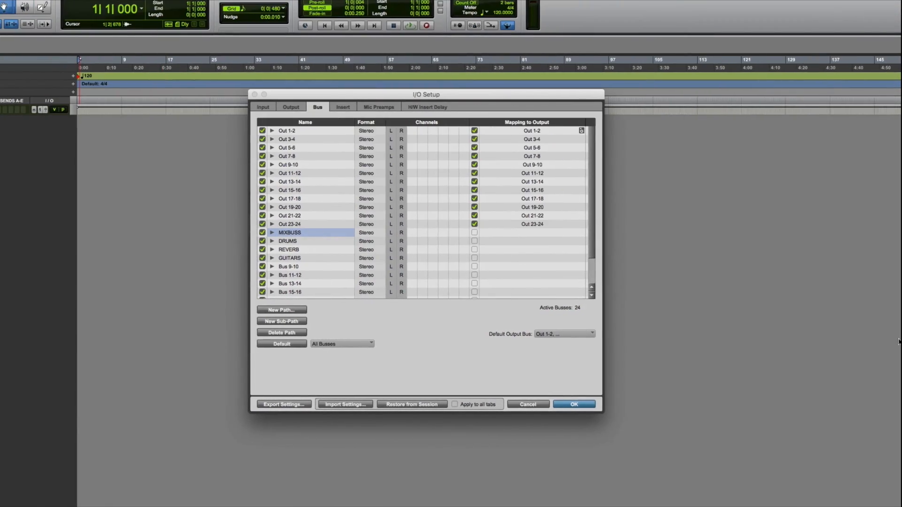
click(571, 334)
click(576, 334)
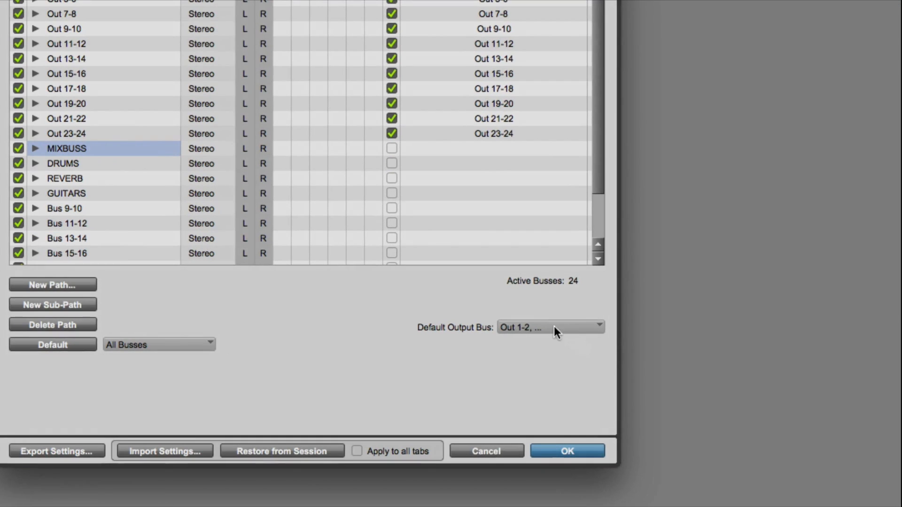
click(553, 327)
mouse_move(584, 346)
mouse_move(659, 349)
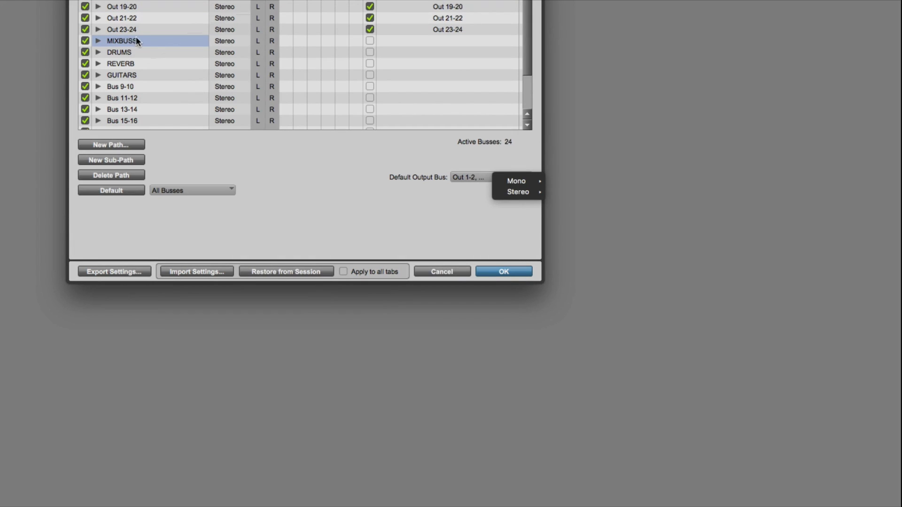
key(Escape)
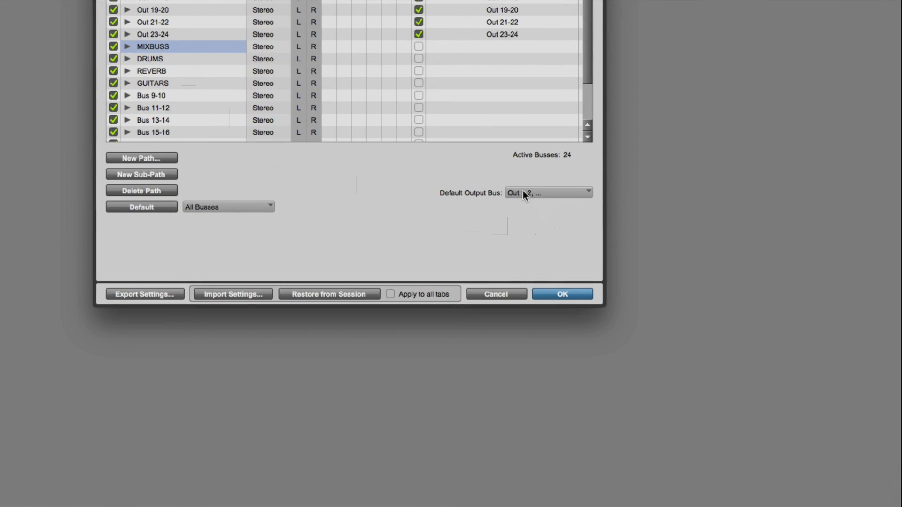
click(525, 194)
mouse_move(559, 208)
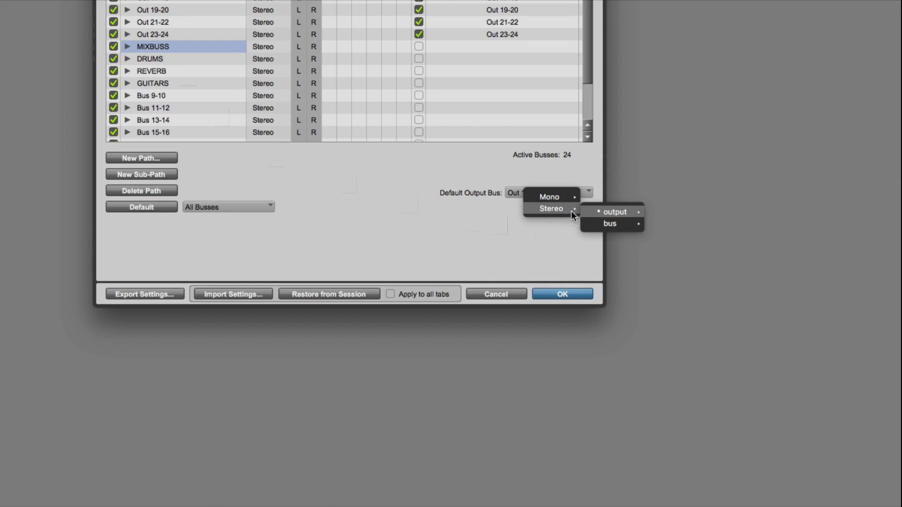
mouse_move(623, 209)
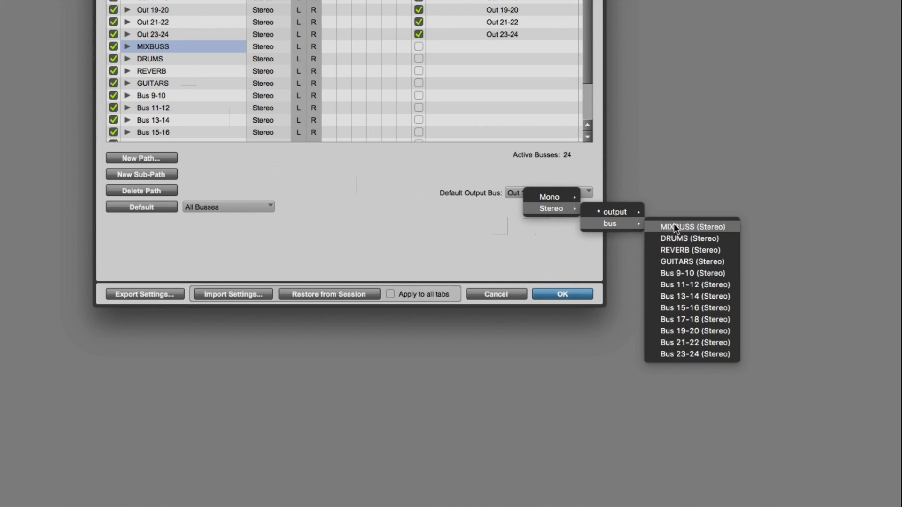
click(673, 226)
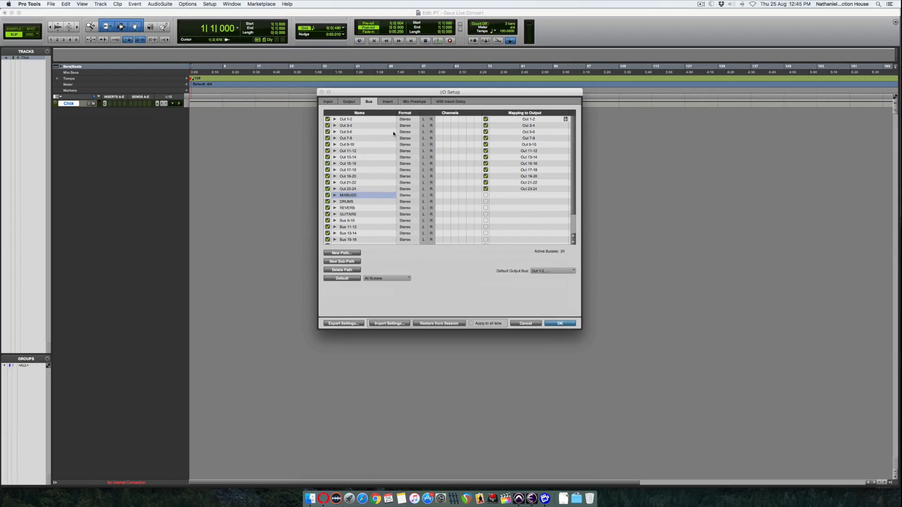
Step: Apply the I/O Setup changes and close the dialog
click(563, 323)
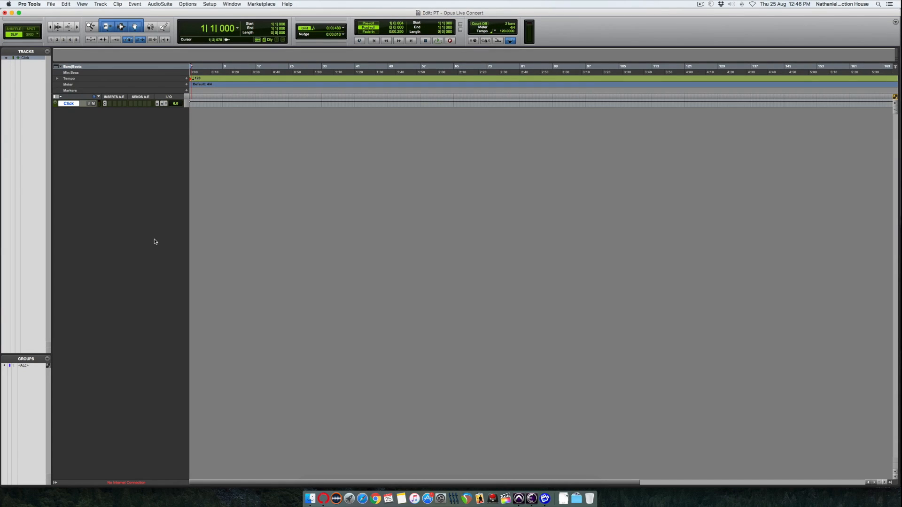
Step: Enable EUCON in the Ethernet Controllers section of the Peripherals setup and apply the change
click(210, 4)
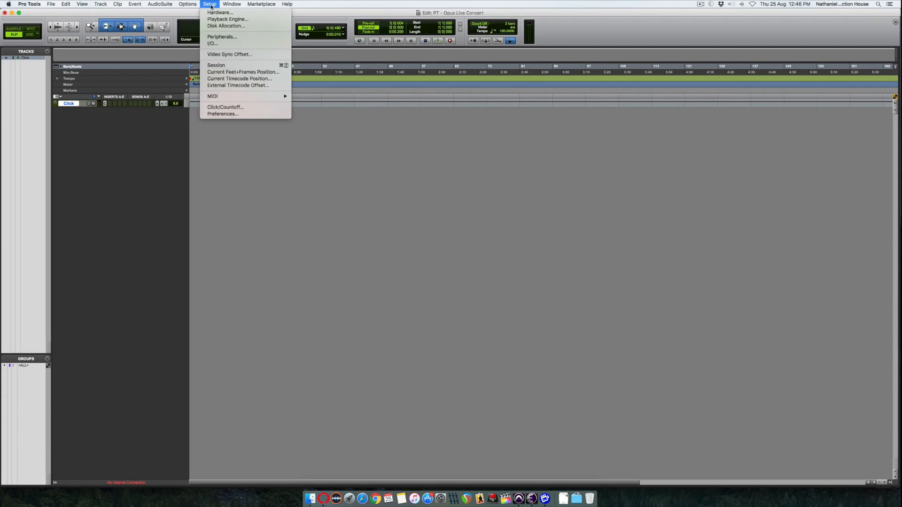
click(233, 41)
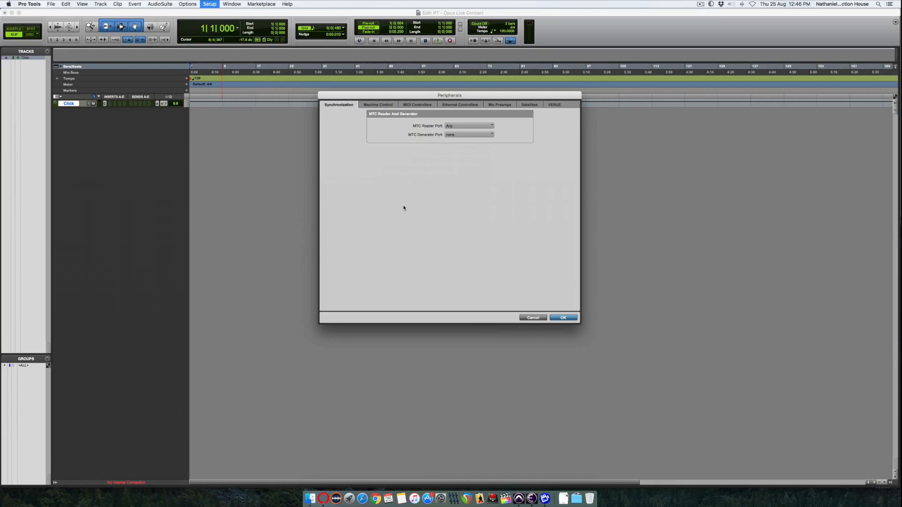
click(460, 104)
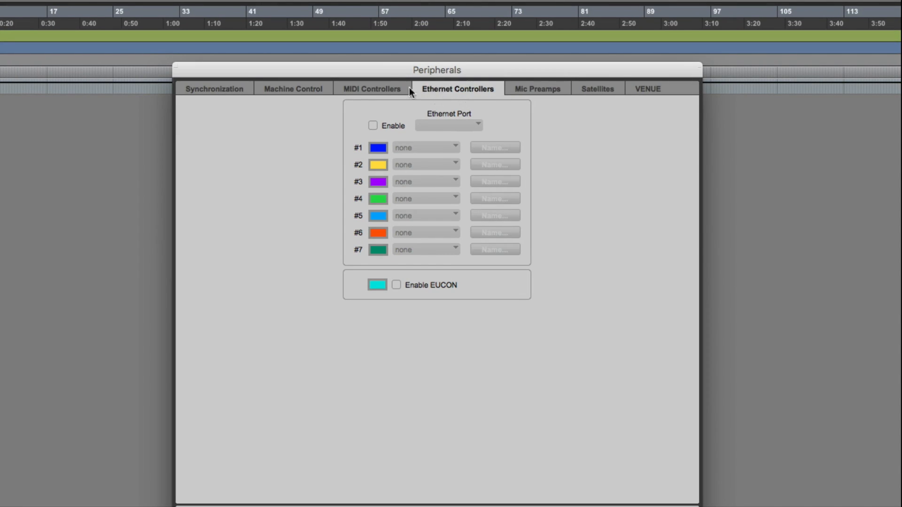
click(379, 91)
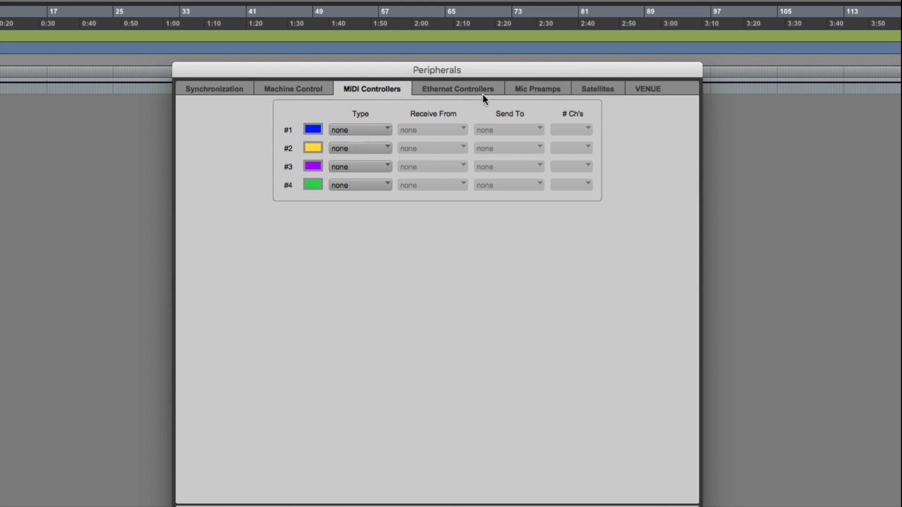
click(469, 85)
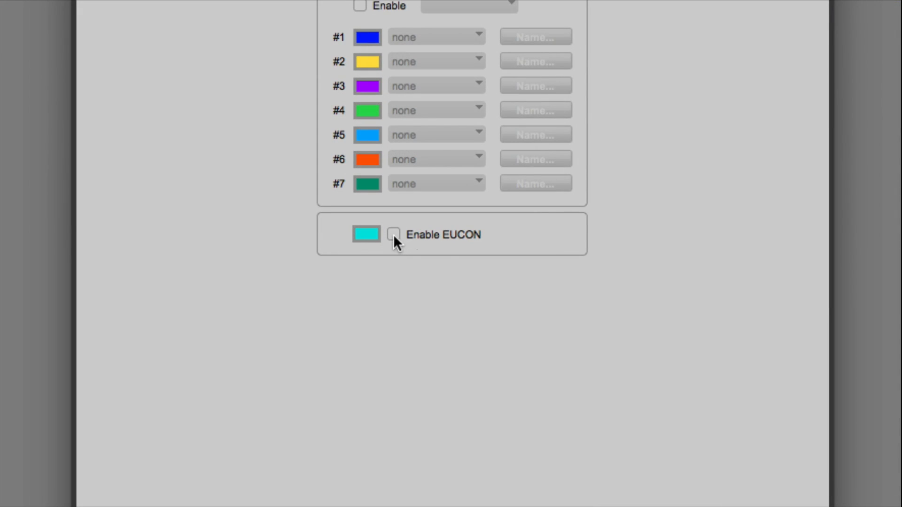
click(393, 235)
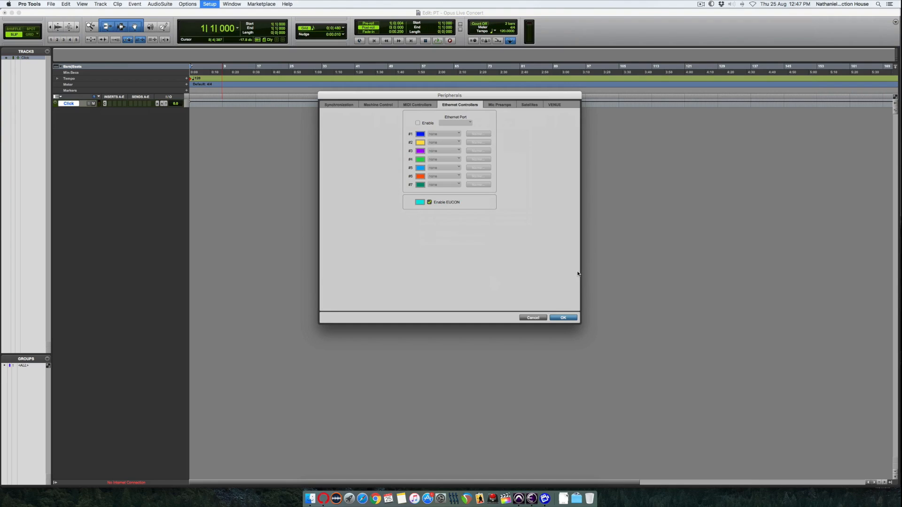
click(569, 318)
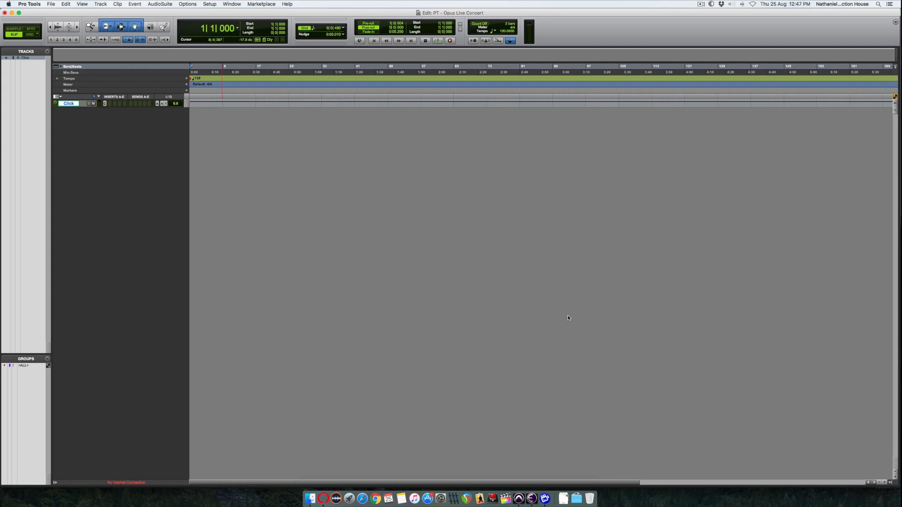
Step: View the Click channel strip in the Mix window, return to the Edit window, and turn off Pre-Fader Metering
key(super+equal)
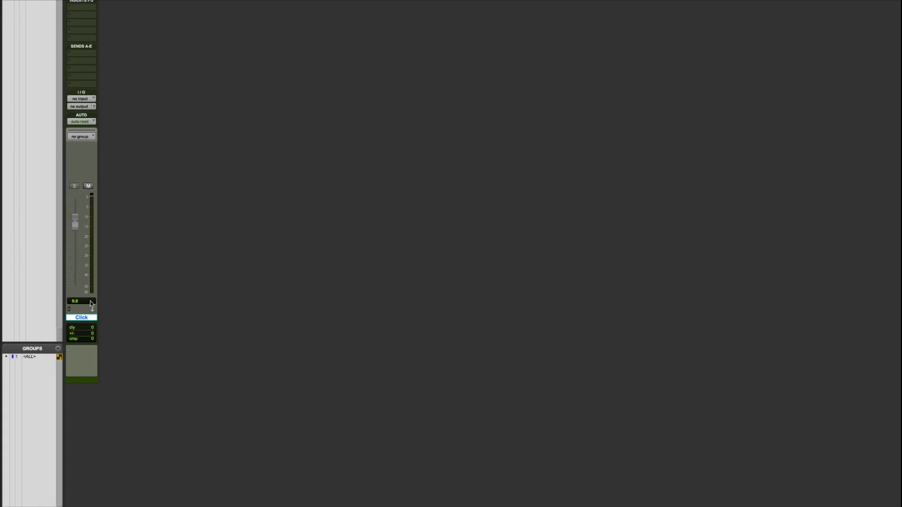
drag(91, 303, 91, 303)
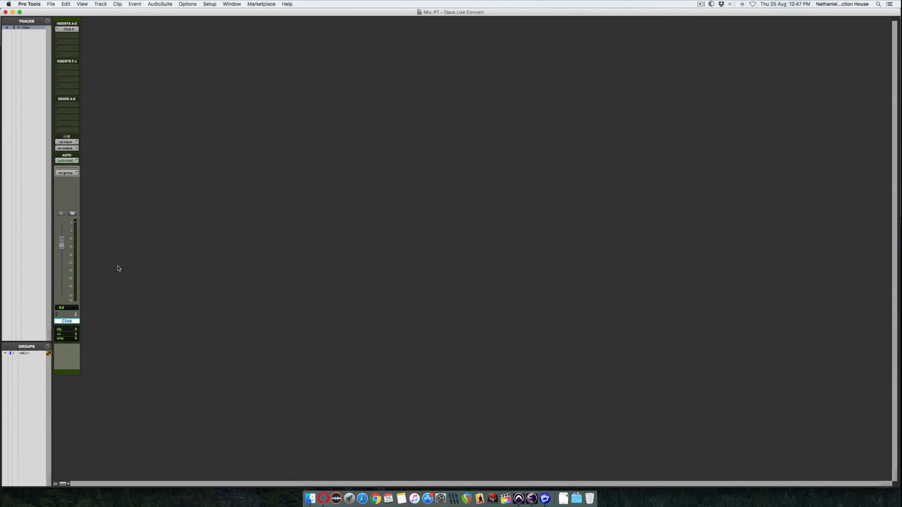
key(super+equal)
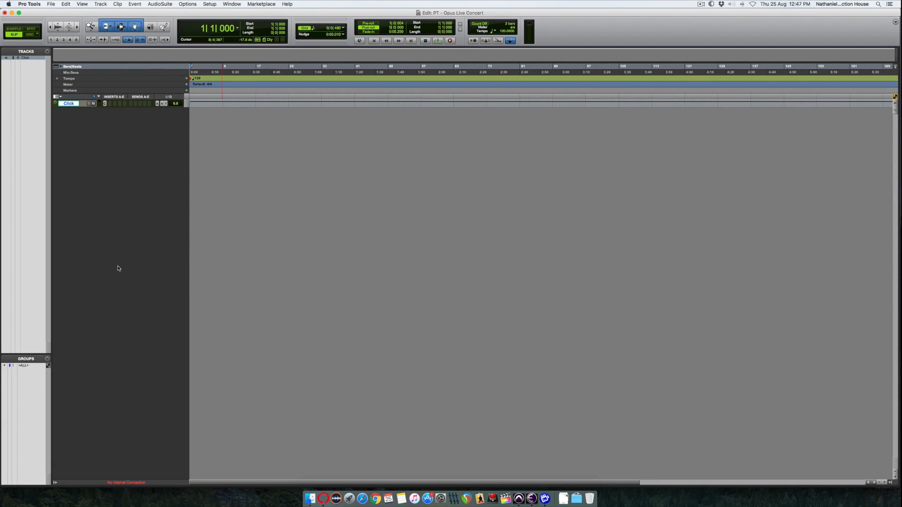
click(187, 4)
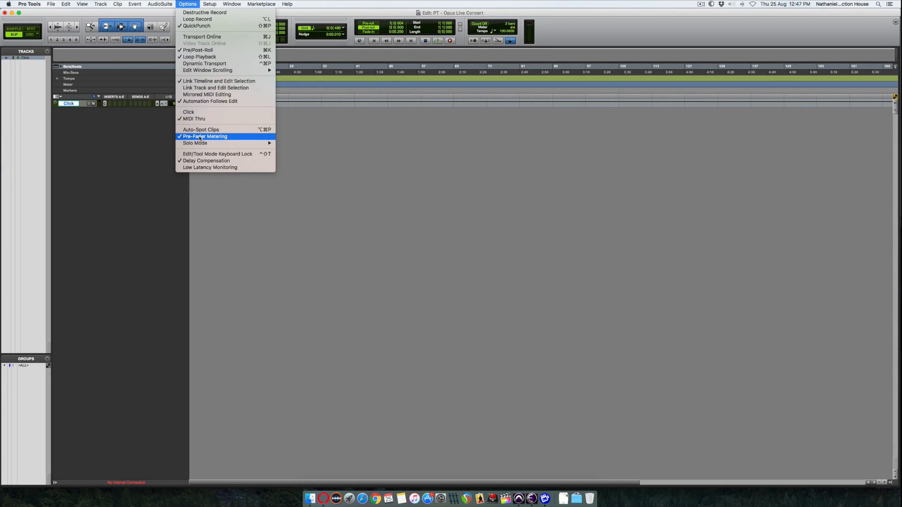
click(200, 136)
click(187, 3)
click(113, 159)
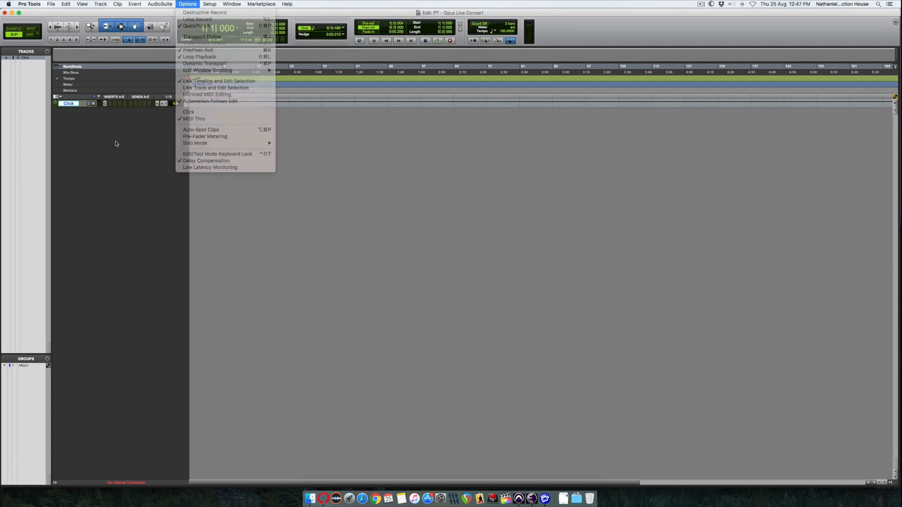
Step: Open the recent session Stereo Culture_Alive - Audio Tip
click(50, 4)
click(150, 223)
click(51, 4)
mouse_move(70, 32)
click(152, 42)
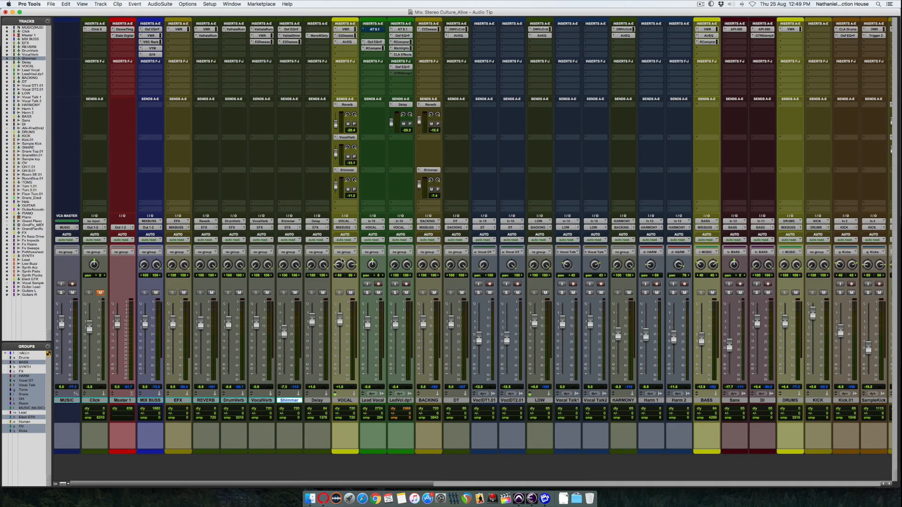
Step: Activate the Drums mix group and solo its tracks for playback in the Mix window
scroll(533, 317, right, 15)
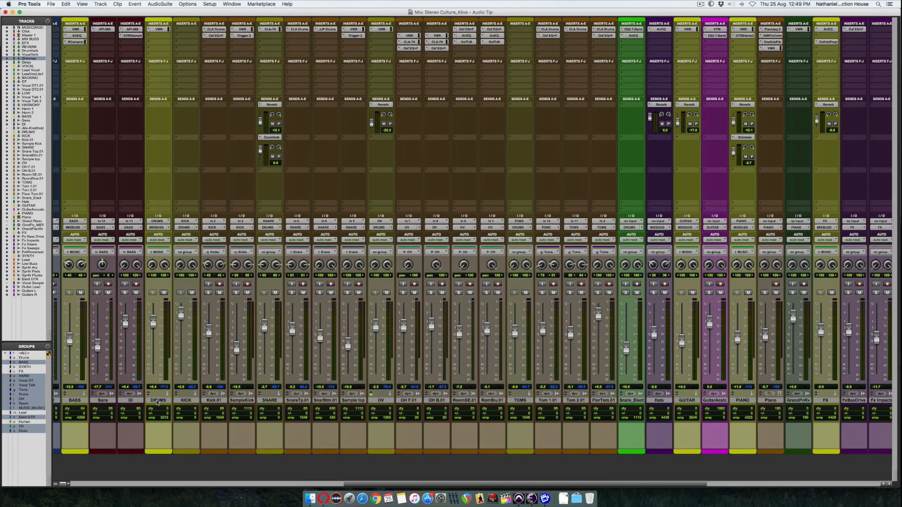
click(208, 292)
click(208, 292)
click(28, 358)
click(292, 292)
key(super+equal)
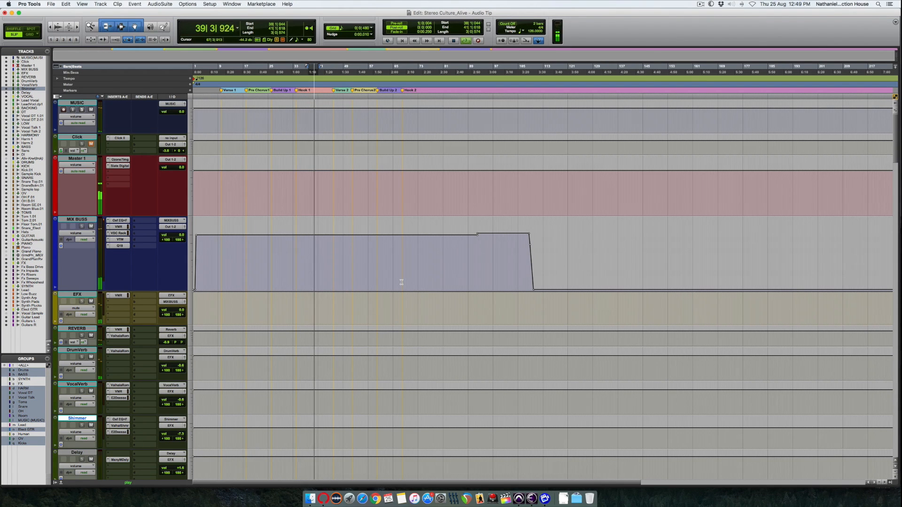
key(super+equal)
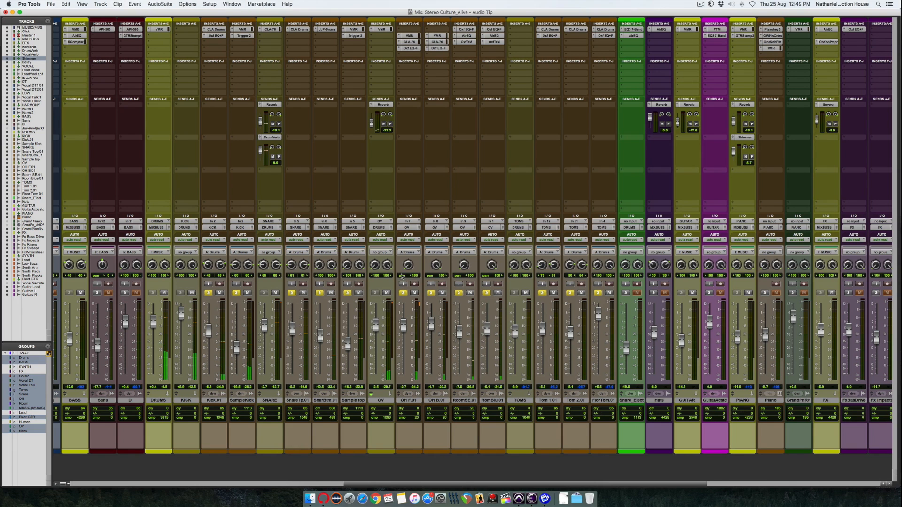
Step: Turn on Pre-Fader Metering and pull the SampleKick fader down during playback to check its meter
click(187, 3)
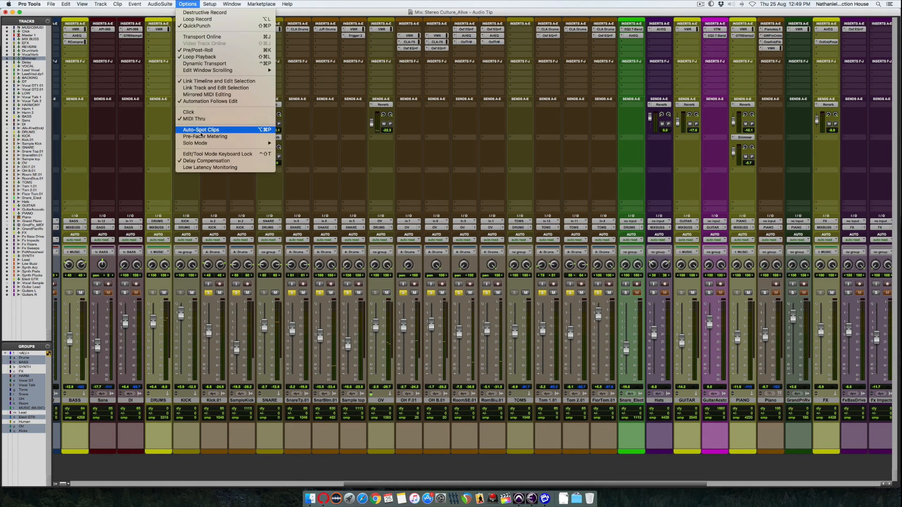
click(216, 134)
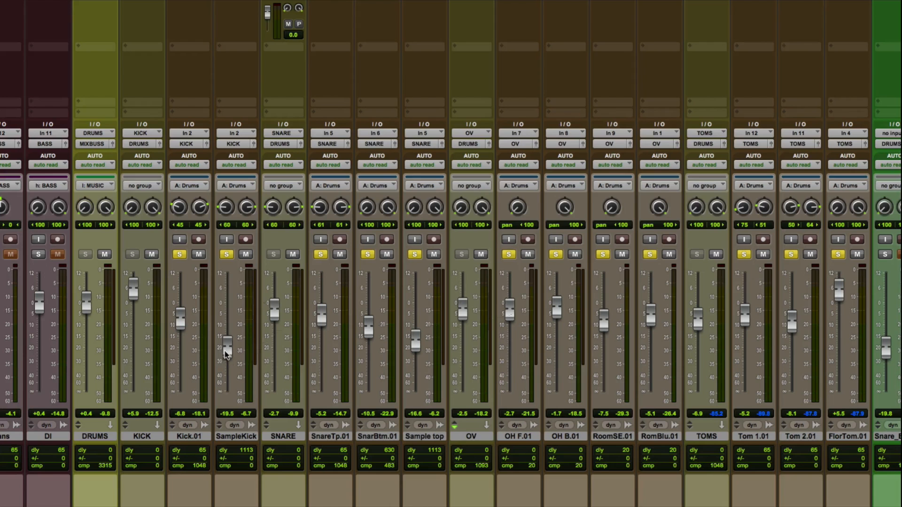
key(space)
drag(231, 357, 225, 413)
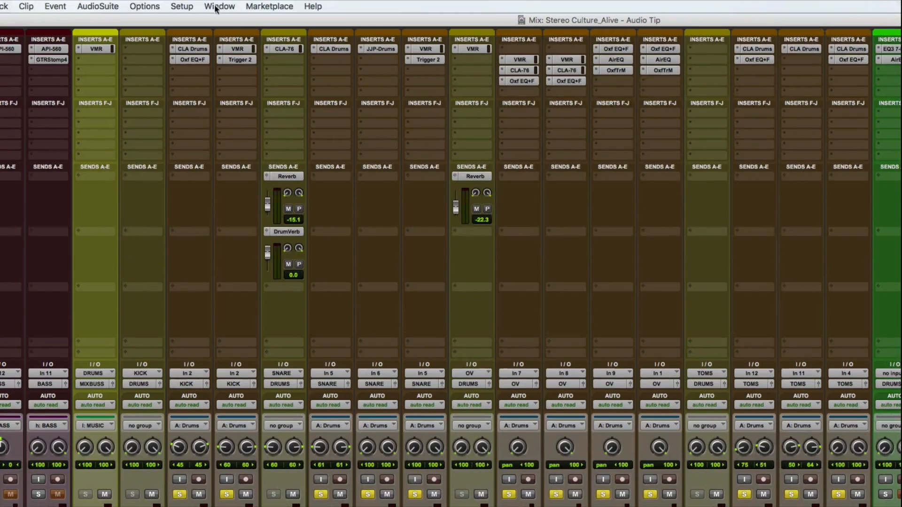
Step: Turn off Pre-Fader Metering so the channel meters follow the fader levels
click(145, 6)
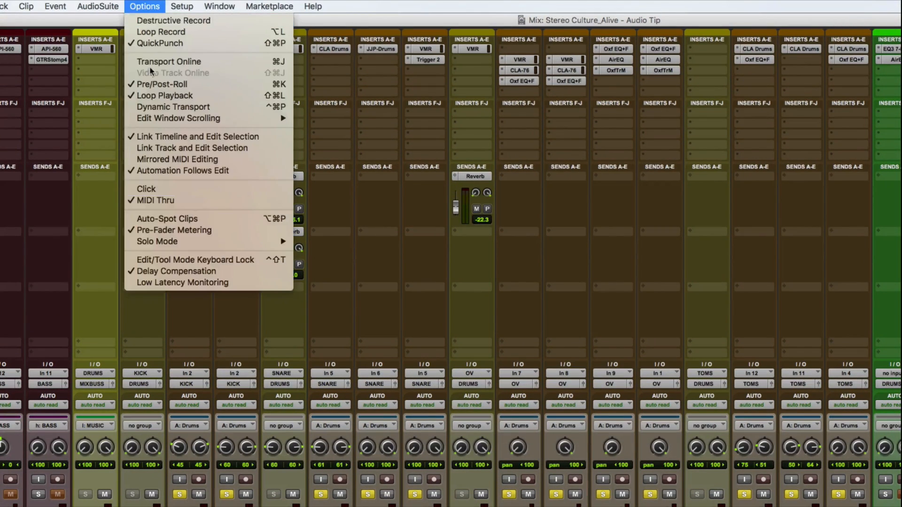
click(199, 232)
click(145, 6)
click(209, 317)
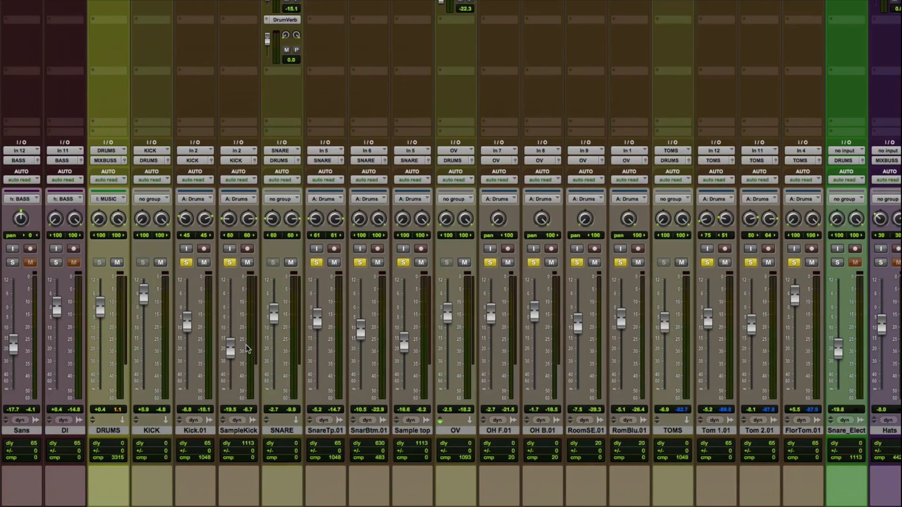
Step: Pull the SampleKick and Kick.01 faders fully down during playback to check their meters, and return to the Edit window
drag(231, 347, 230, 390)
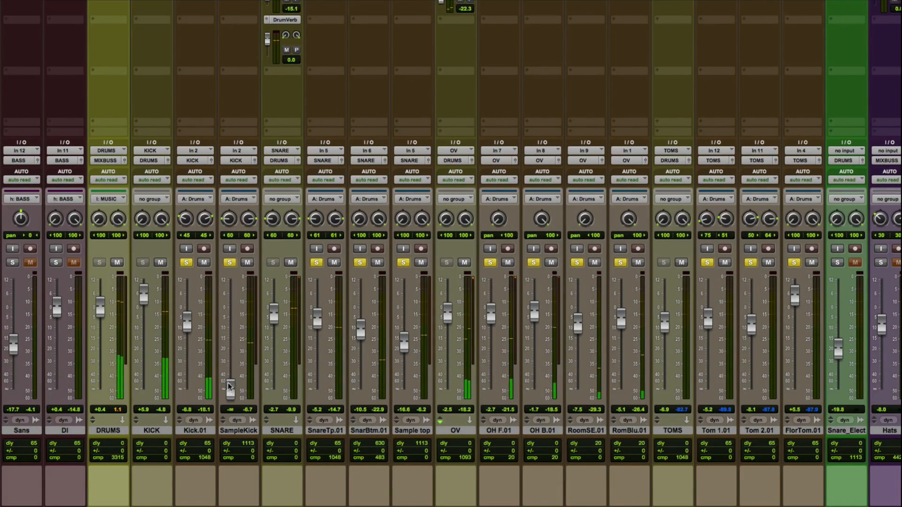
drag(187, 322, 187, 390)
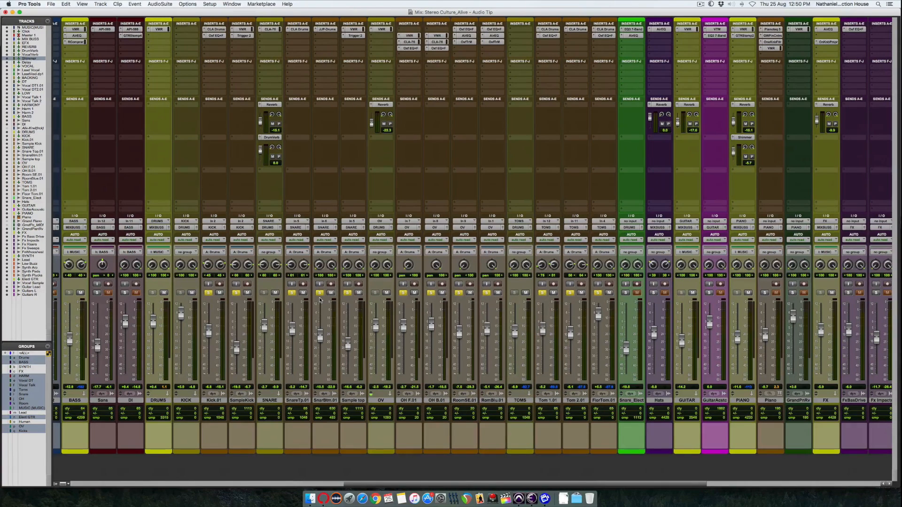
key(super+equal)
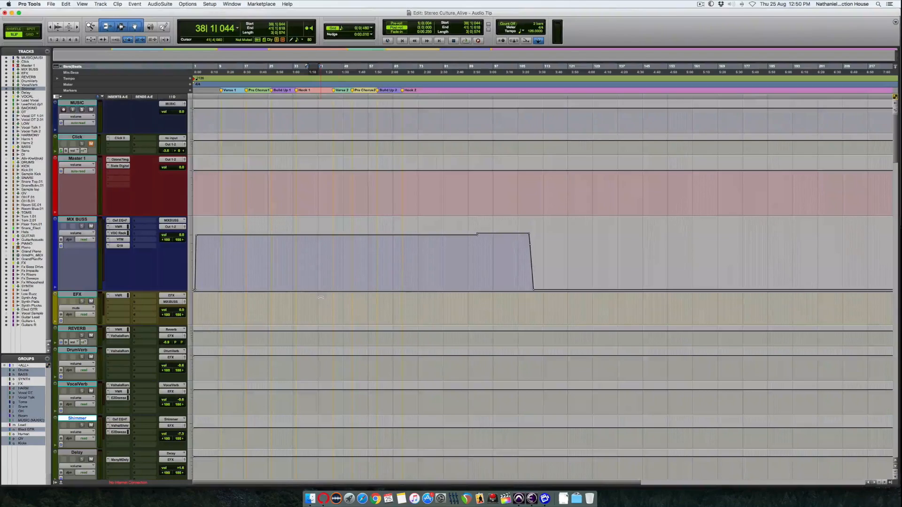